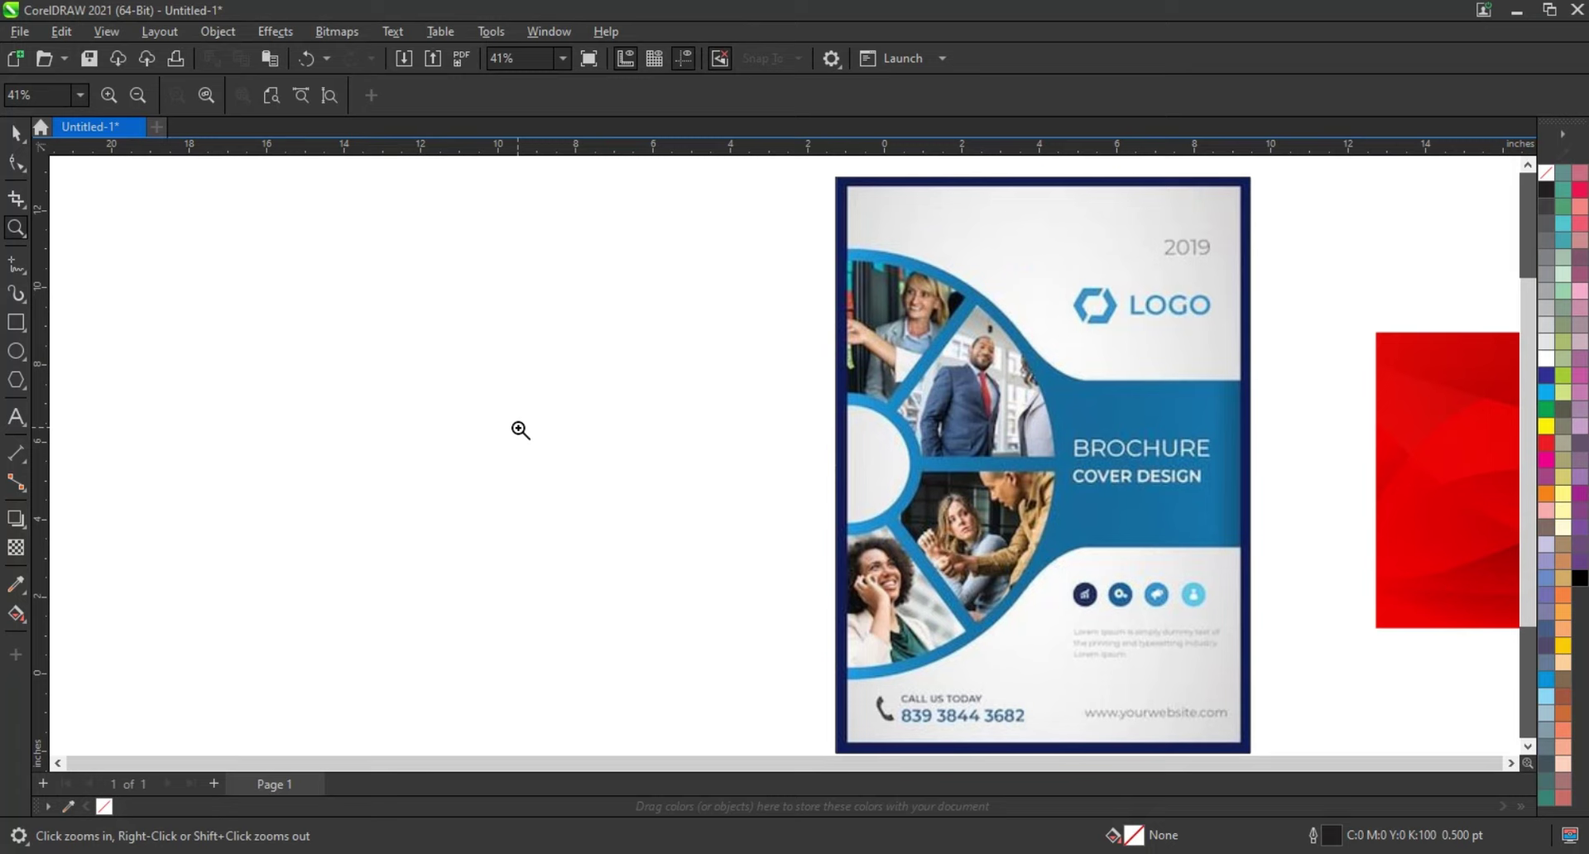
Draw a tall page-sized rectangle on the blank canvas and enlarge it slightly
scroll(517, 428, "down", 1)
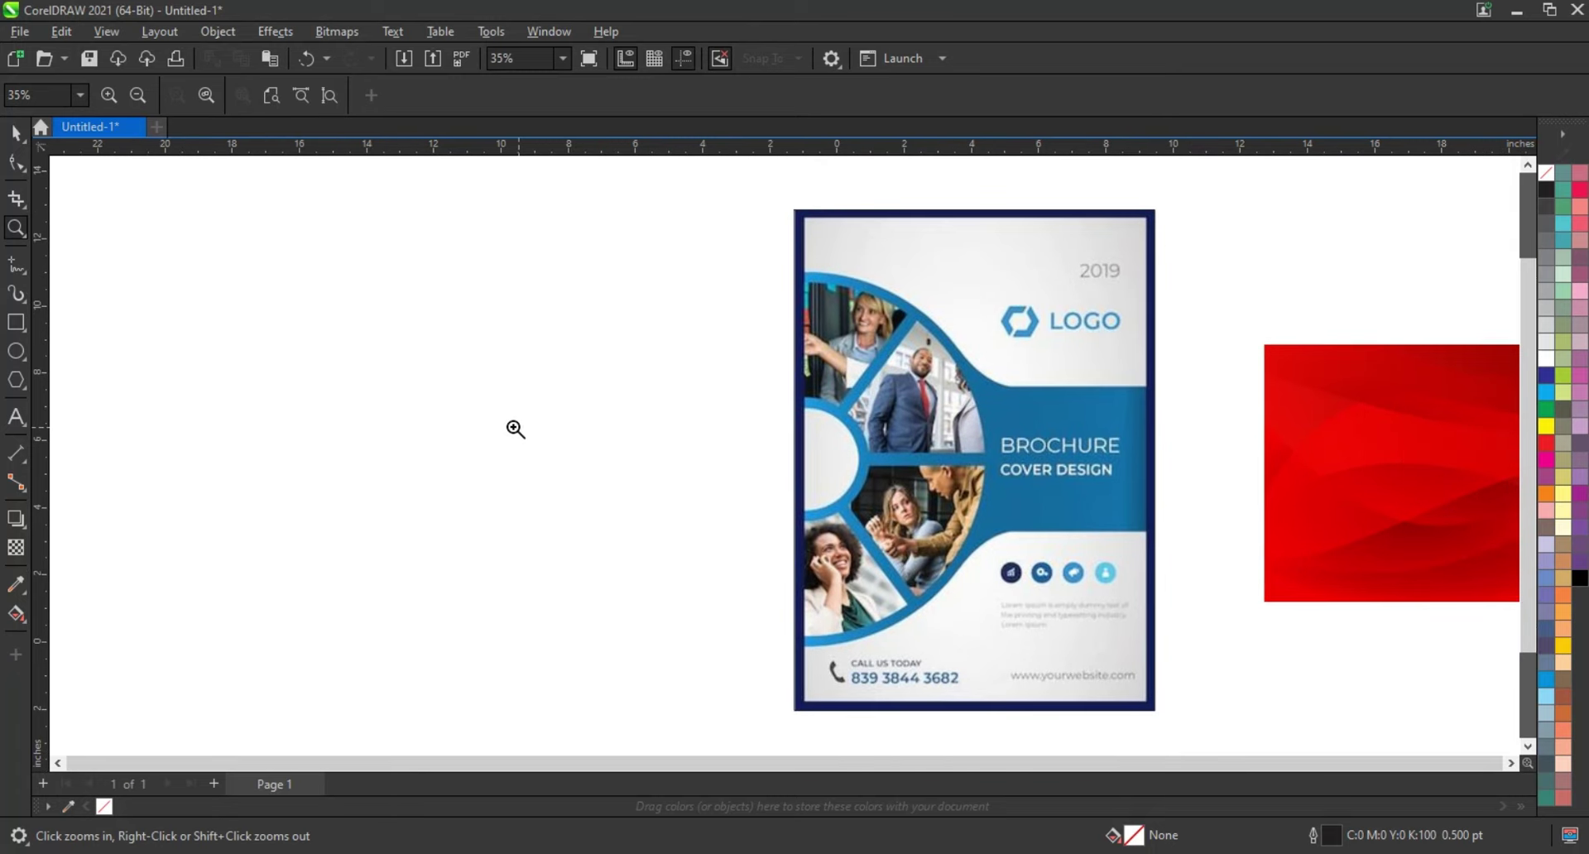
left_click_drag(474, 475, 1162, 723)
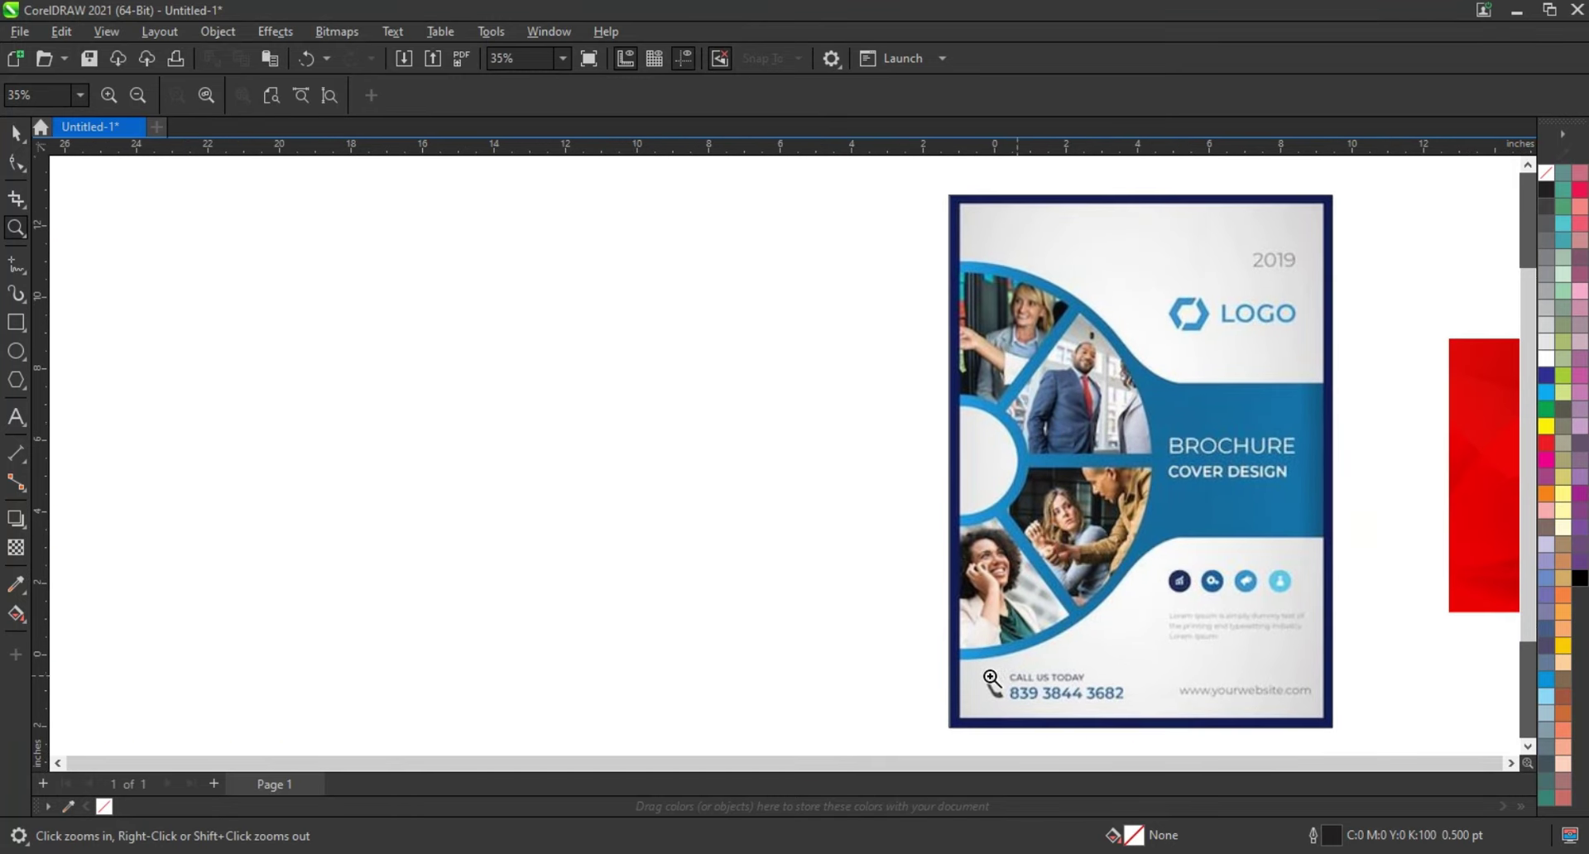
left_click(14, 323)
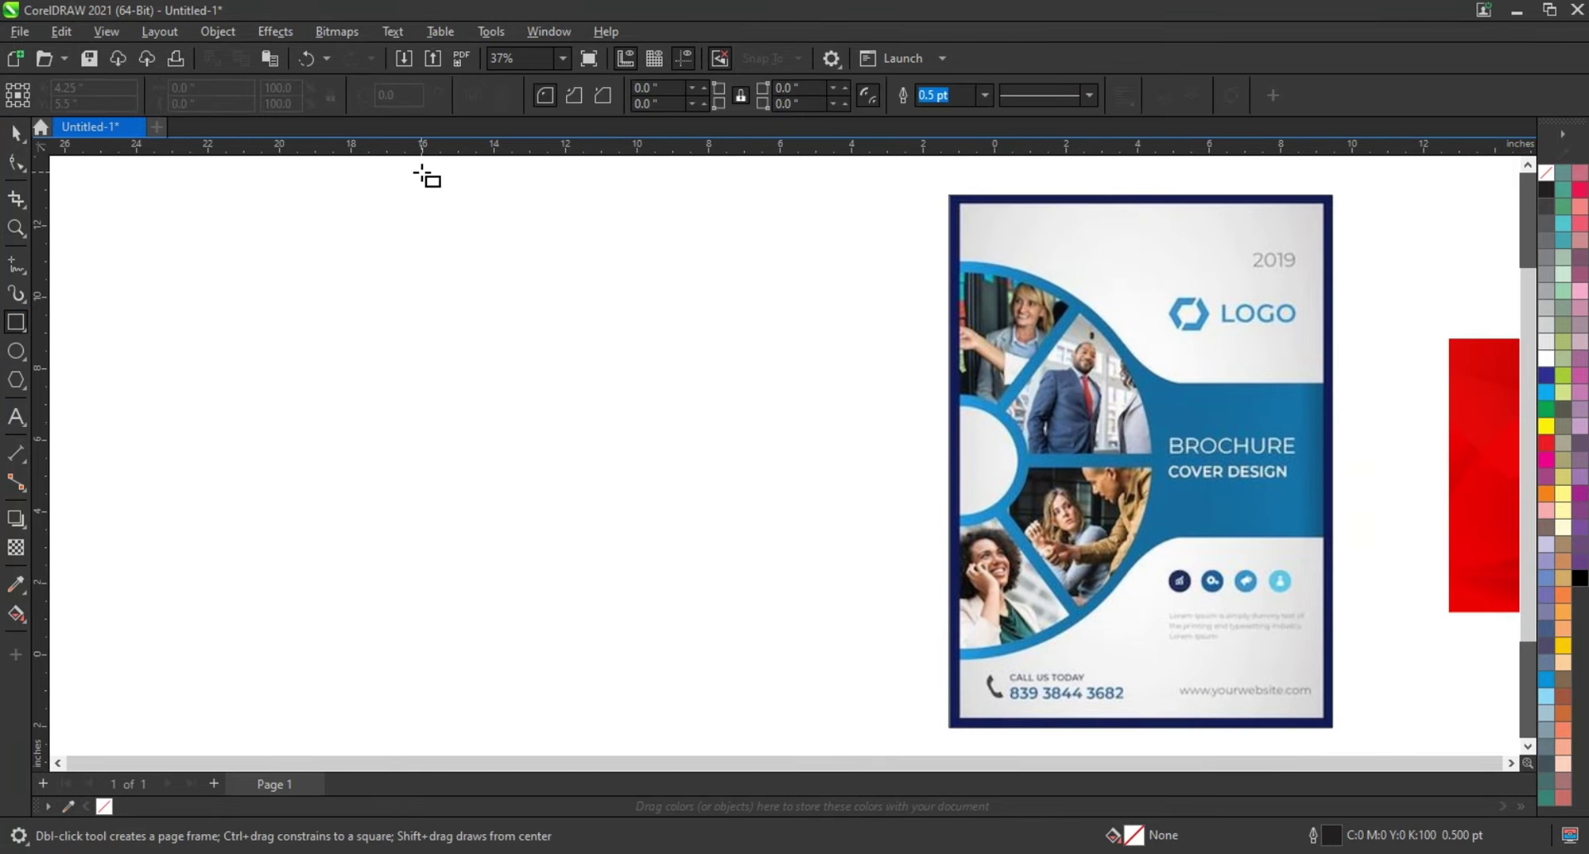
left_click_drag(421, 172, 842, 738)
scroll(557, 488, "down", 1)
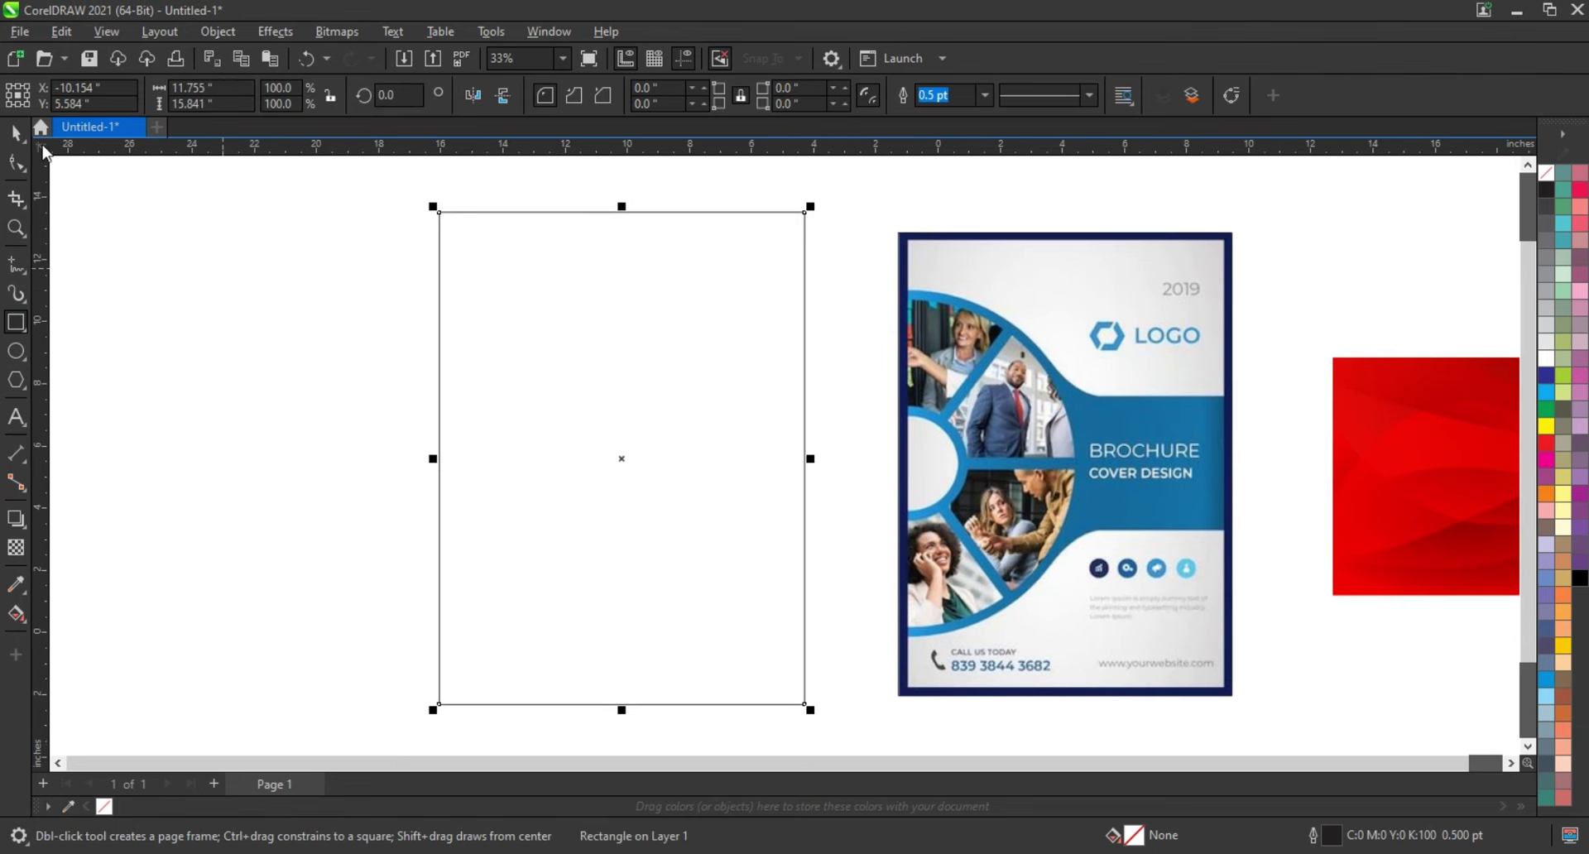
left_click(16, 135)
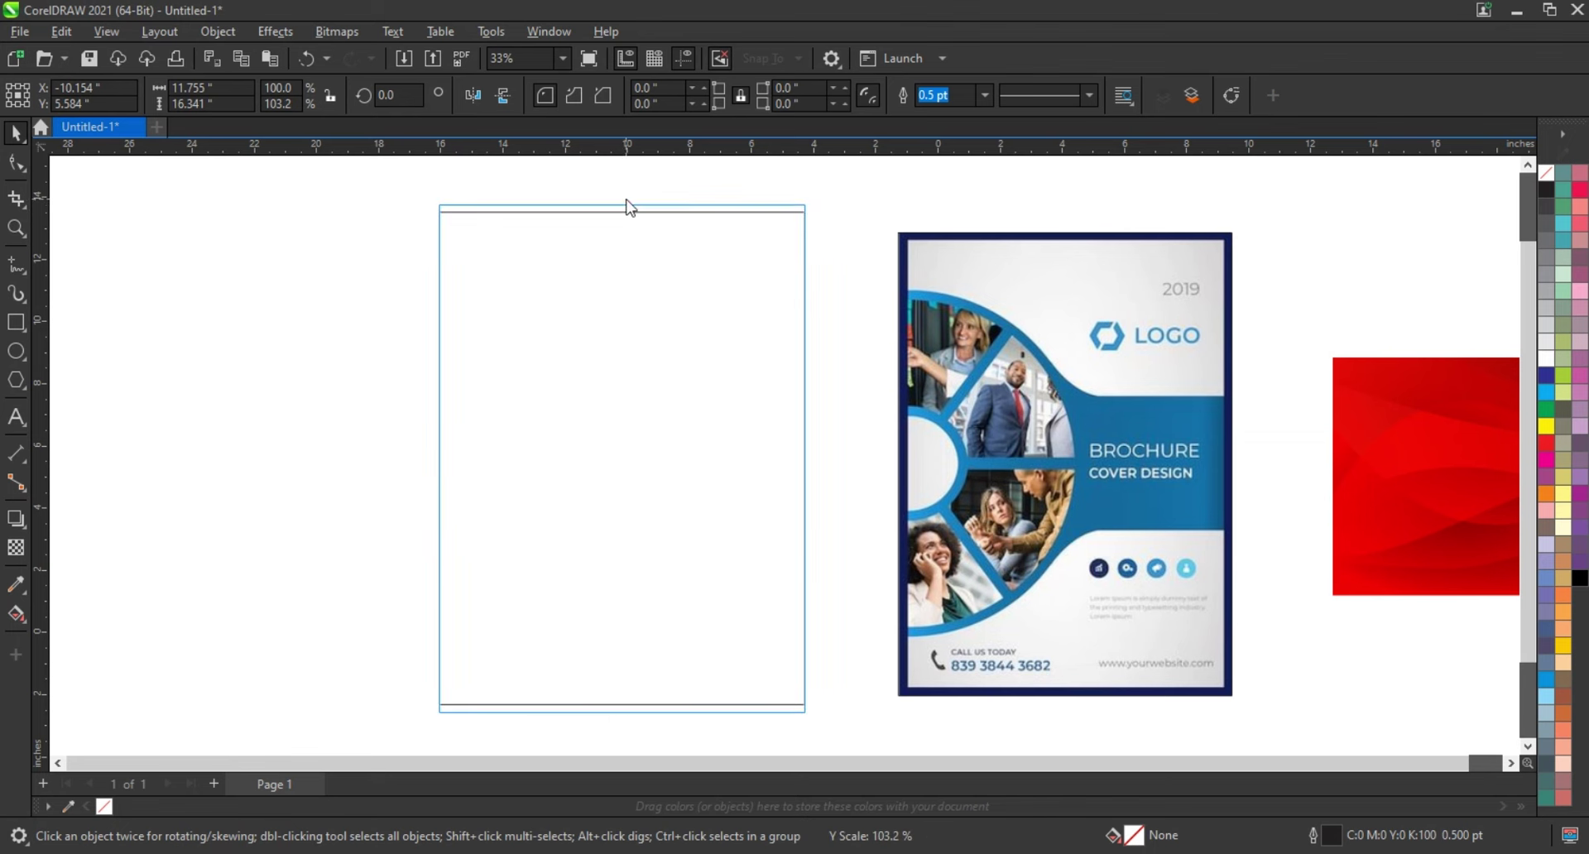
left_click_drag(622, 207, 624, 205)
left_click_drag(810, 206, 818, 188)
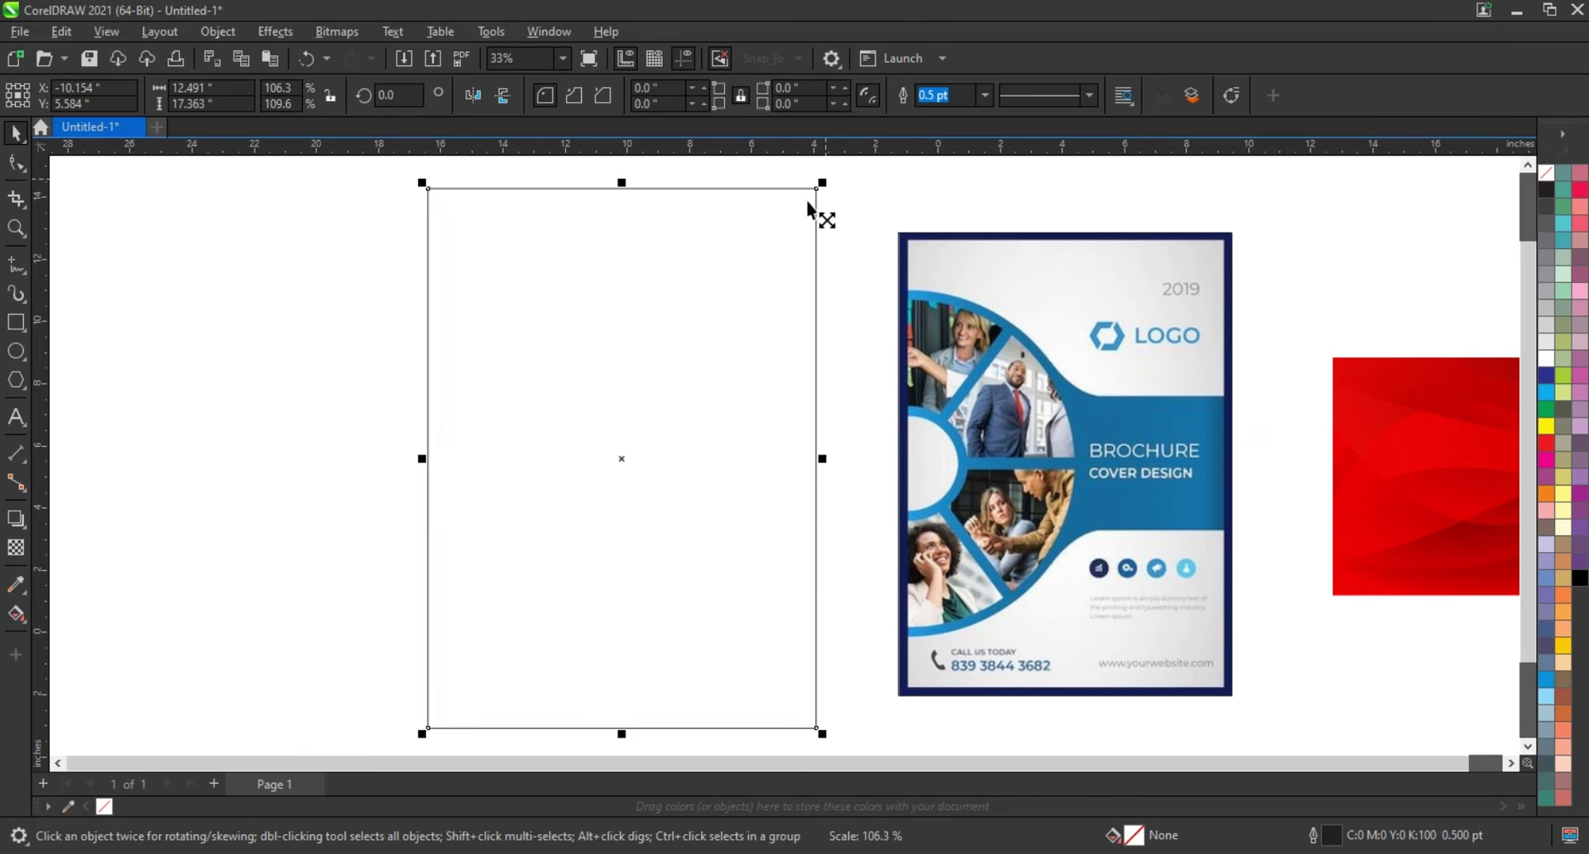
left_click(303, 411)
Draw a wide band rectangle across it and centre the band vertically on the tall rectangle
left_click(16, 322)
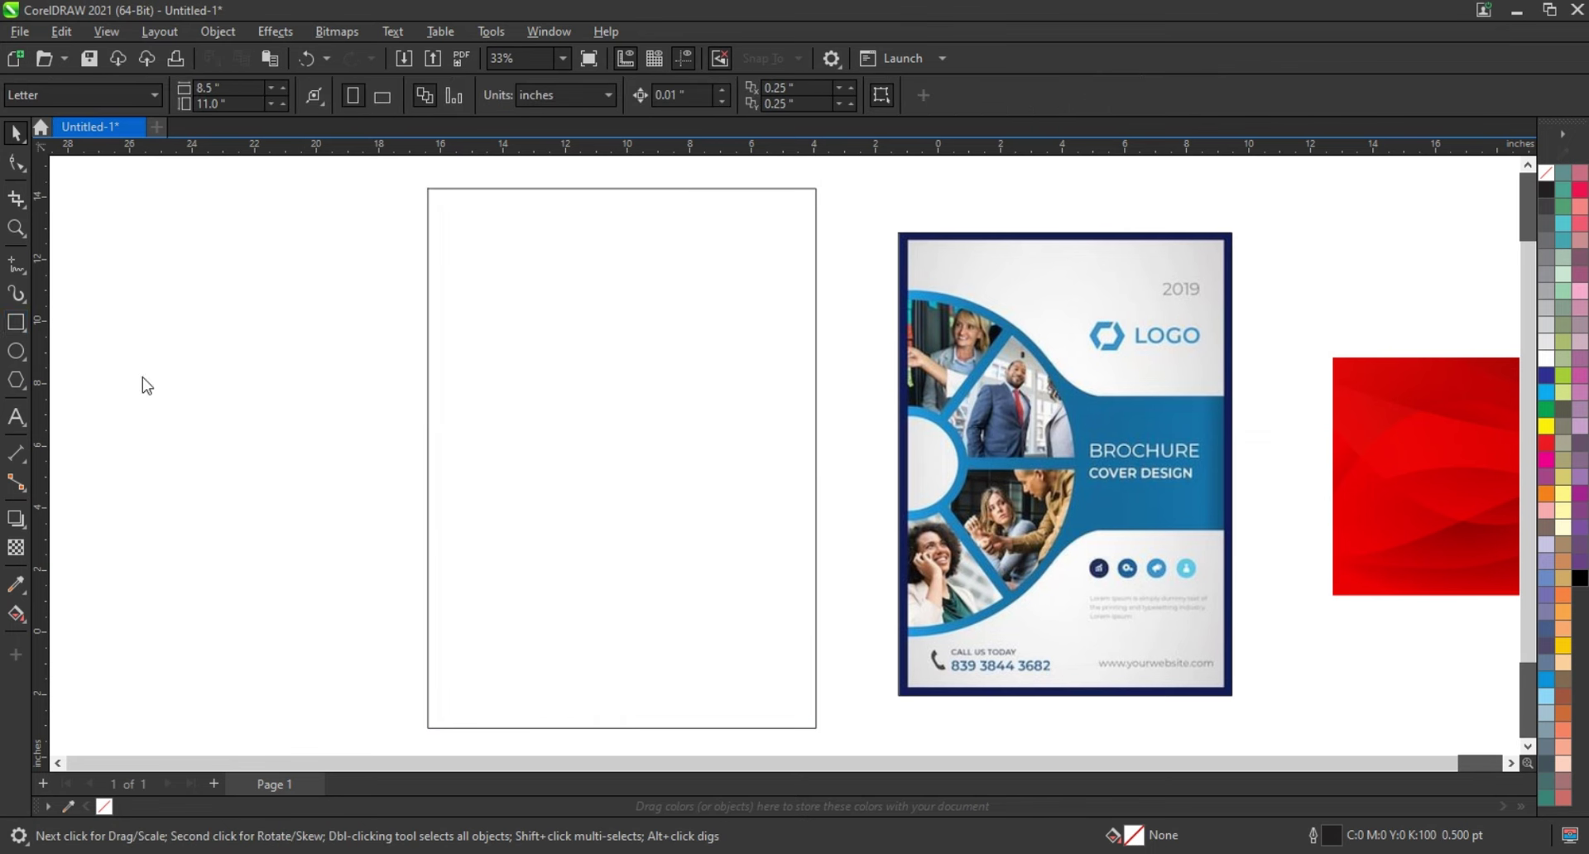
mouse_move(365, 356)
left_mouse_down()
mouse_move(793, 526)
mouse_move(846, 518)
left_mouse_up()
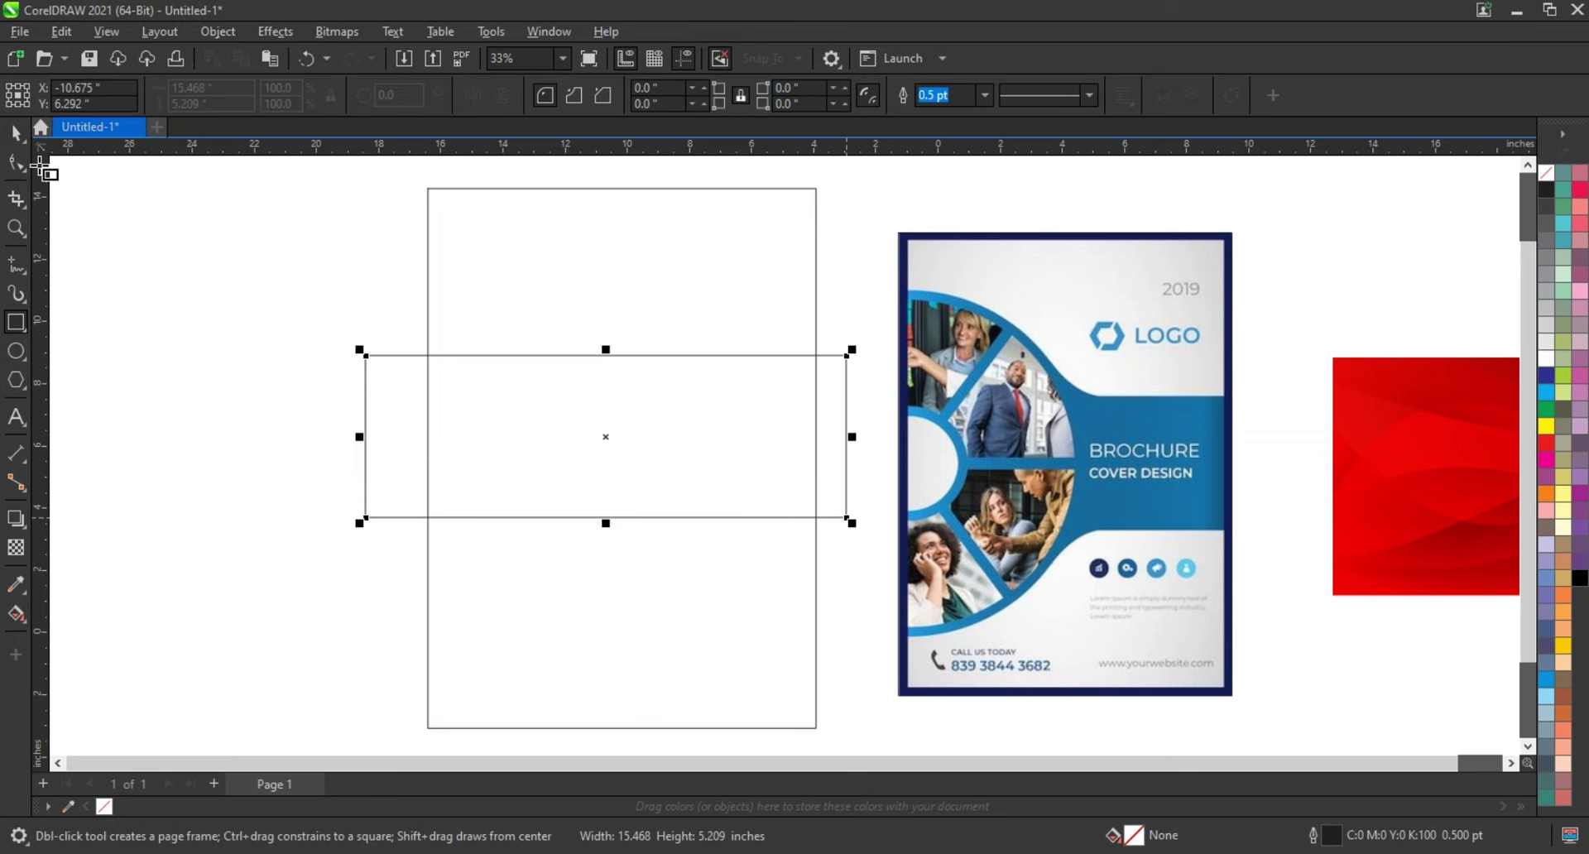
left_click(16, 132)
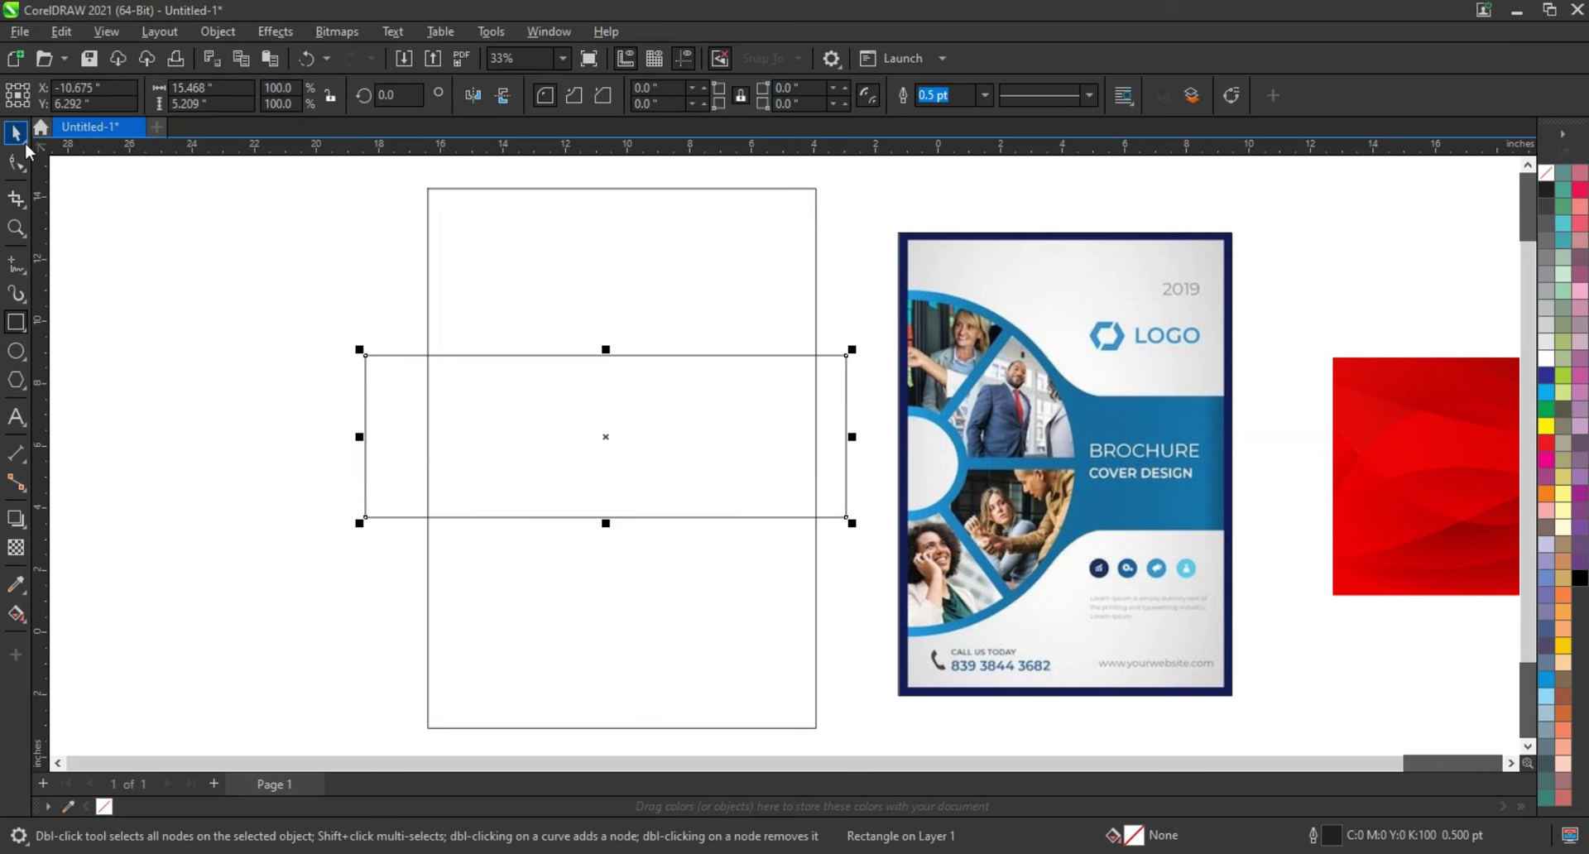
left_click(551, 288, "shift")
key("e")
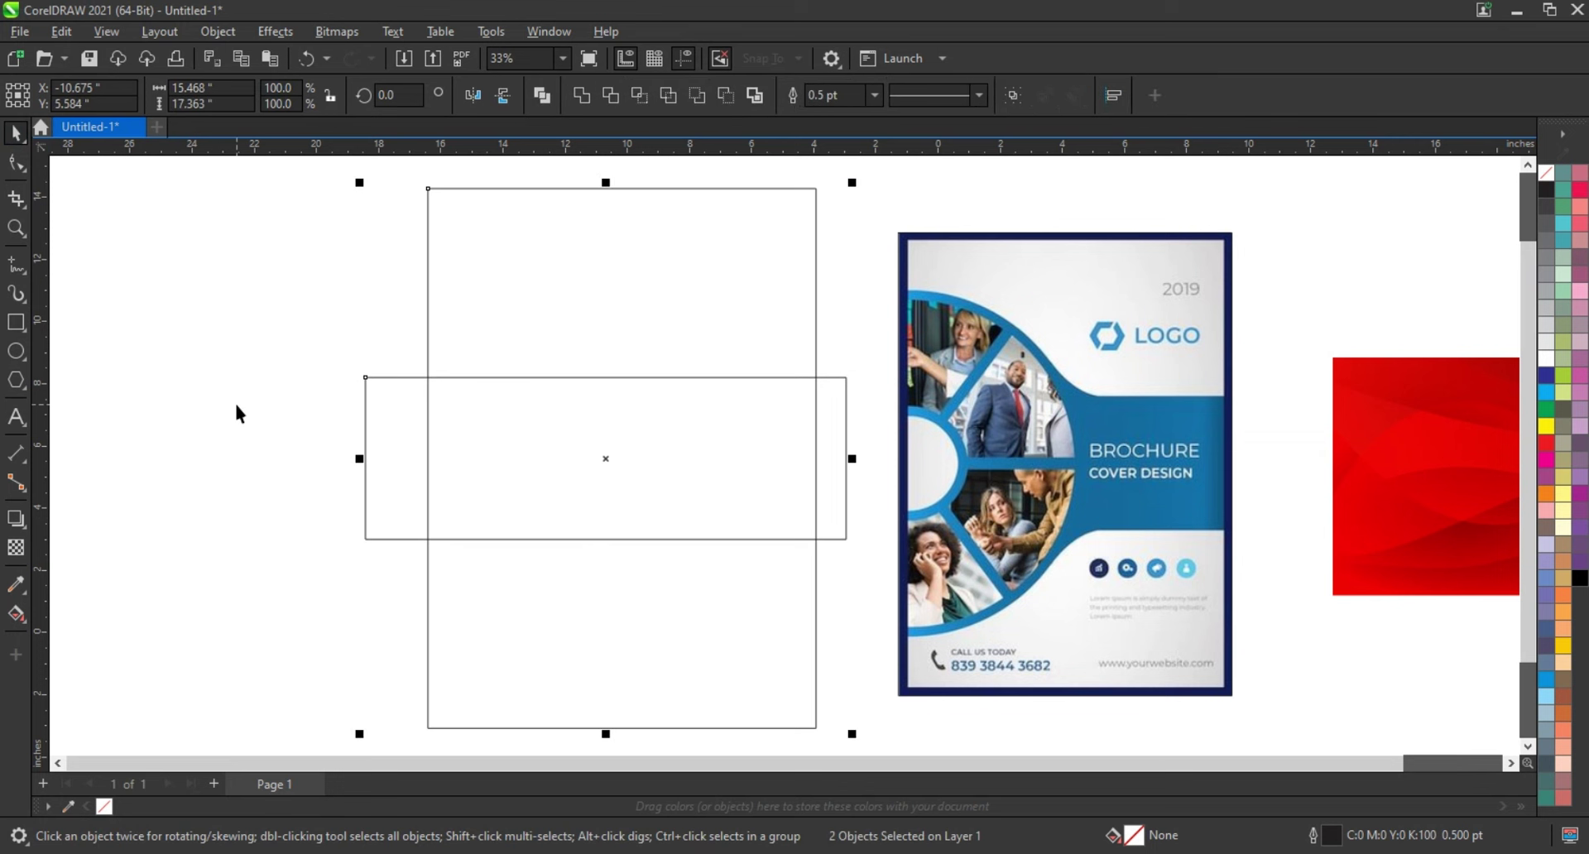
left_click(236, 405)
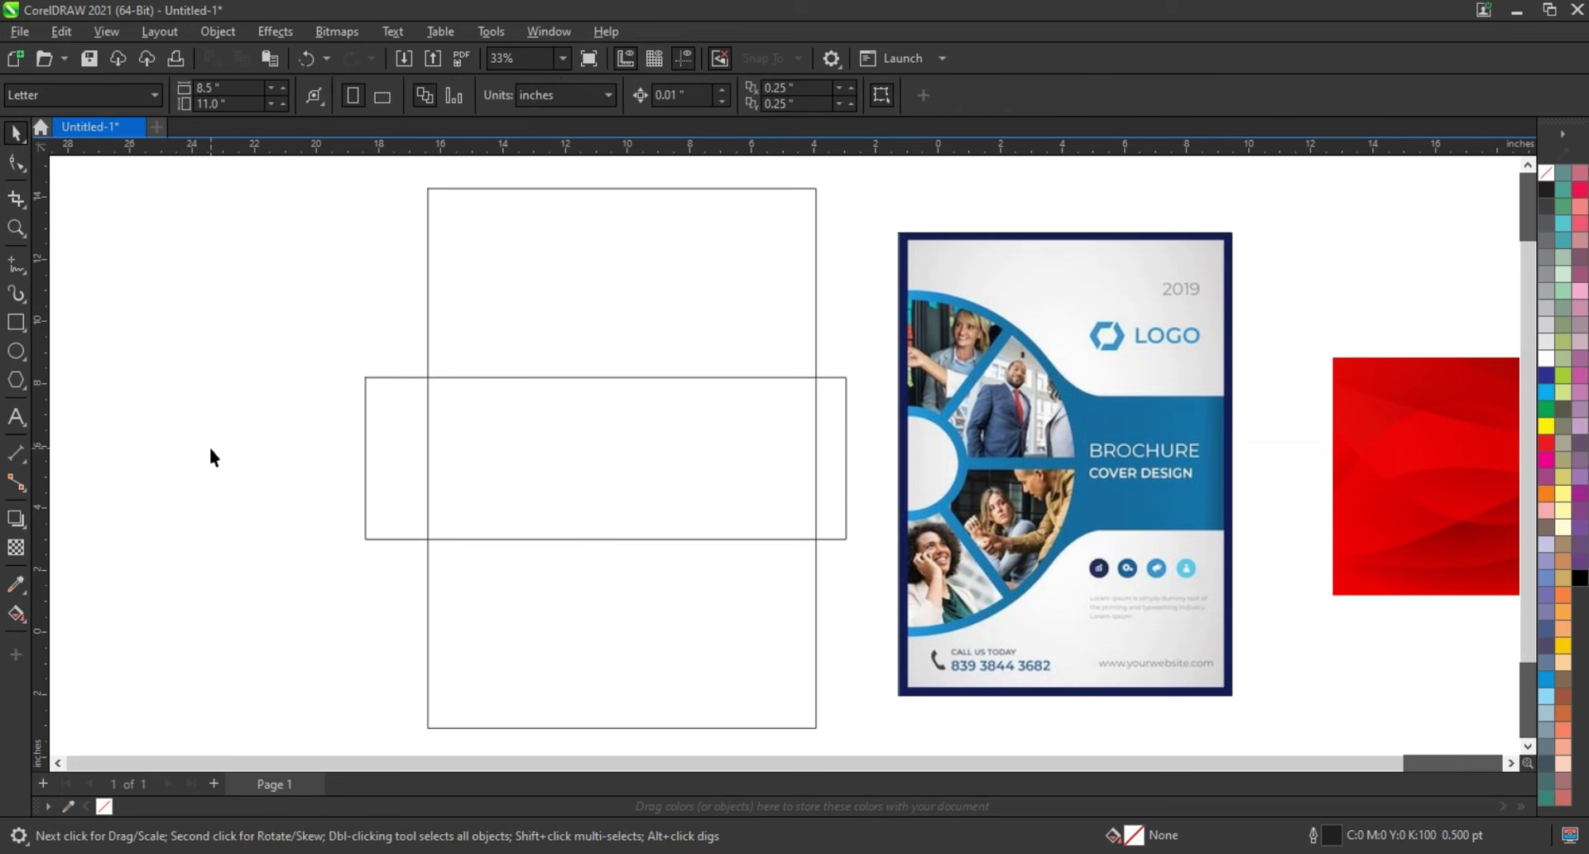
Draw a large circle and position it over the band's left part
left_click(16, 351)
left_click_drag(168, 318, 259, 636)
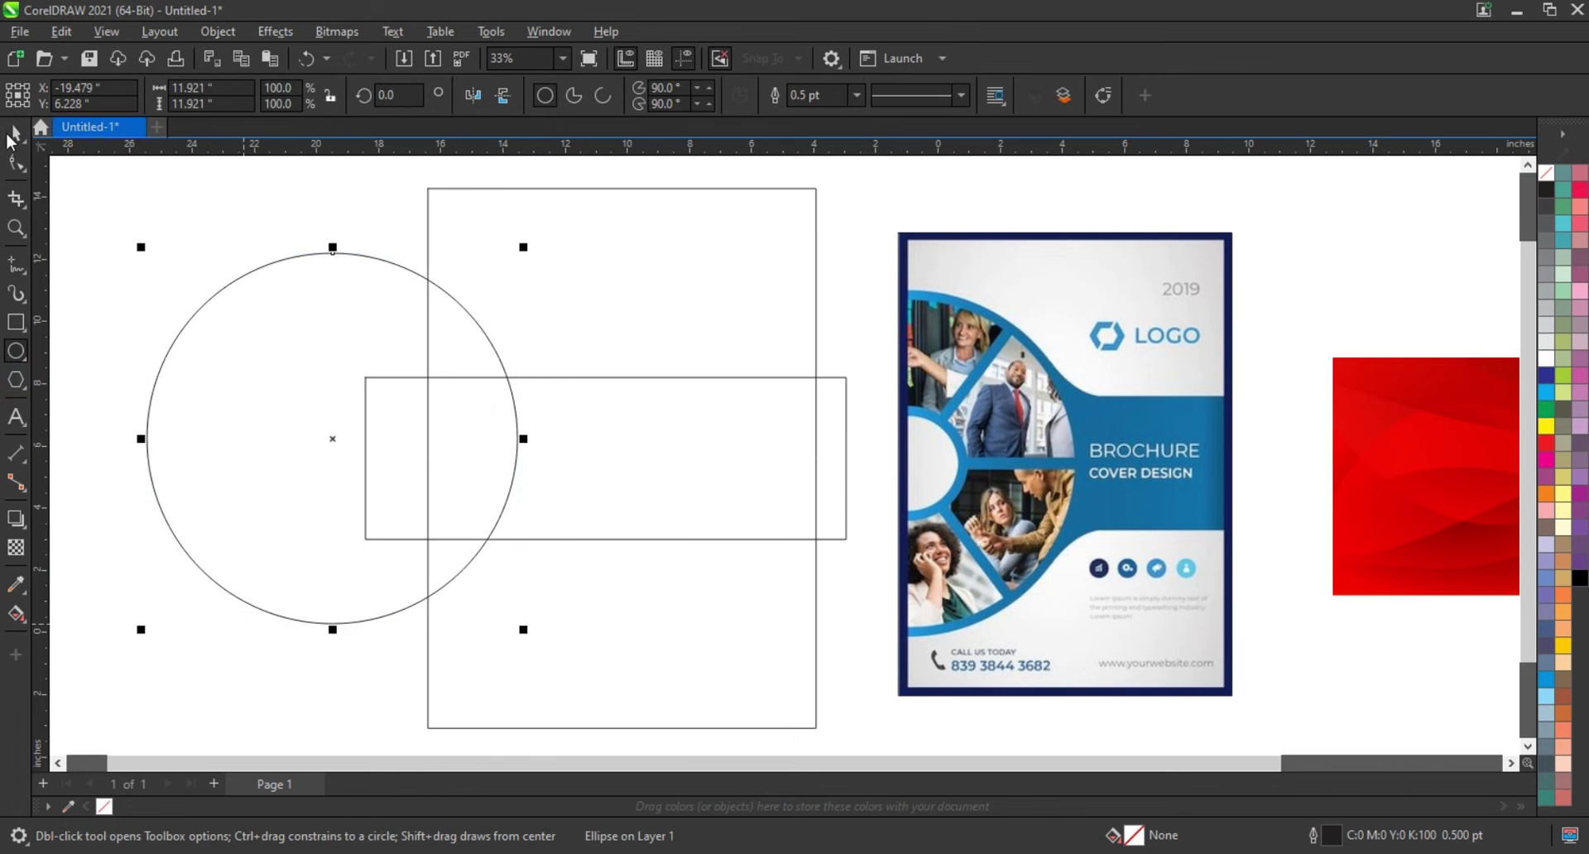
key("space")
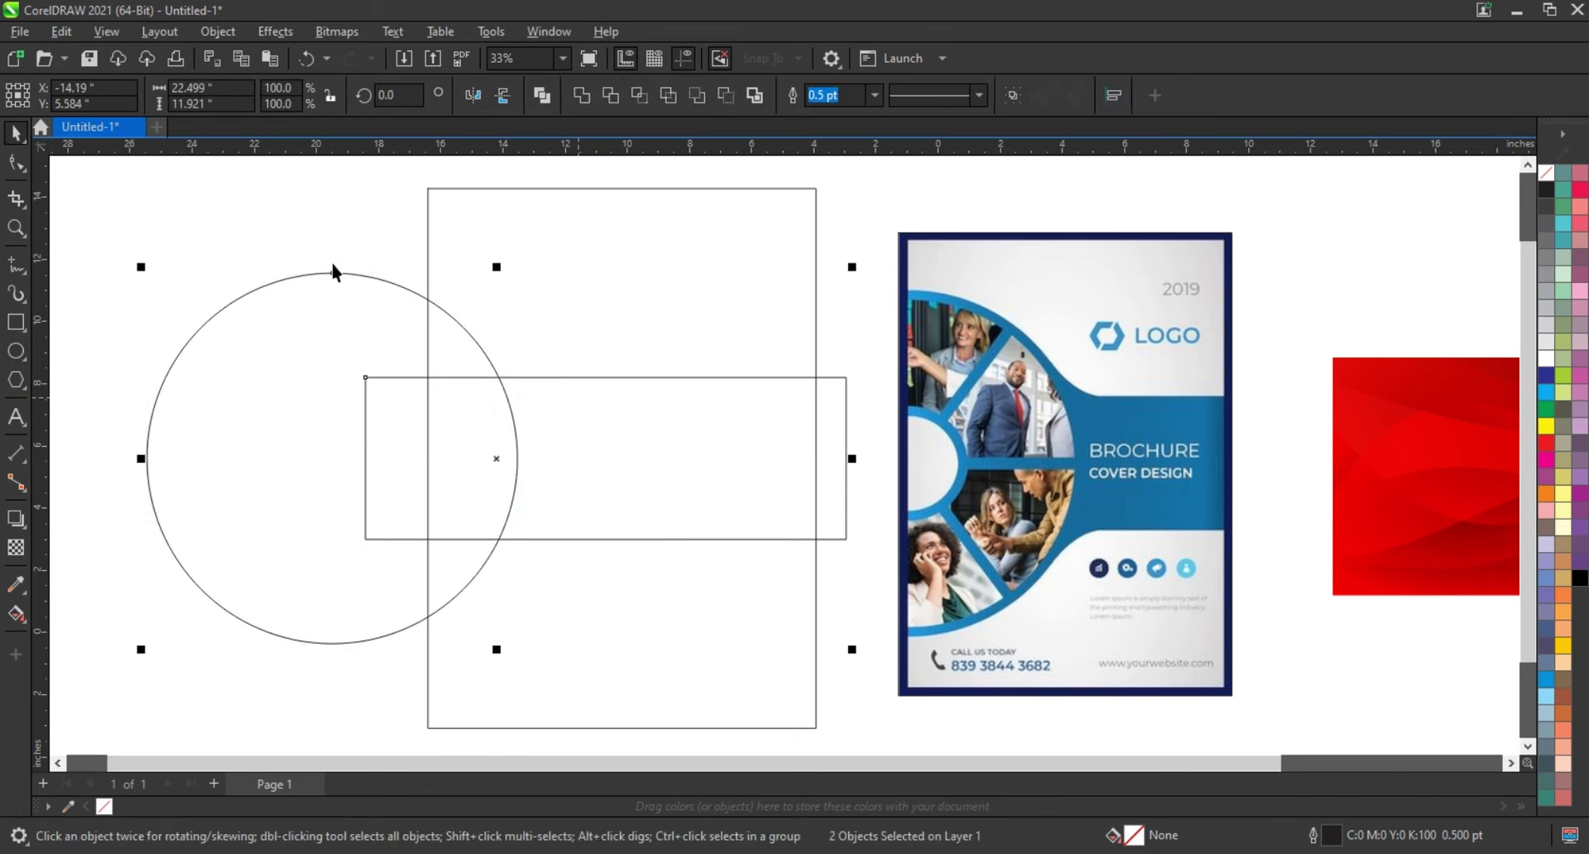
left_click_drag(372, 280, 451, 287)
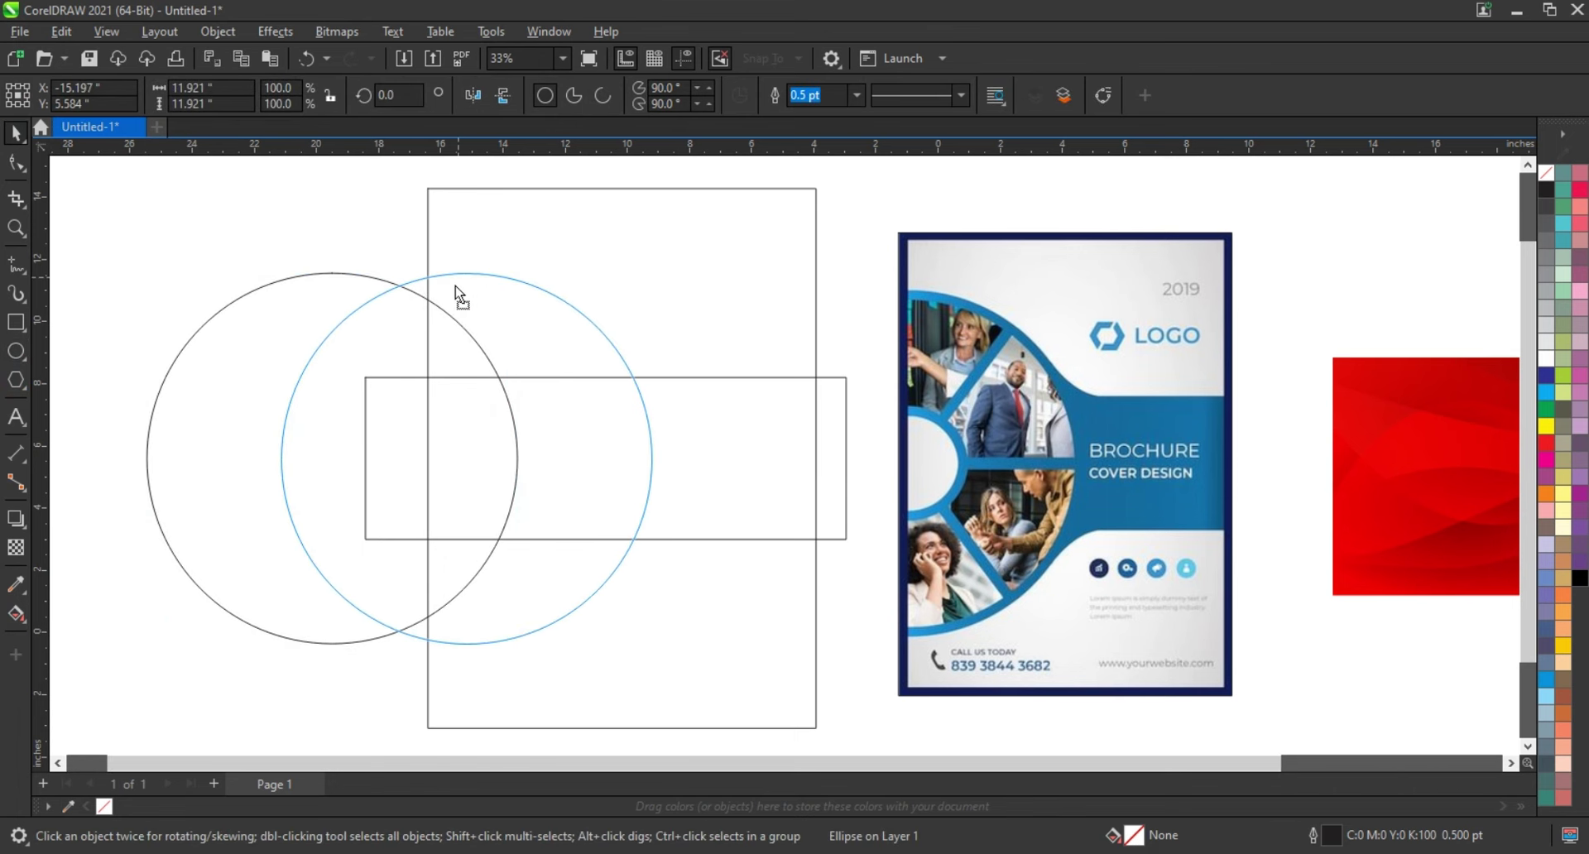
left_click_drag(668, 246, 687, 253)
left_click(845, 417, "shift")
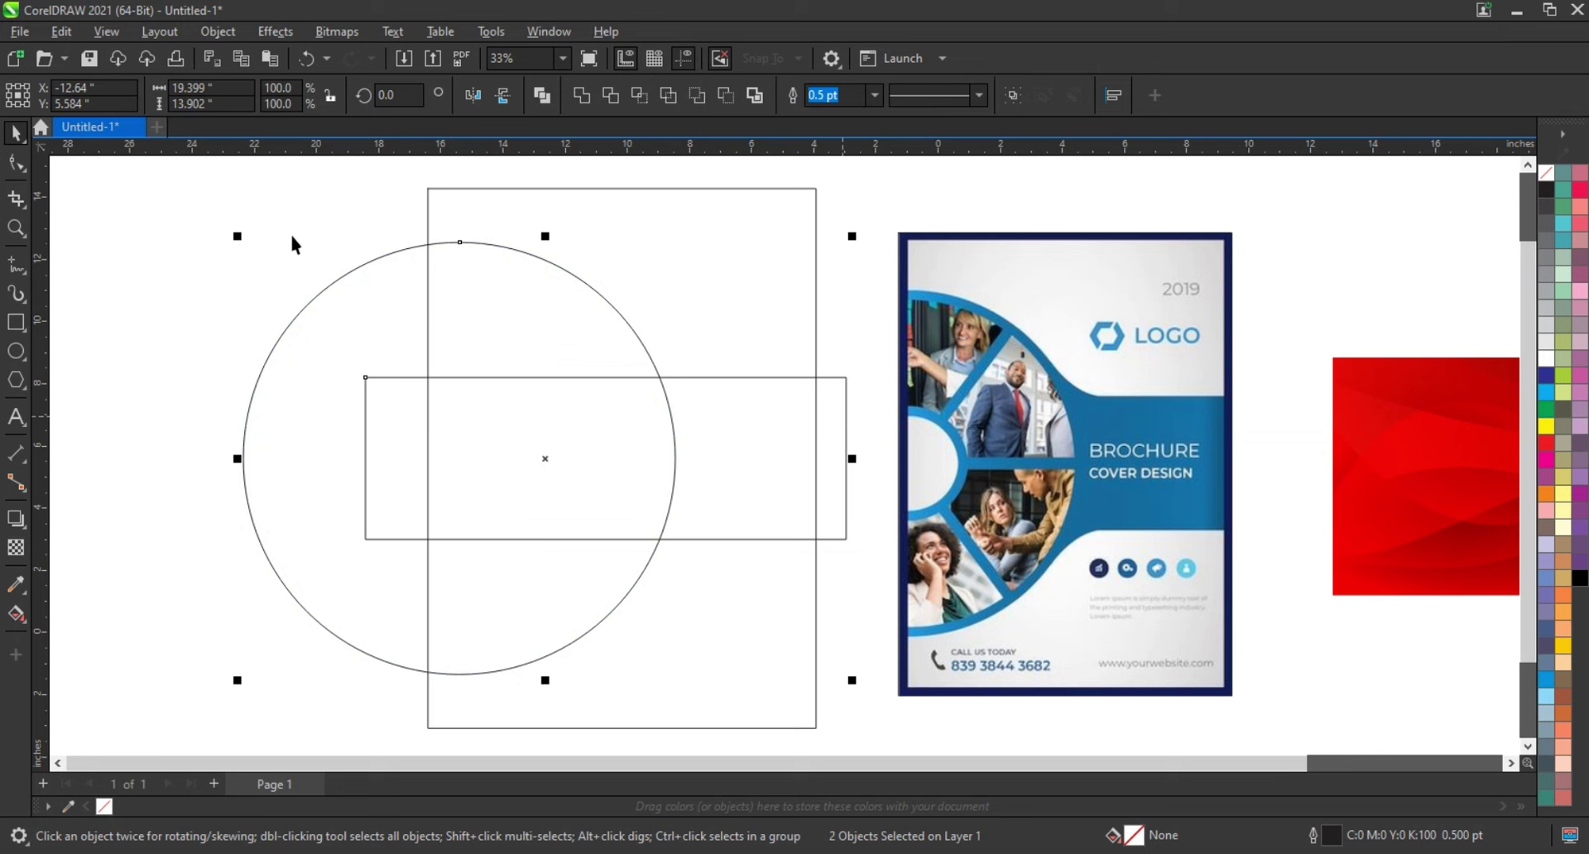
Leave a slightly smaller concentric copy inside the large circle
left_click(521, 251)
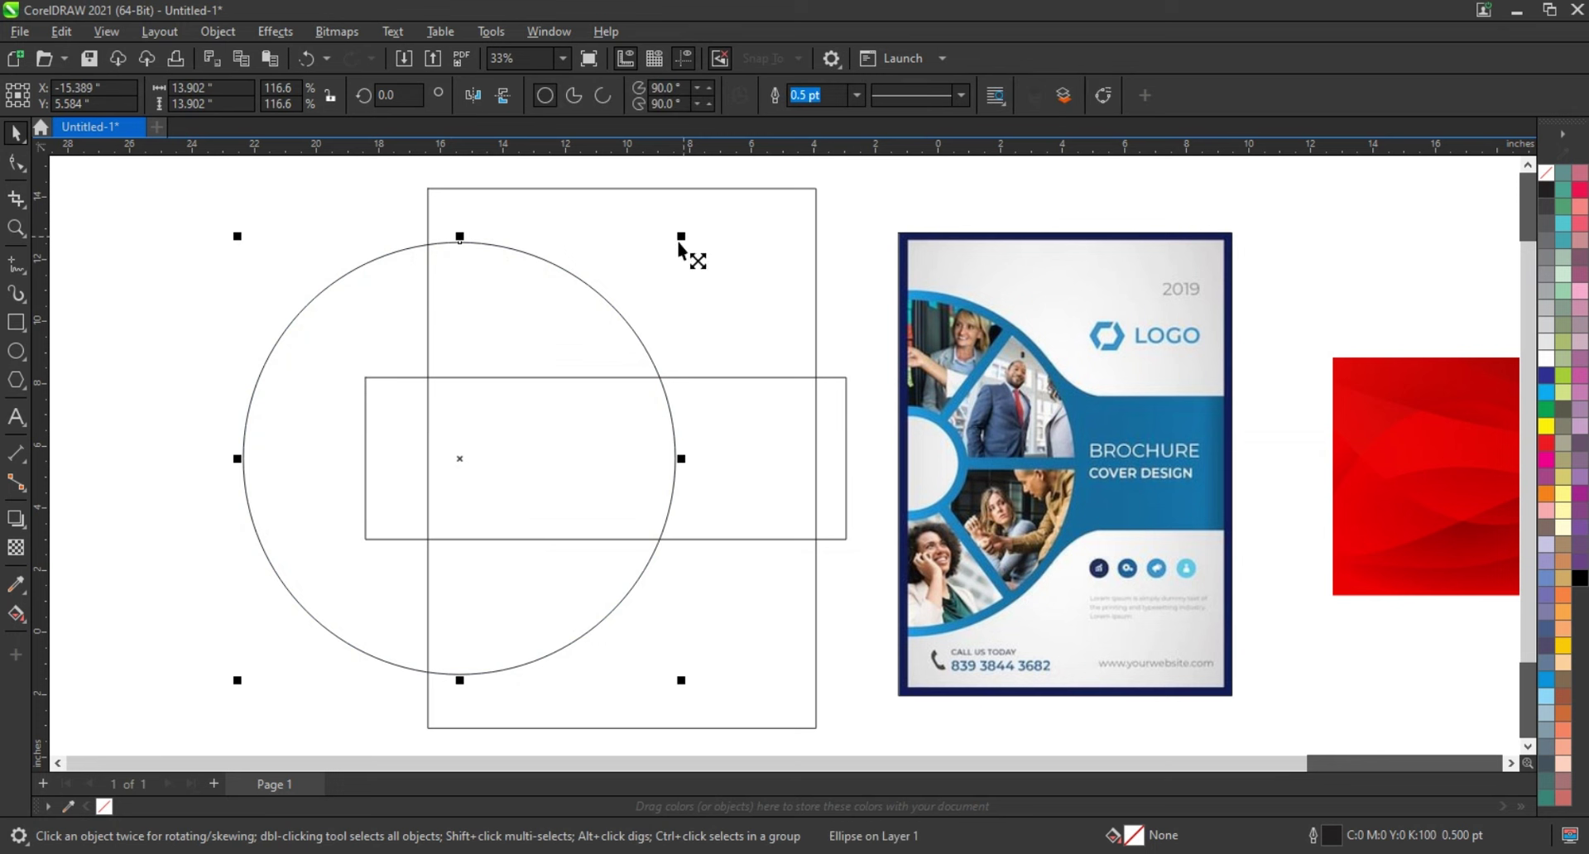
left_click_drag(678, 243, 675, 247)
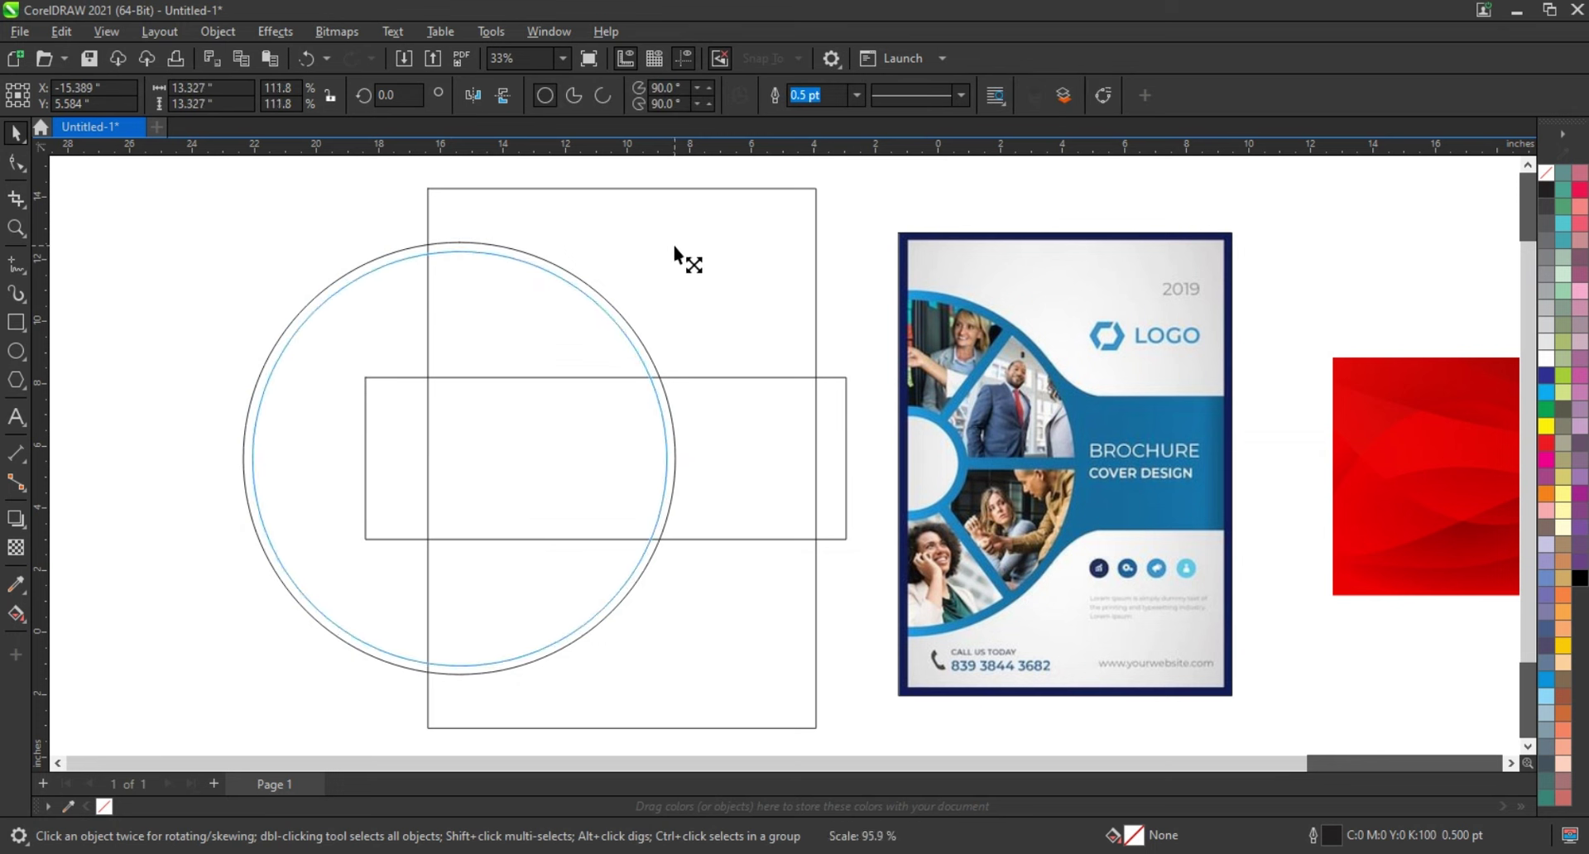
left_click_drag(671, 252, 548, 401)
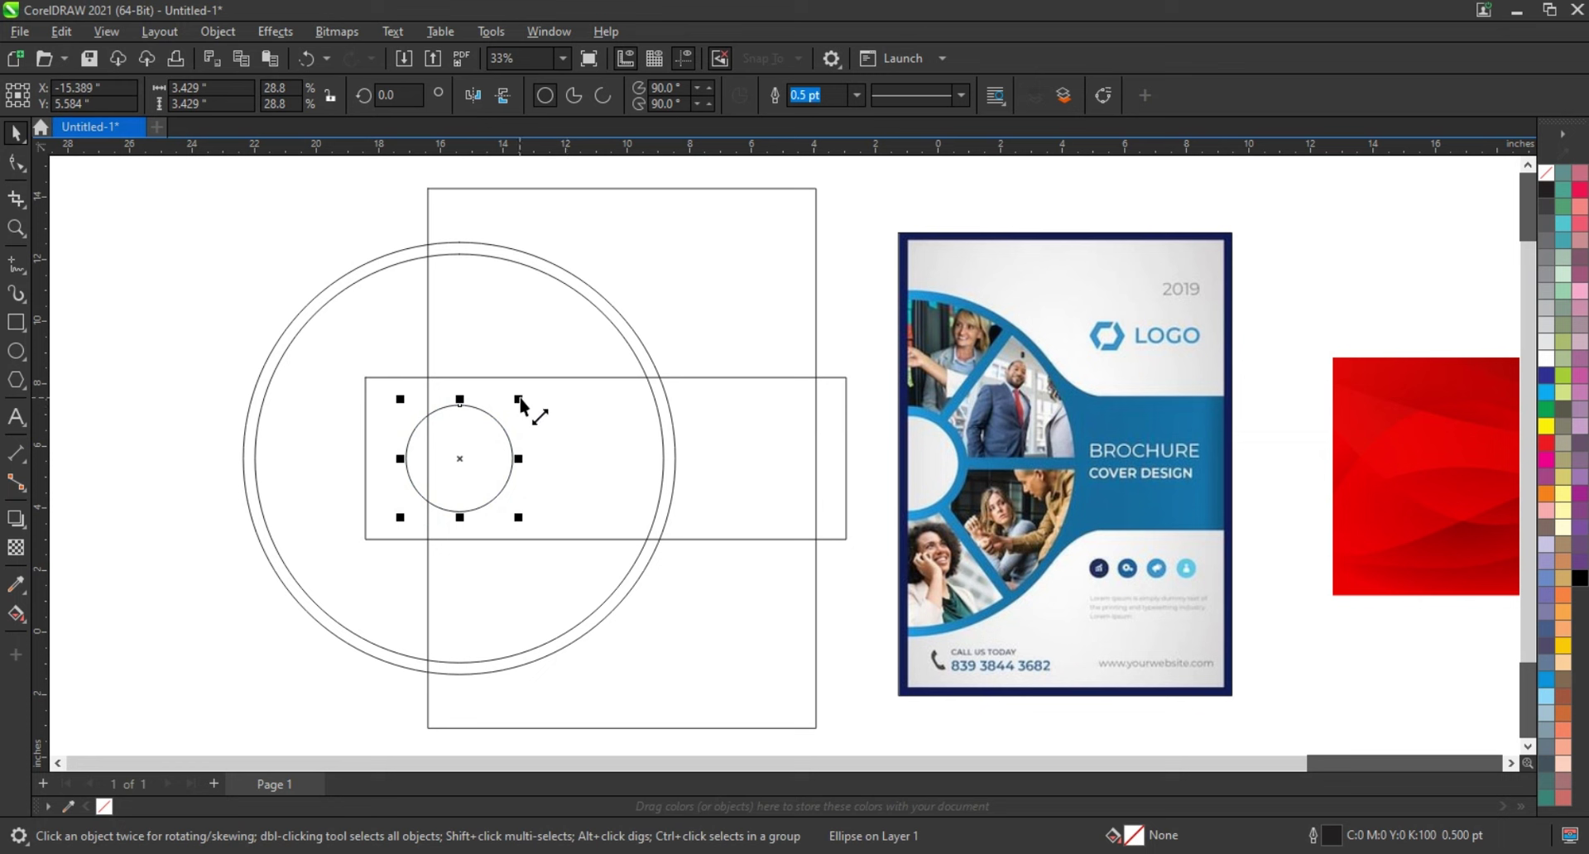
Leave a 2.854" concentric copy inside the 3.429" small circle
left_click_drag(520, 404, 518, 409)
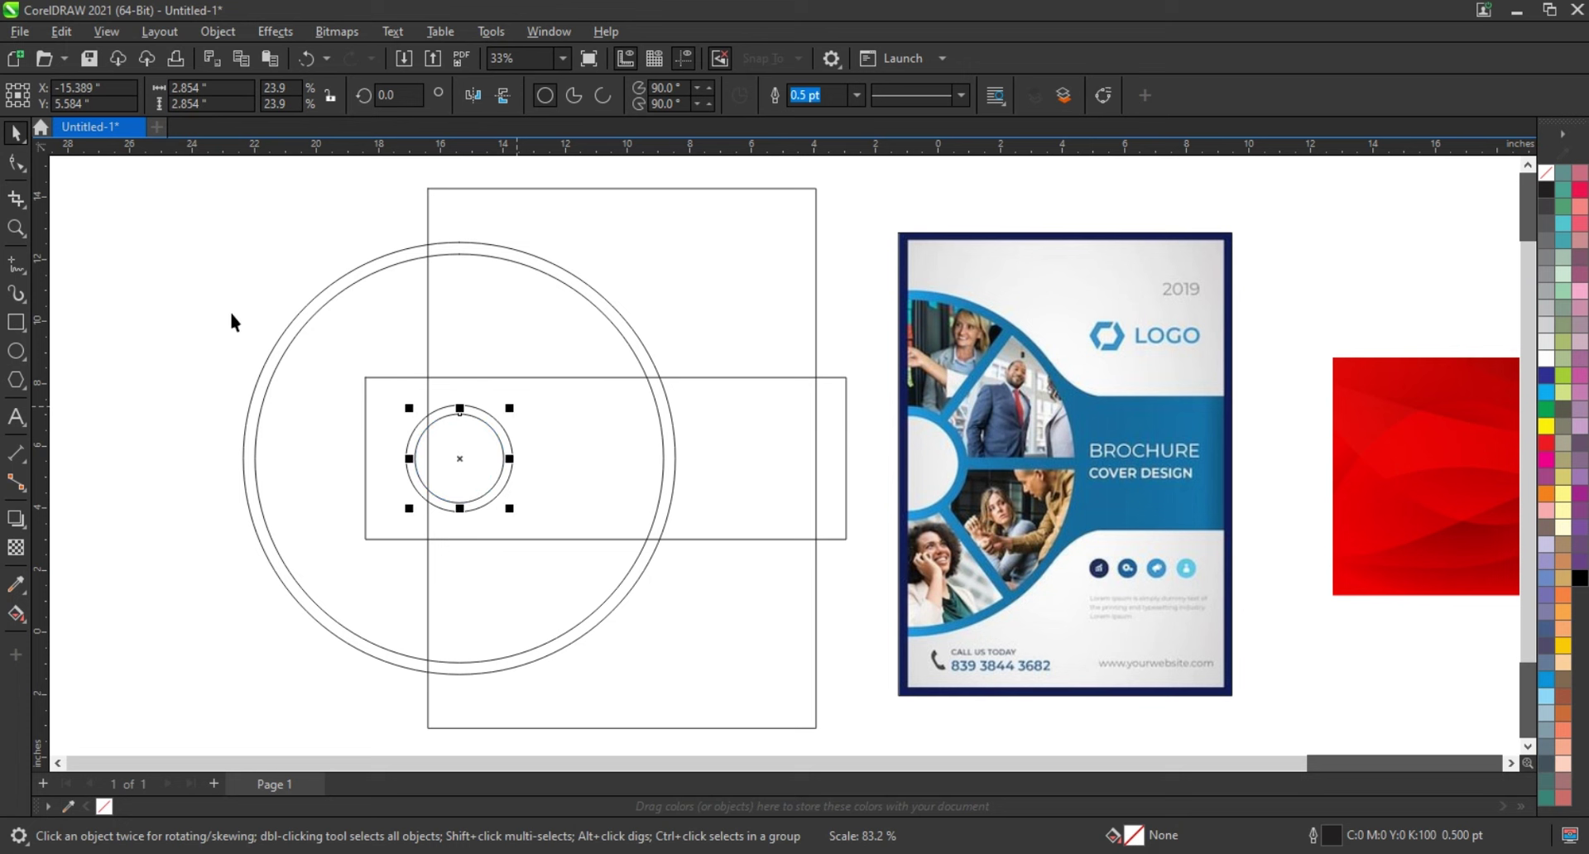
left_click(232, 313)
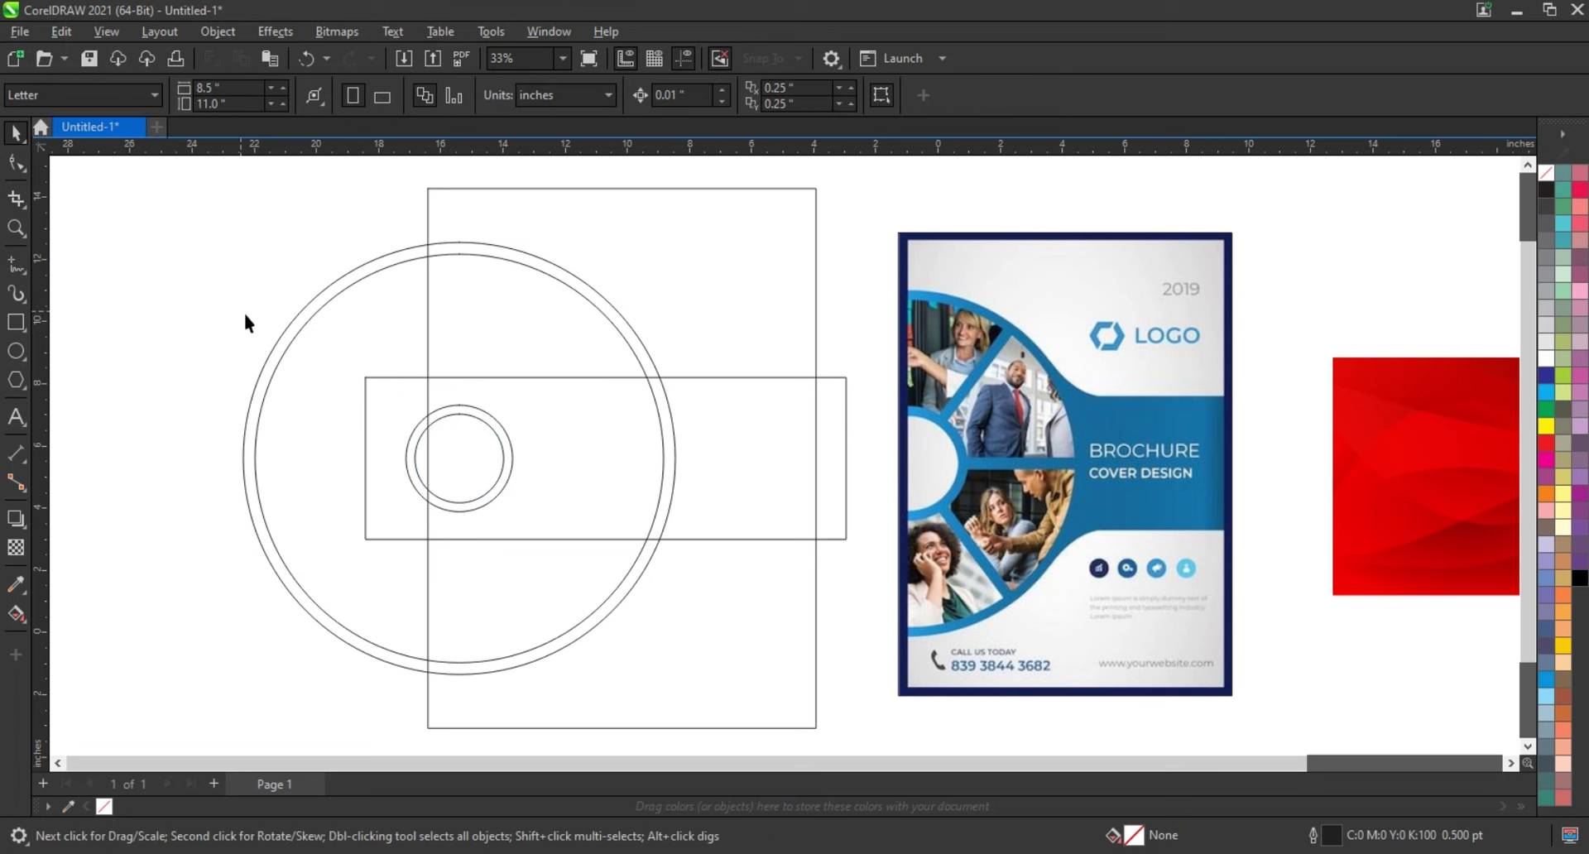
Copy the small circle to the band's right and align its top with the band's top edge
left_click(460, 470)
left_click_drag(459, 470, 734, 469)
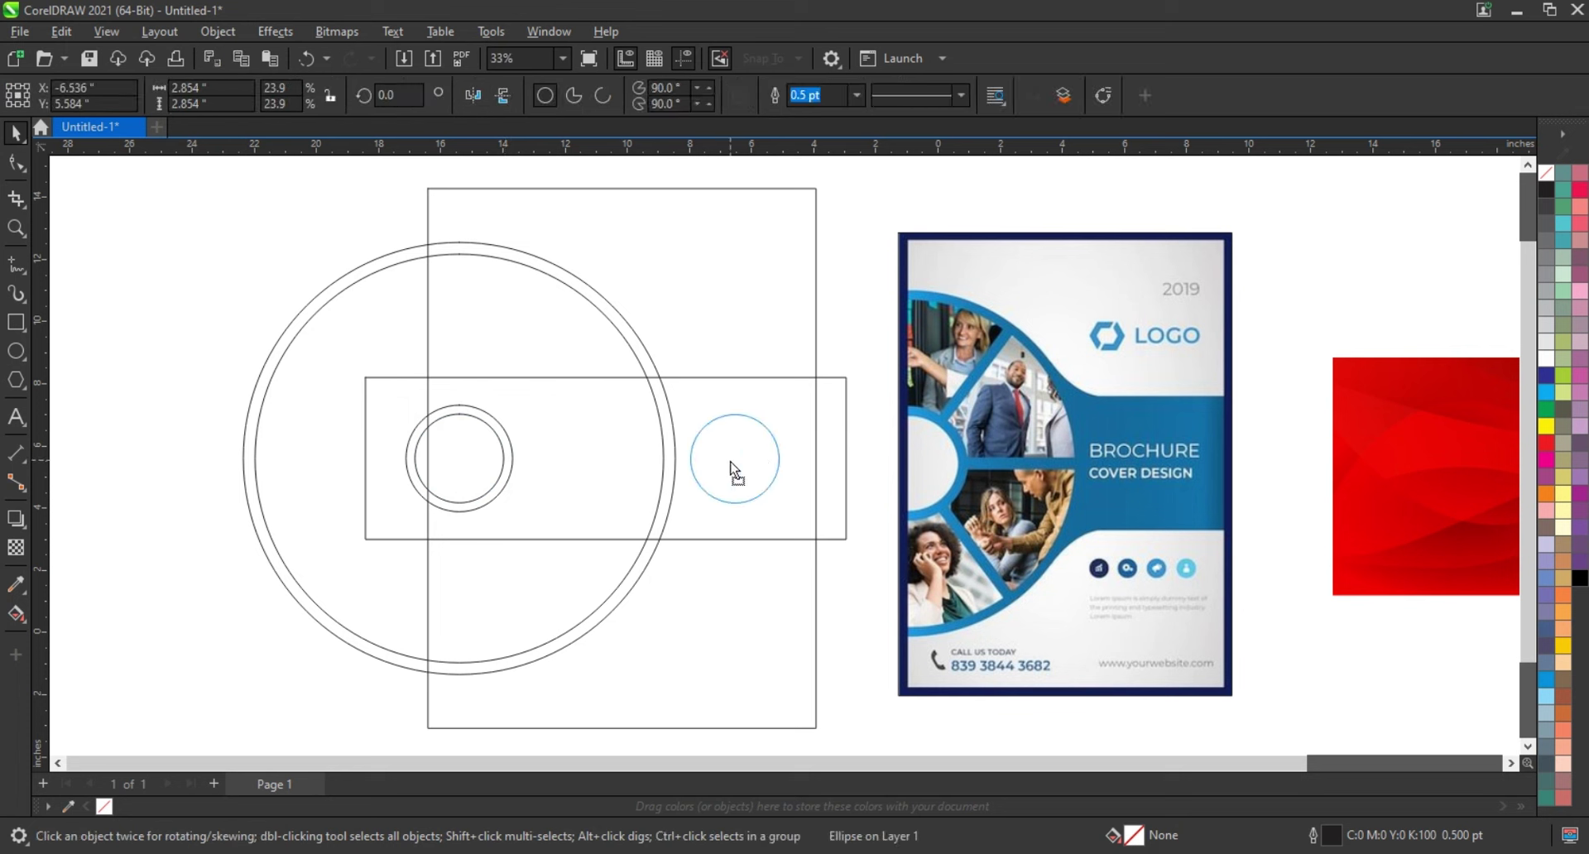
left_click_drag(731, 547, 732, 546)
left_click(732, 540, "shift")
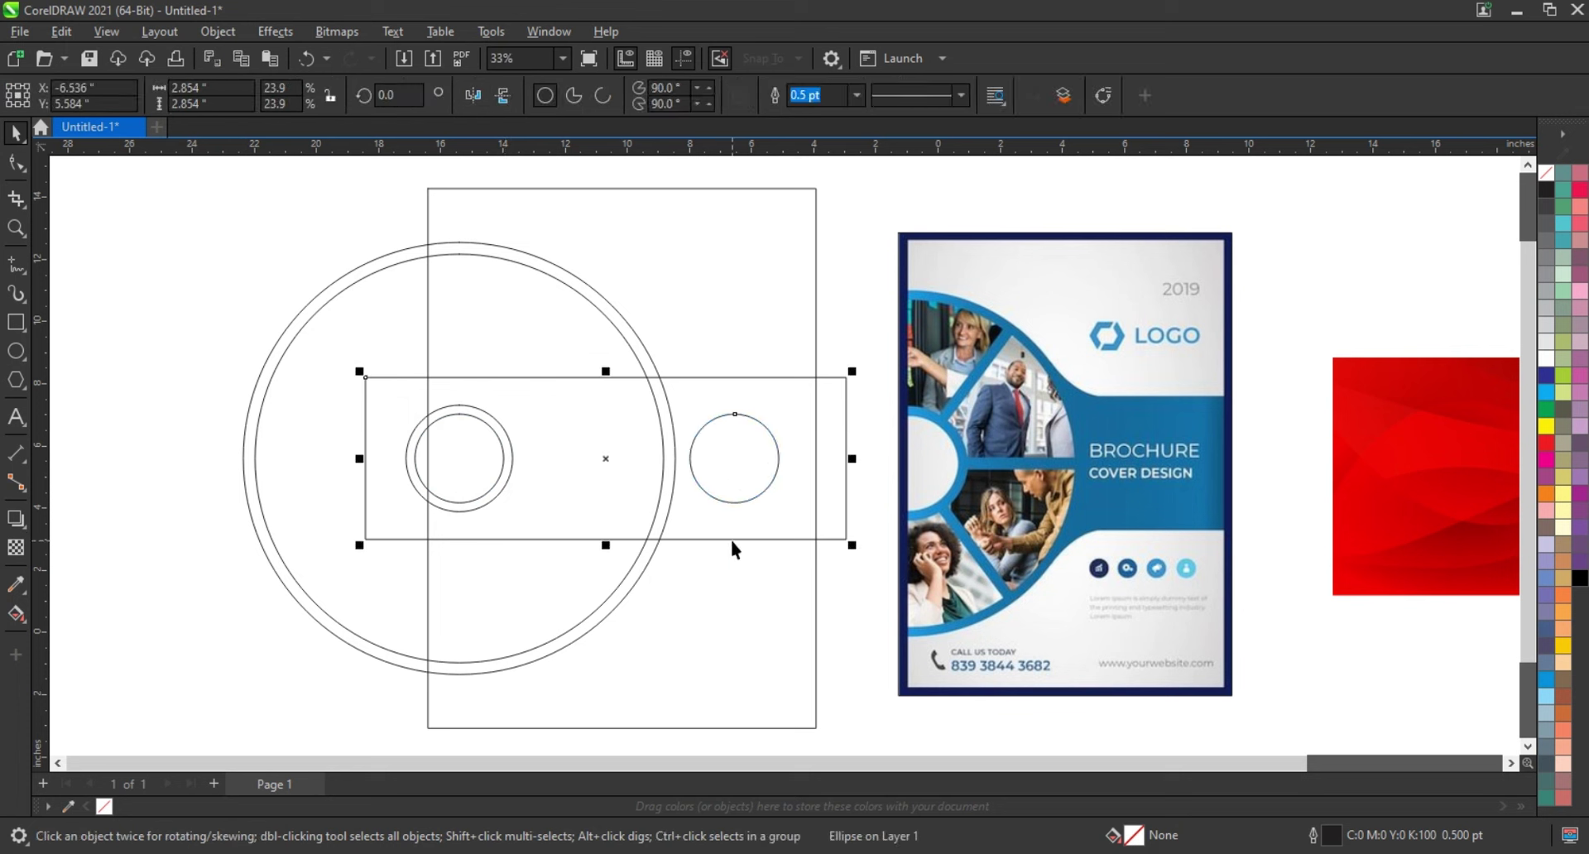
key("t")
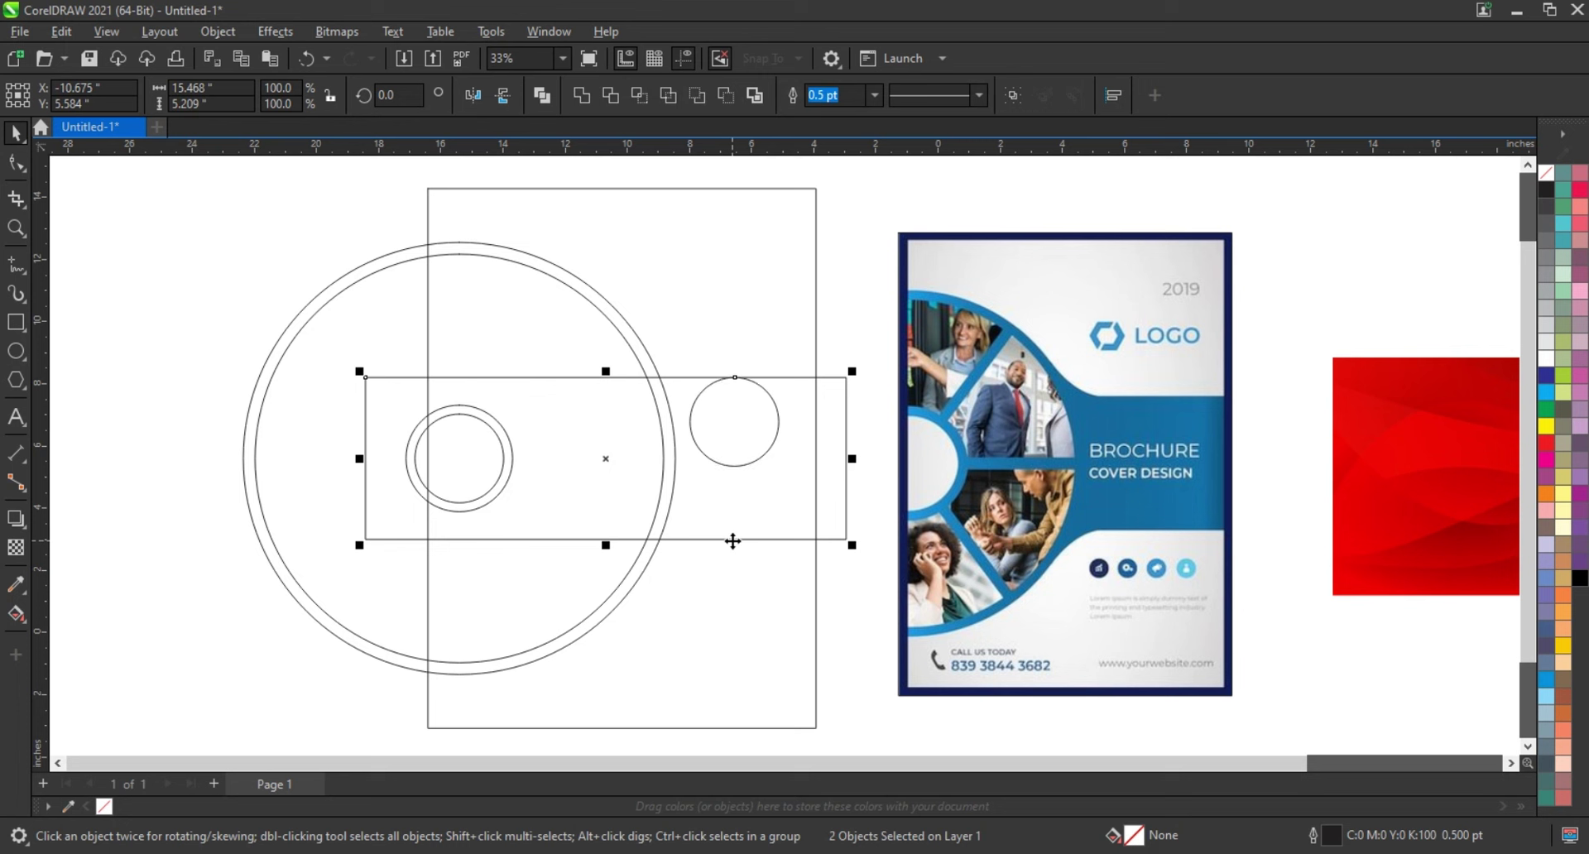
left_click(838, 325)
Mirror that circle above the band, shrink it to about half size, and switch to sdffwwe.cdr
left_click(734, 421)
left_click_drag(734, 466, 741, 354)
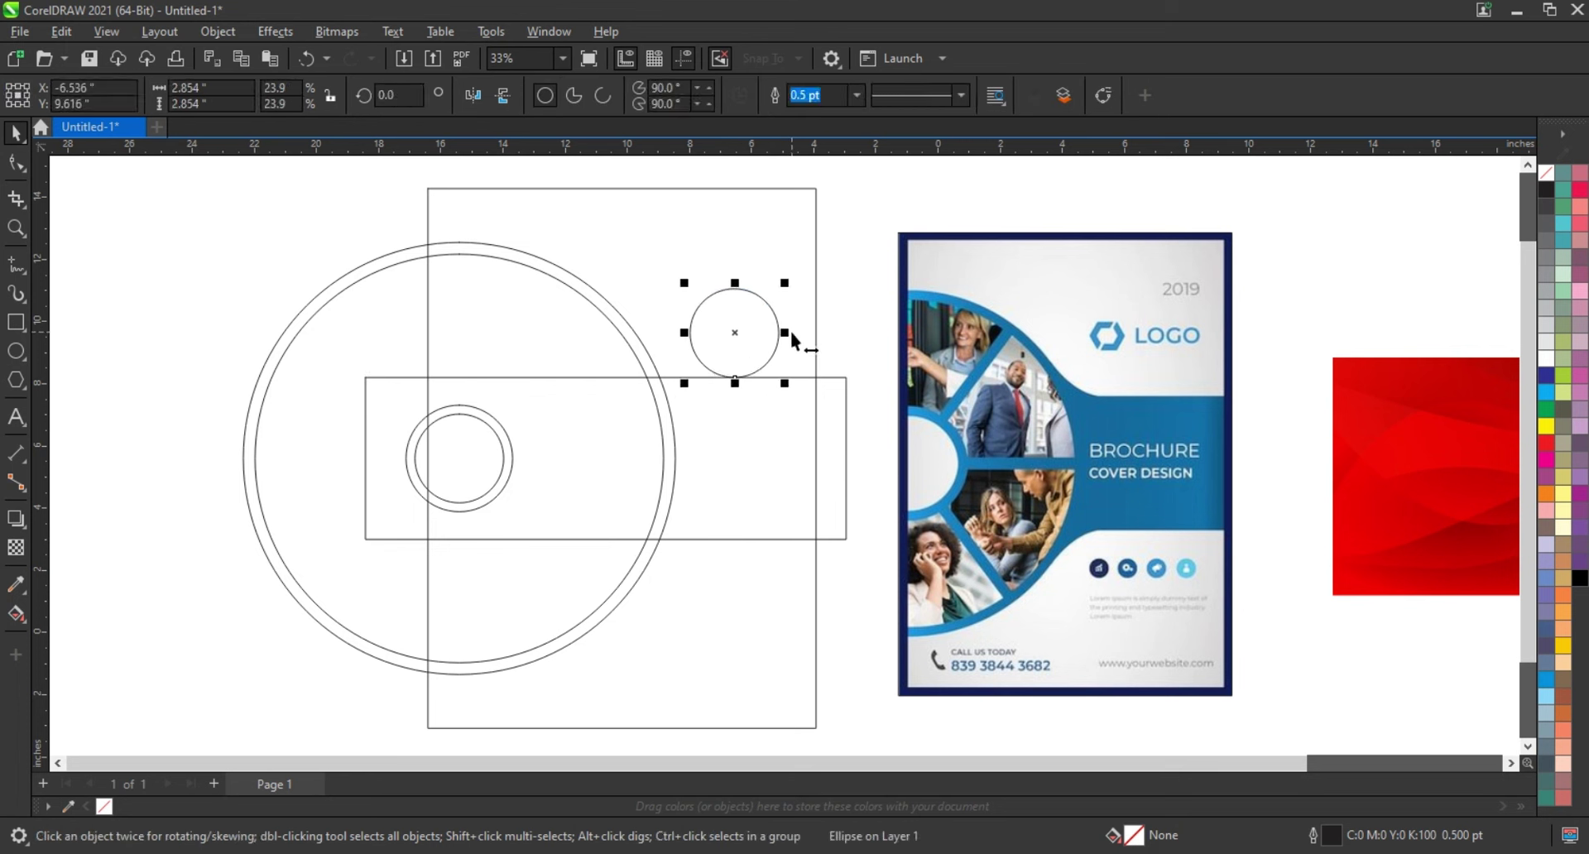
left_click_drag(784, 283, 752, 325)
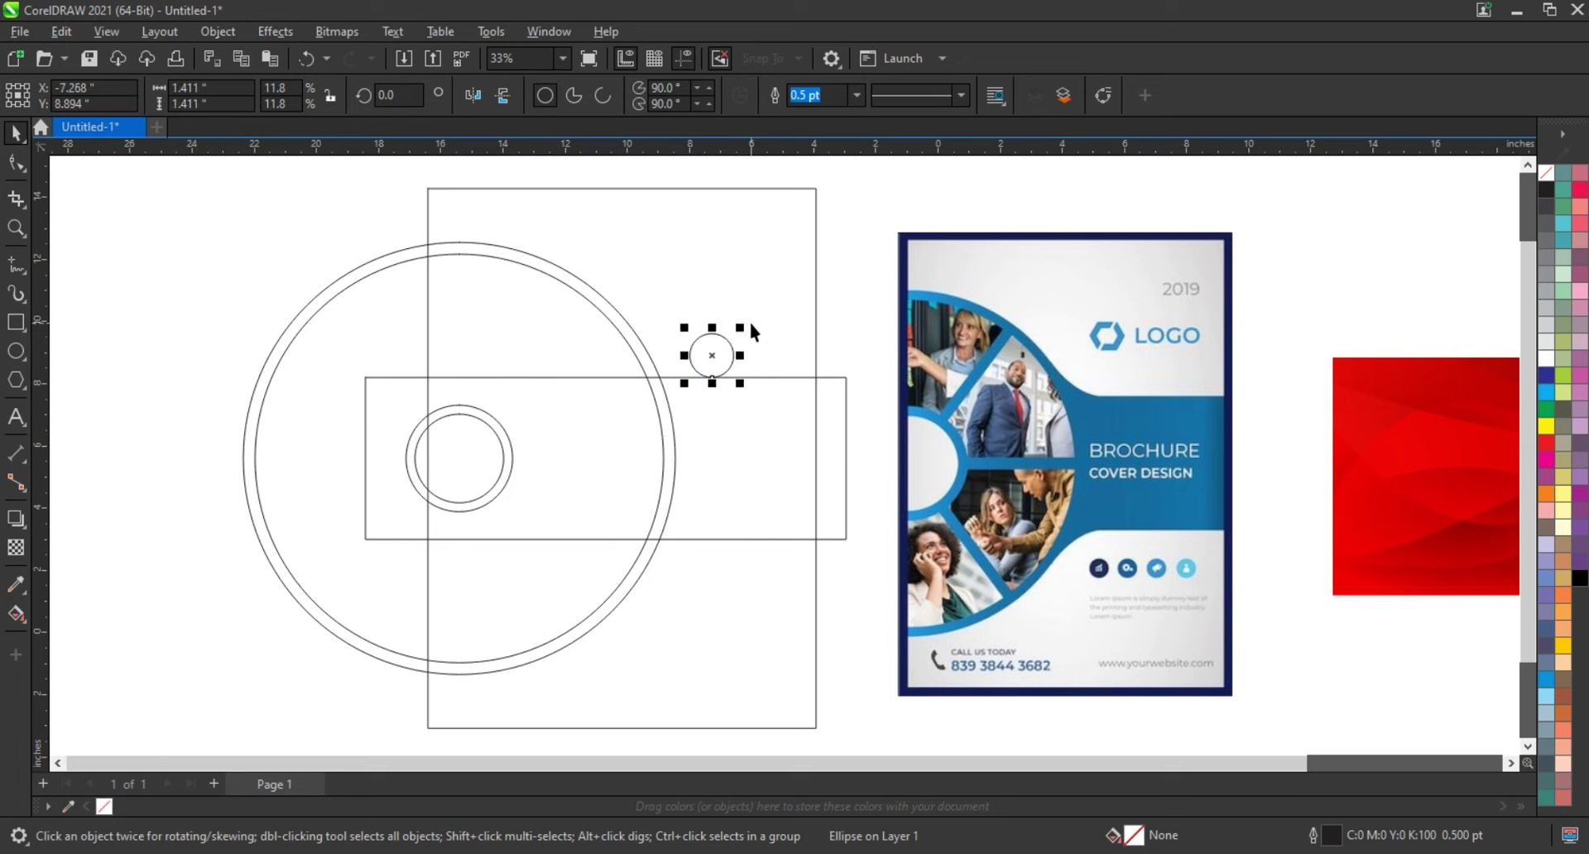
key("z")
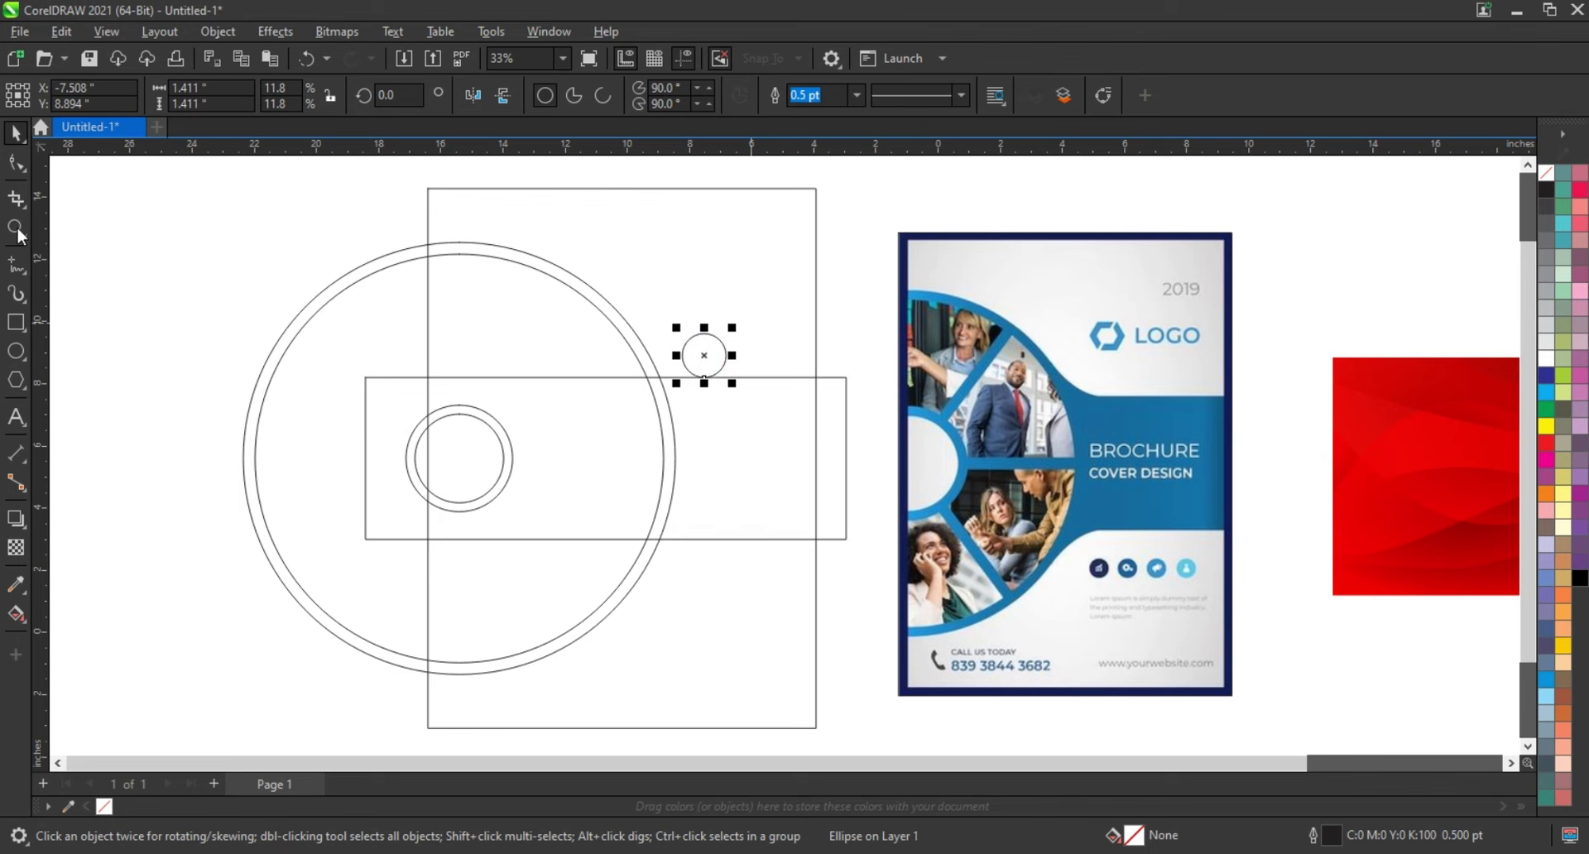
mouse_move(530, 319)
left_mouse_down()
mouse_move(718, 514)
mouse_move(799, 558)
left_mouse_up()
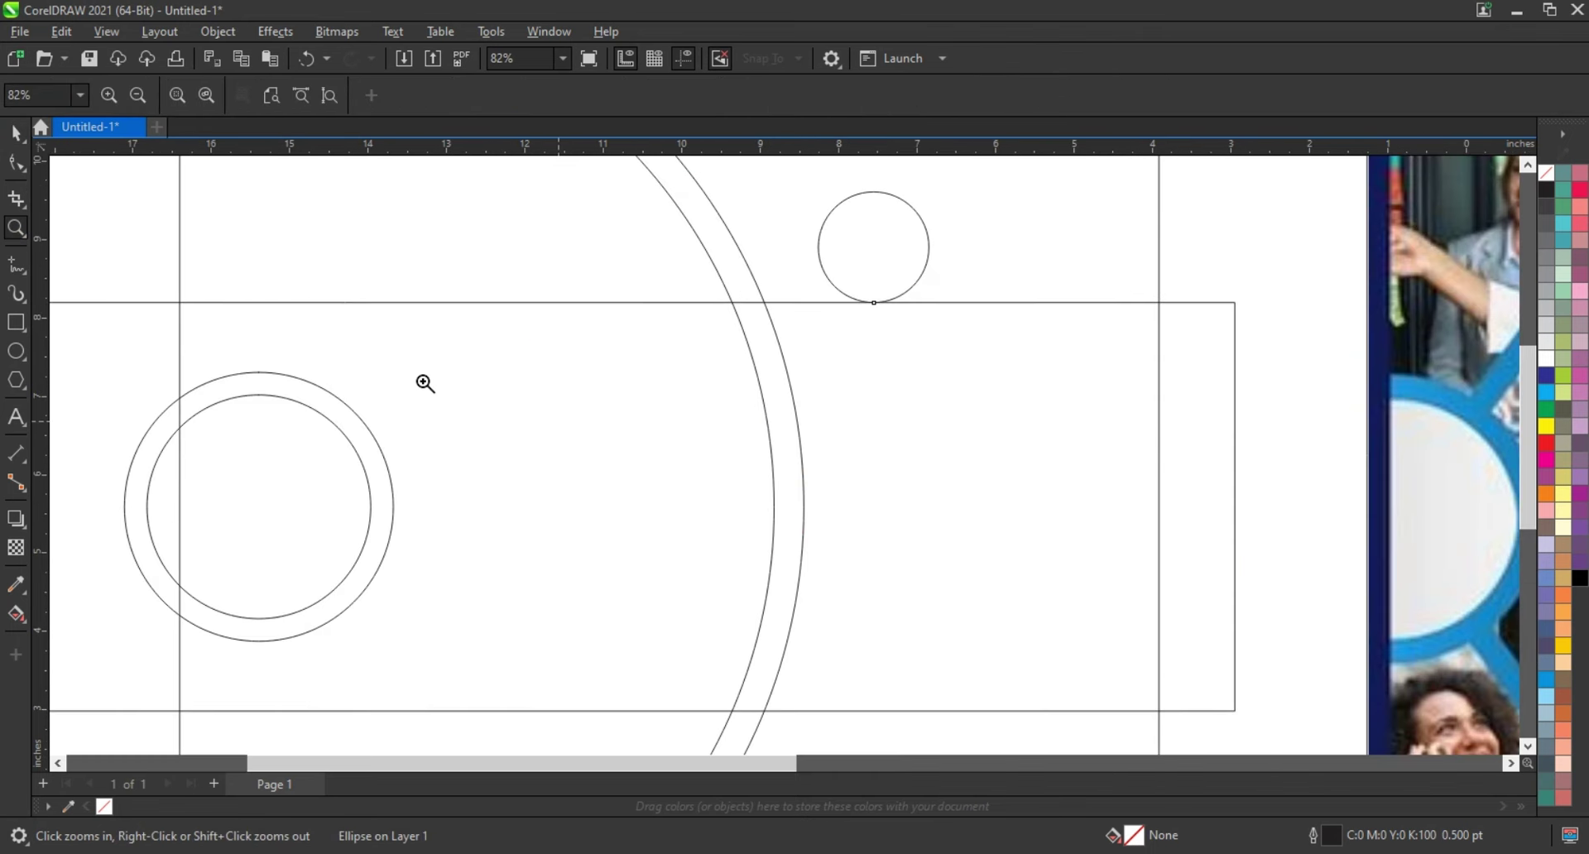
left_click(13, 134)
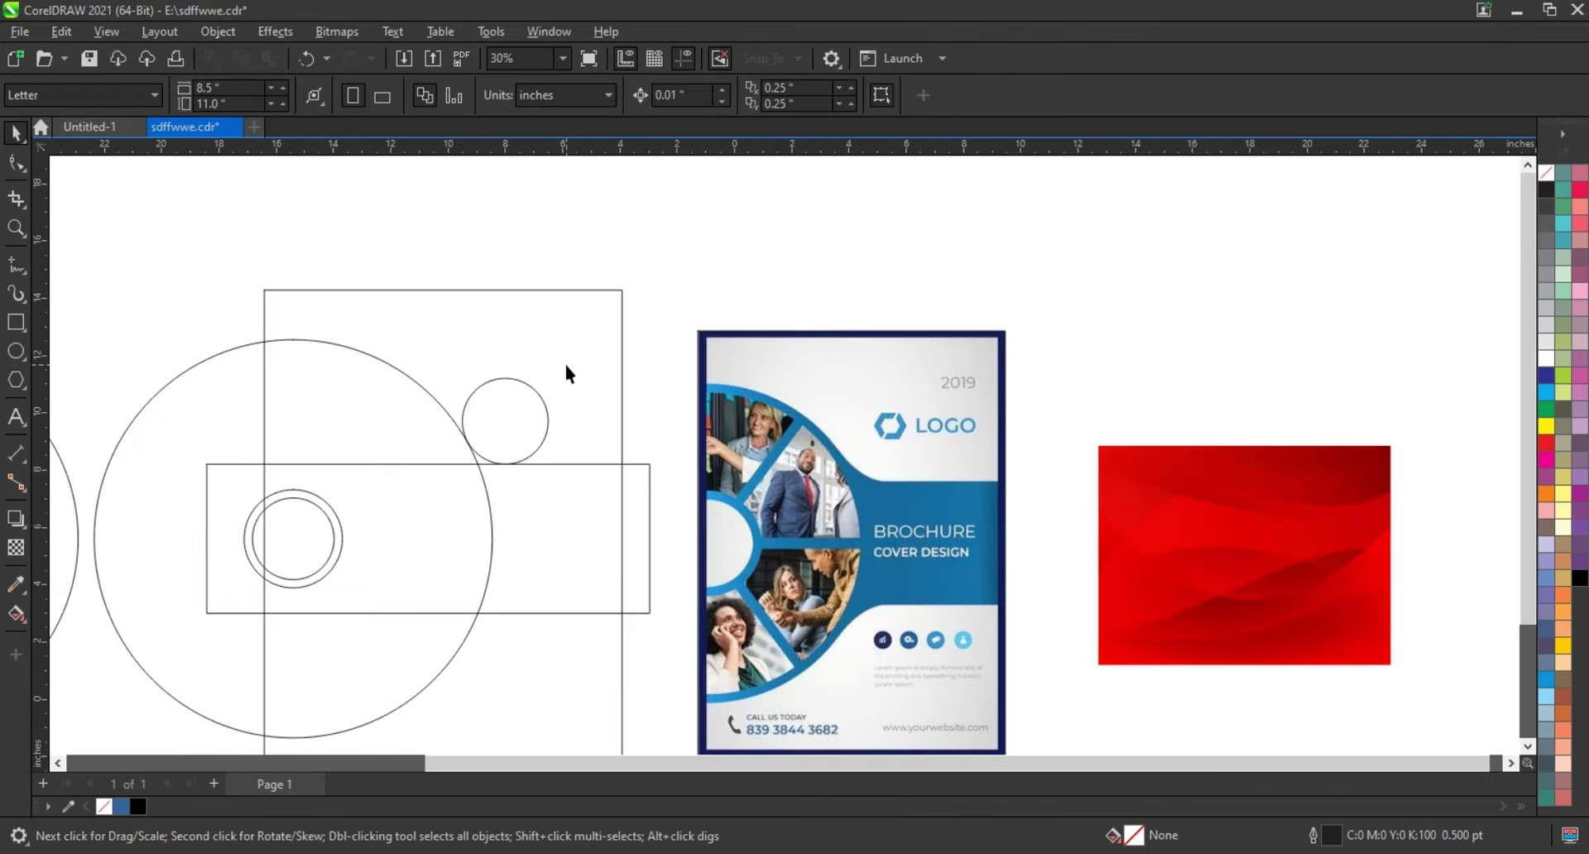
Place a mirrored copy of the small circle just below the band
left_click(629, 361)
key("F4")
left_click(498, 365)
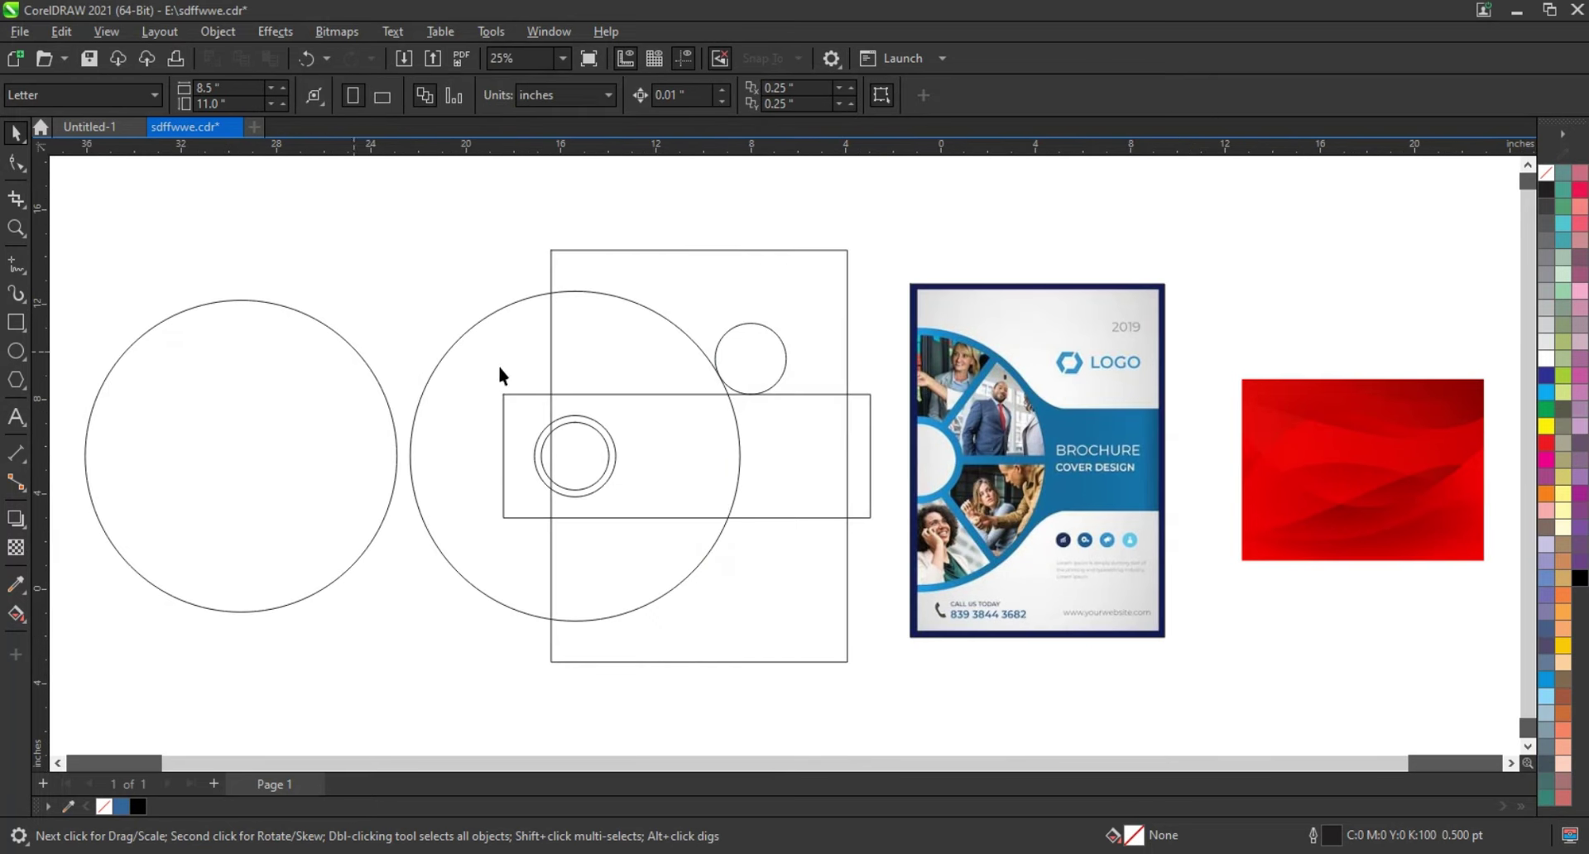
left_click(786, 365)
left_click(762, 335)
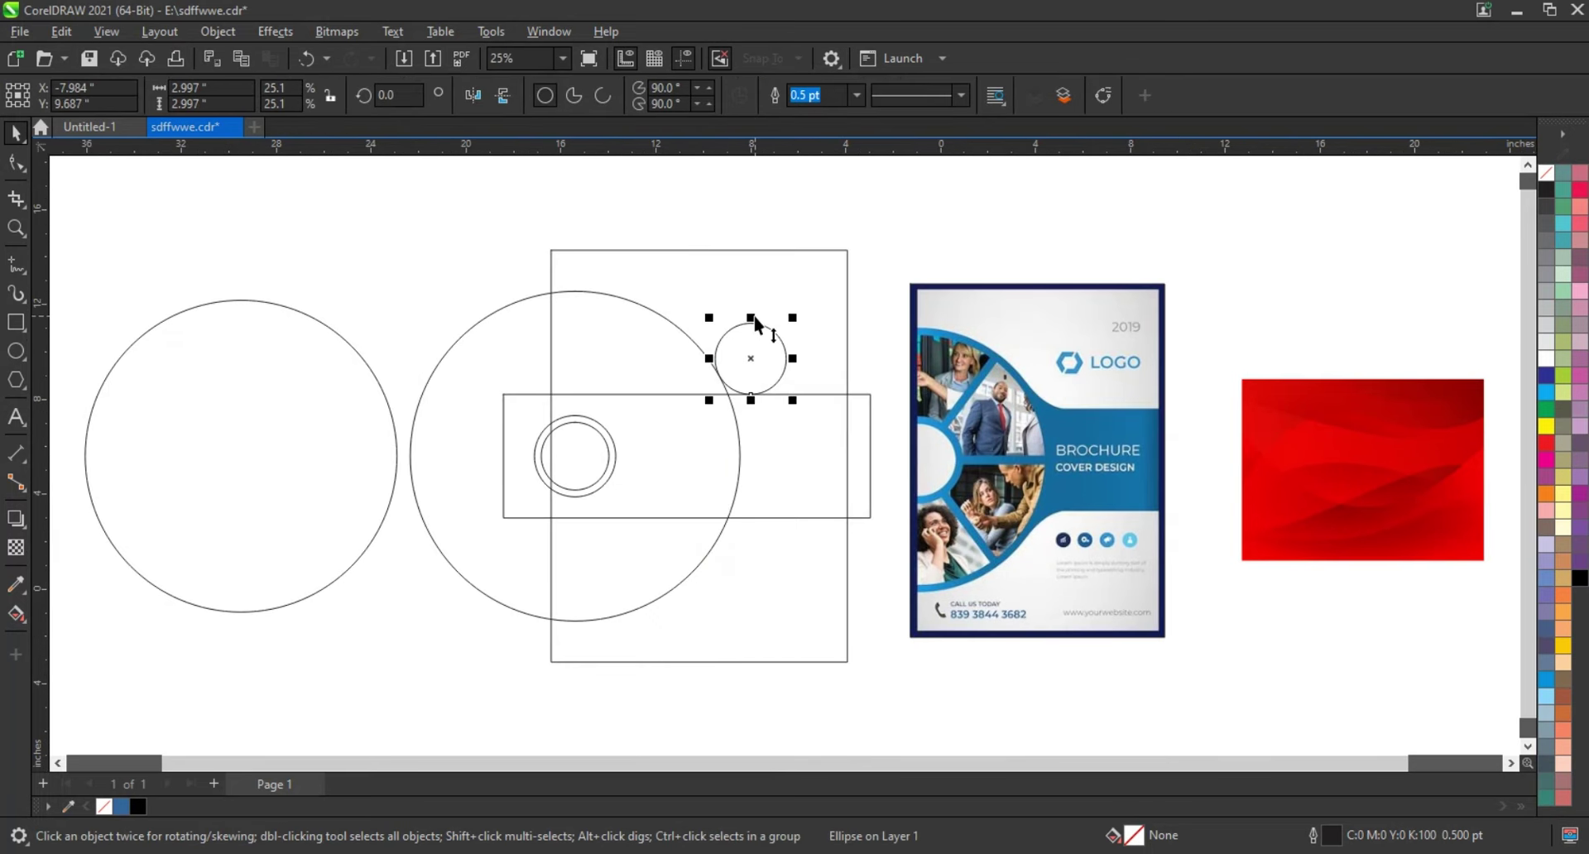
left_click_drag(750, 321, 753, 551)
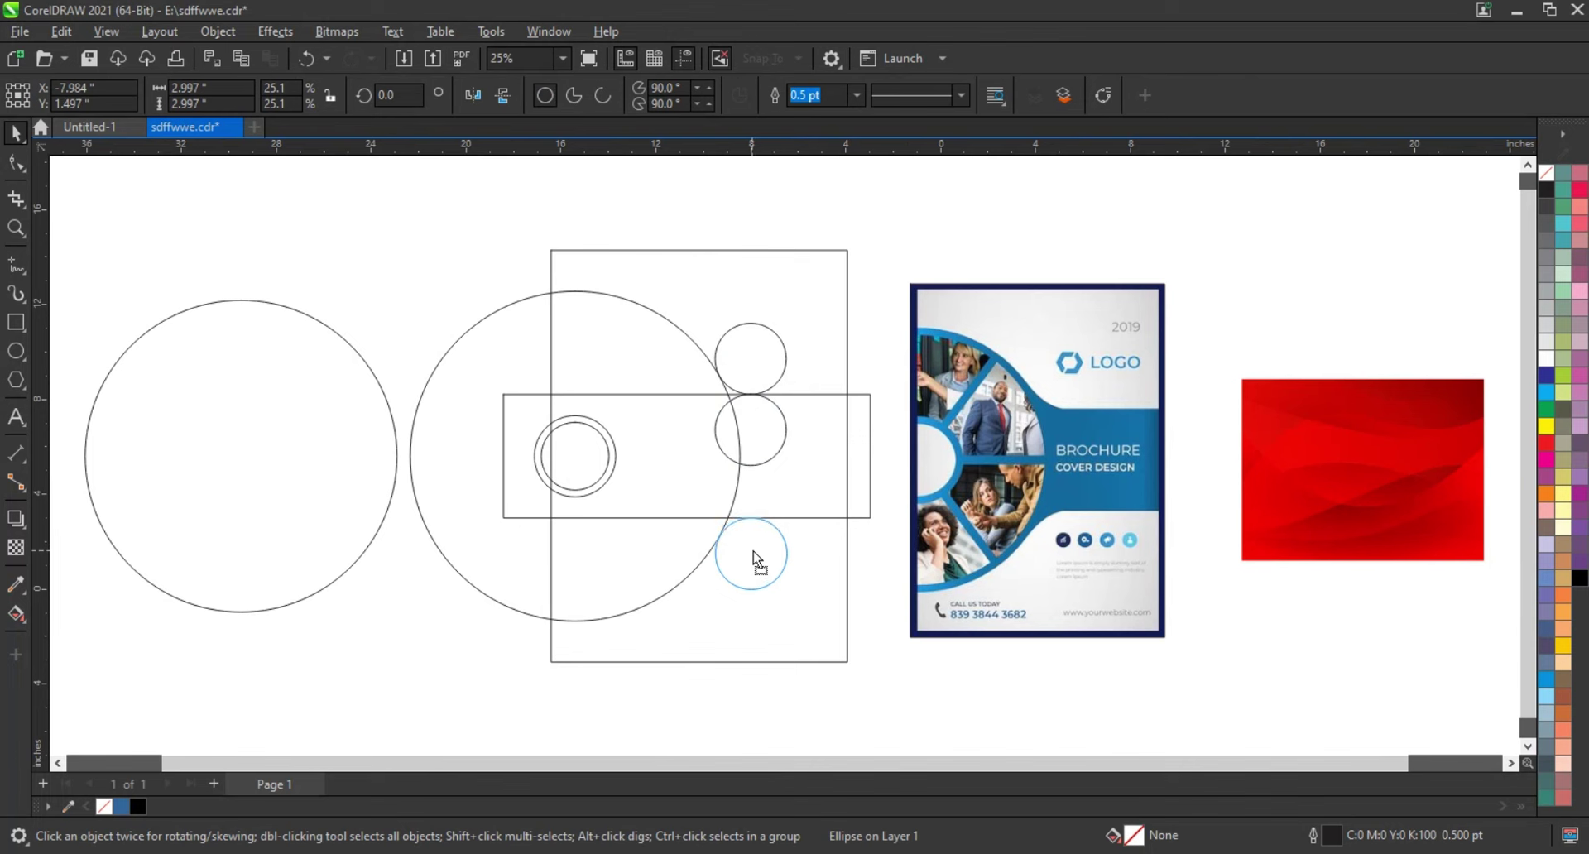
Check the construction shapes up close, then pick Smart Fill from the fill tools
key("shift+F2")
scroll(833, 381, "down", 2)
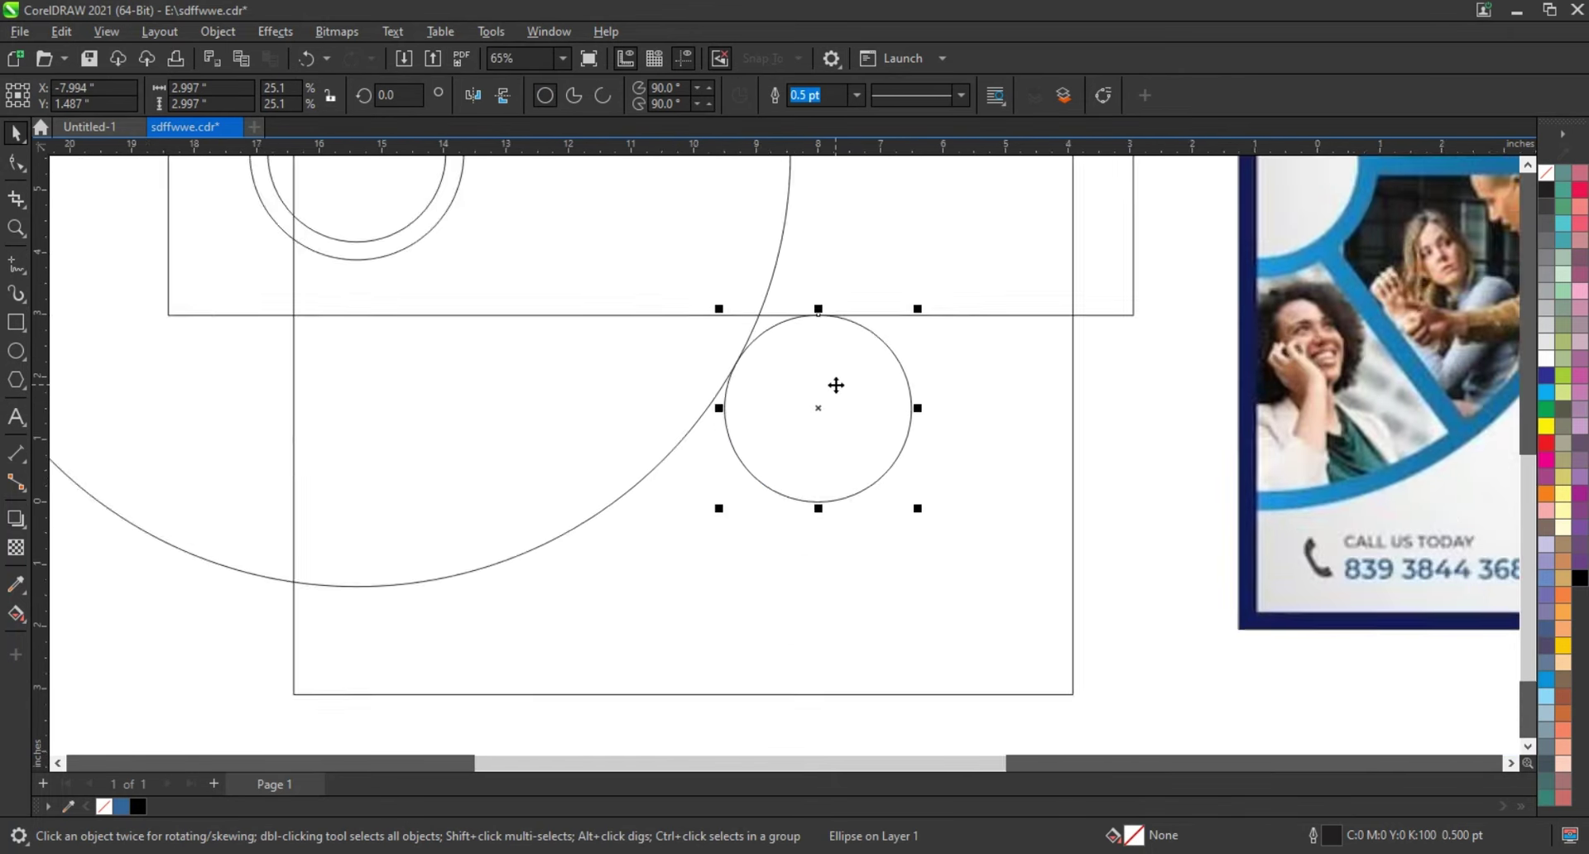
scroll(834, 383, "down", 1)
scroll(833, 331, "down", 2)
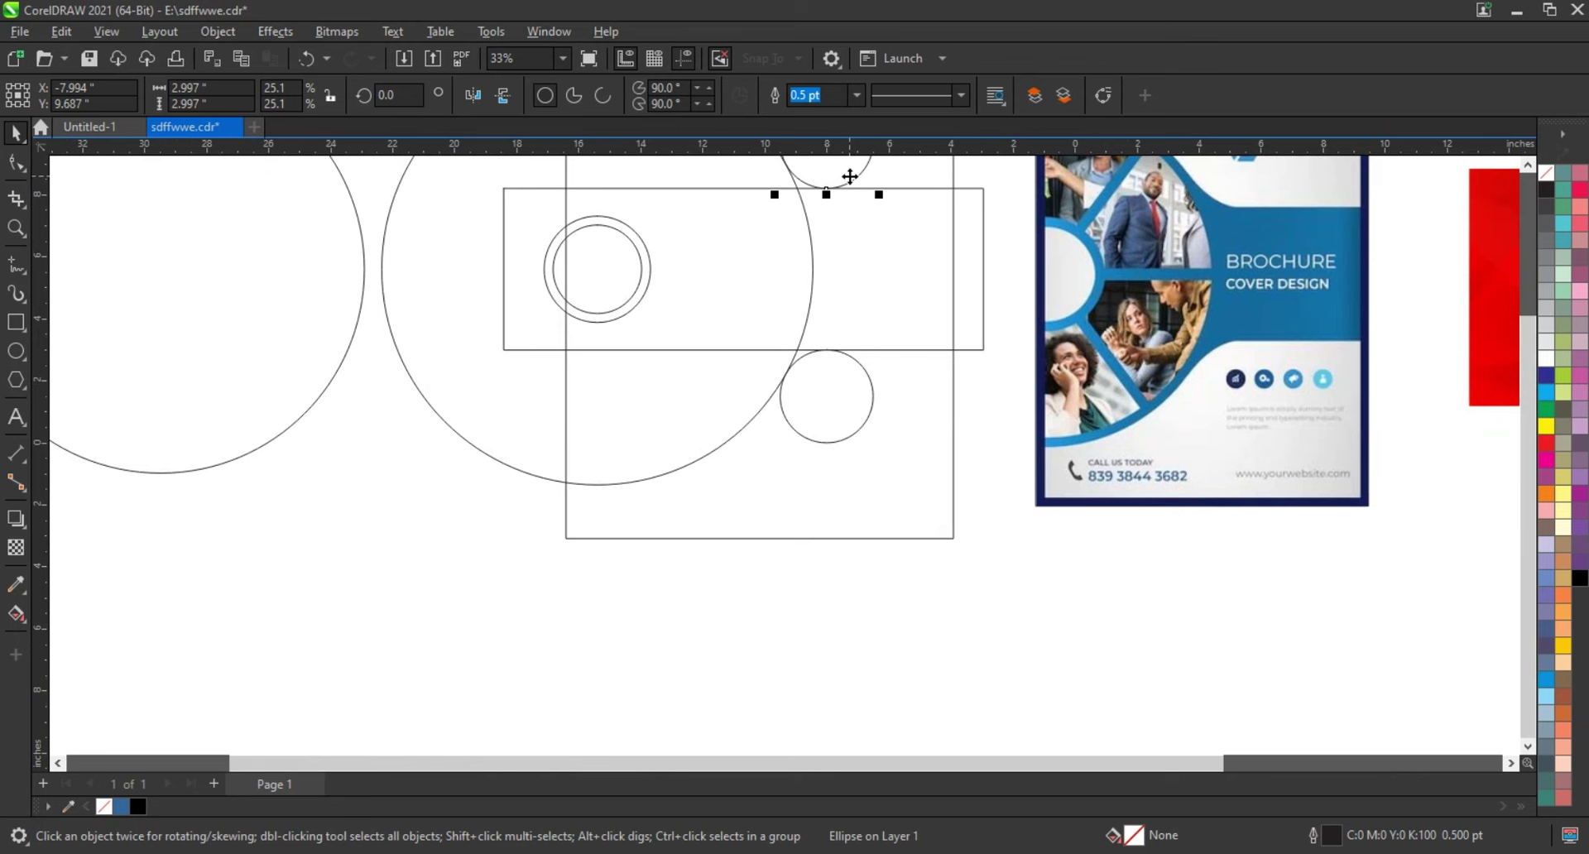
scroll(620, 509, "down", 1)
left_click_drag(504, 211, 1125, 596)
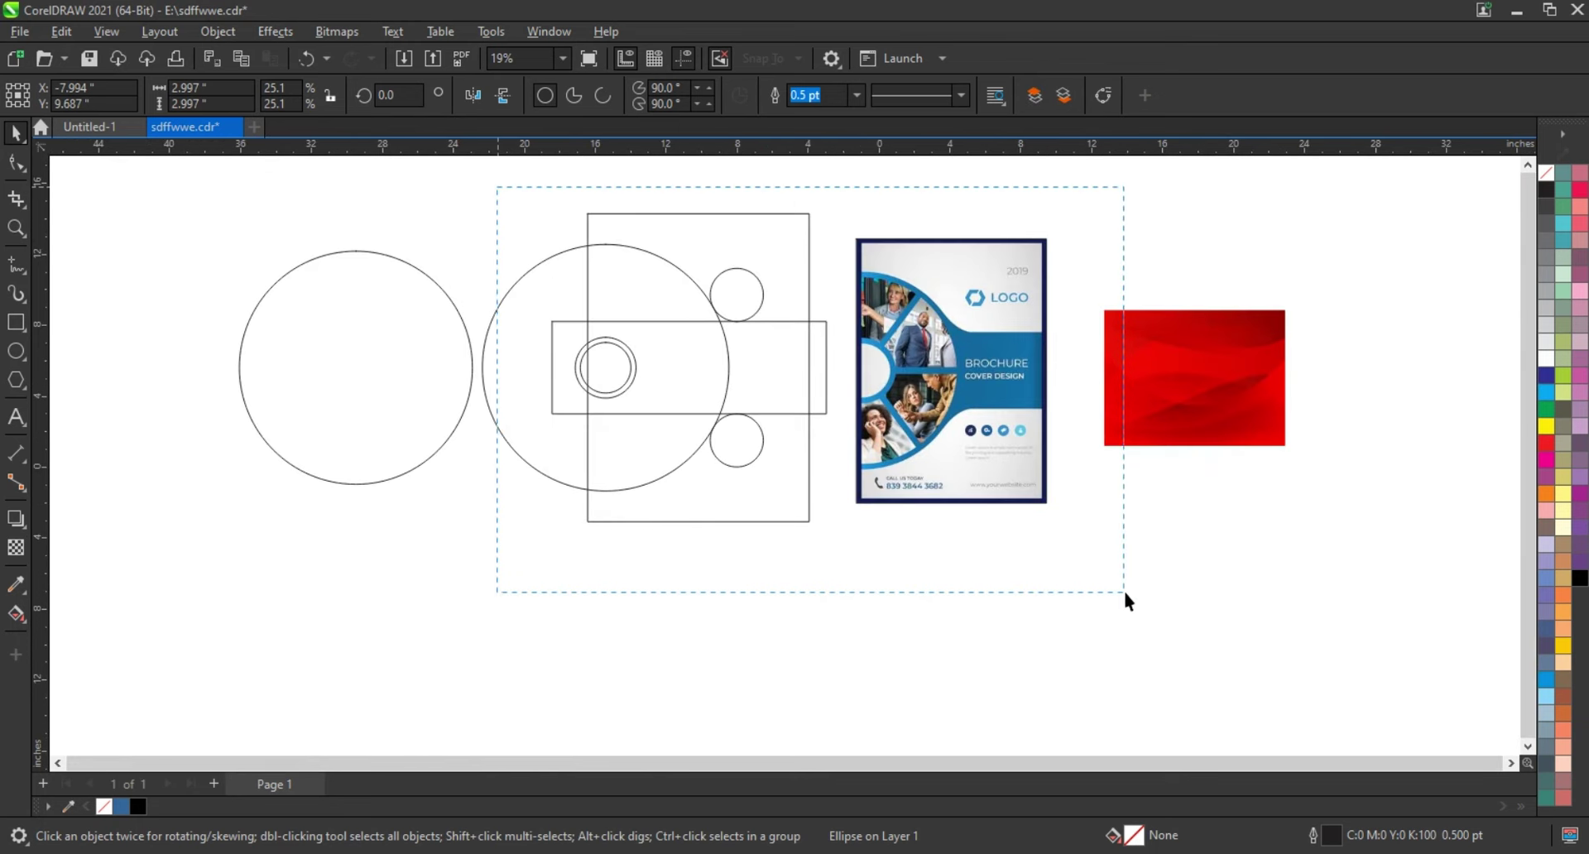
scroll(815, 262, "up", 1)
left_click(50, 629)
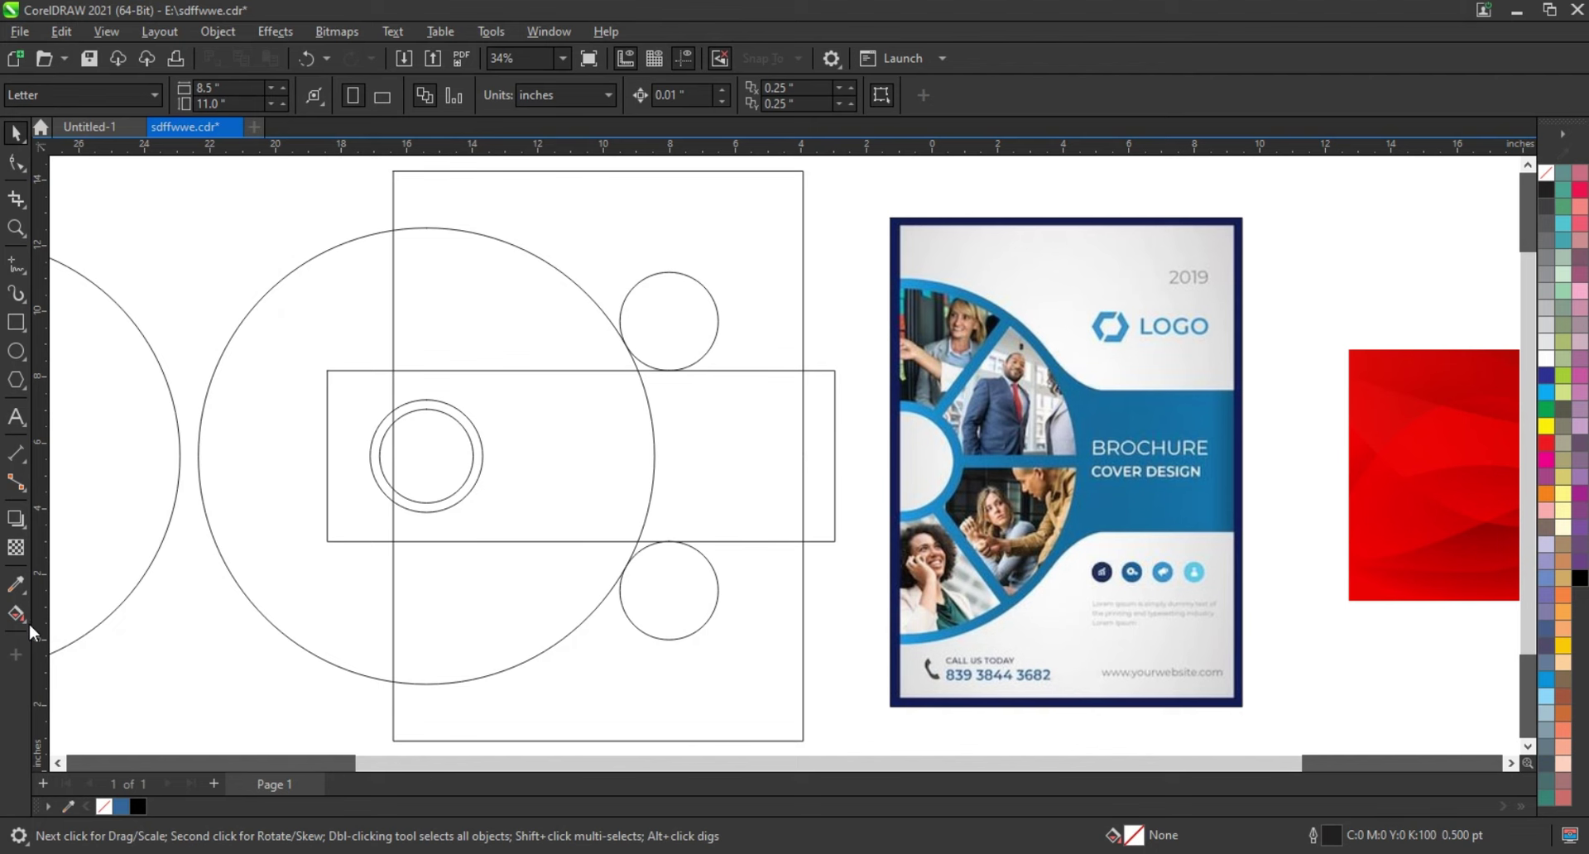
left_click(25, 623)
left_click(50, 642)
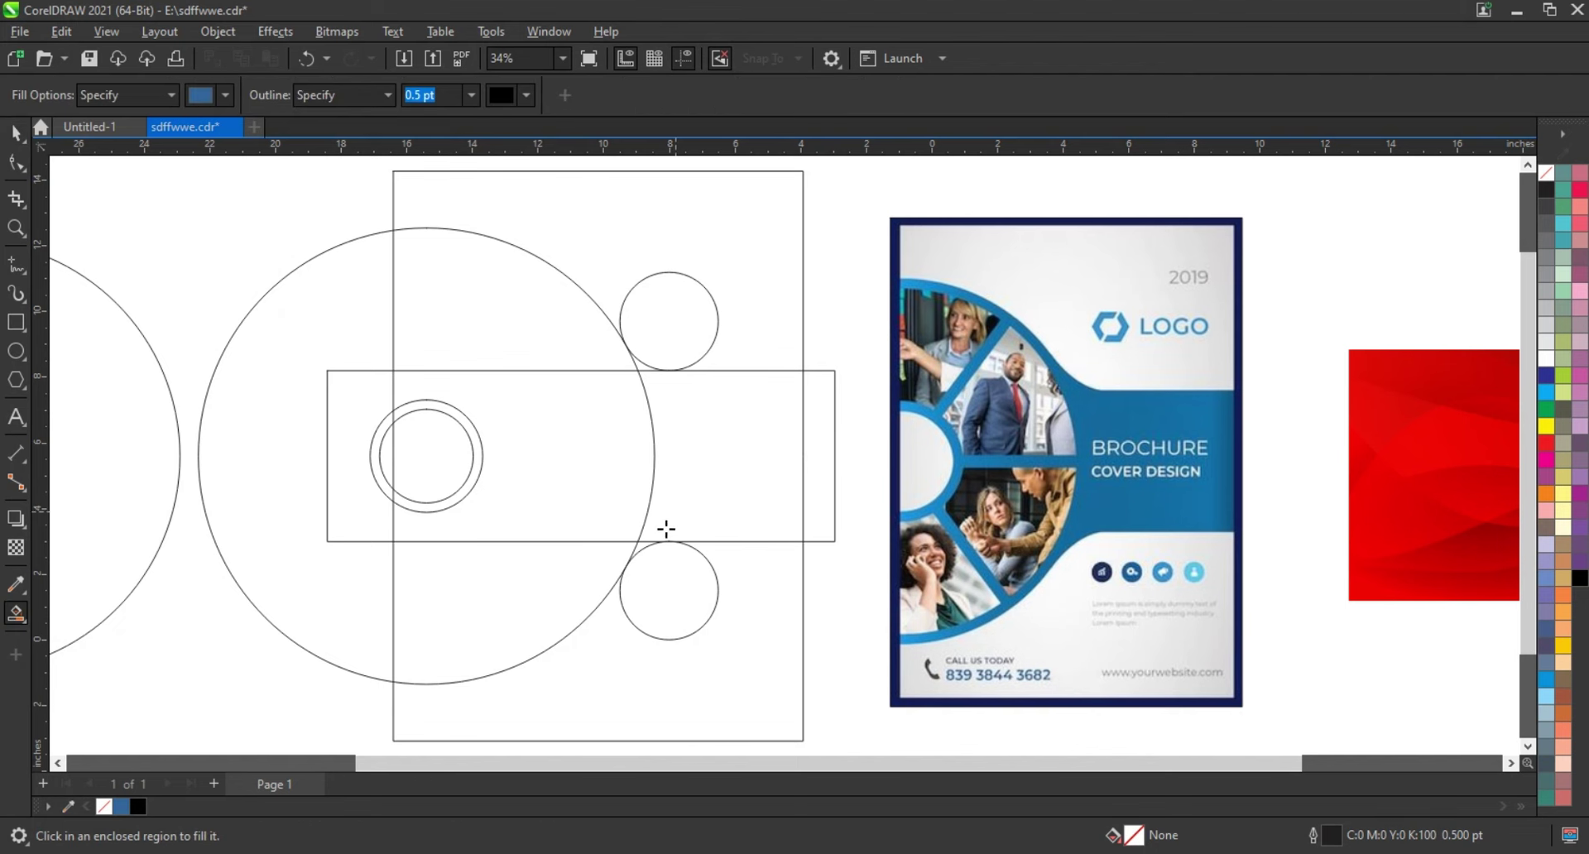
Smart Fill the band area right of the big circle and the gaps beside both small circles
left_click(641, 545)
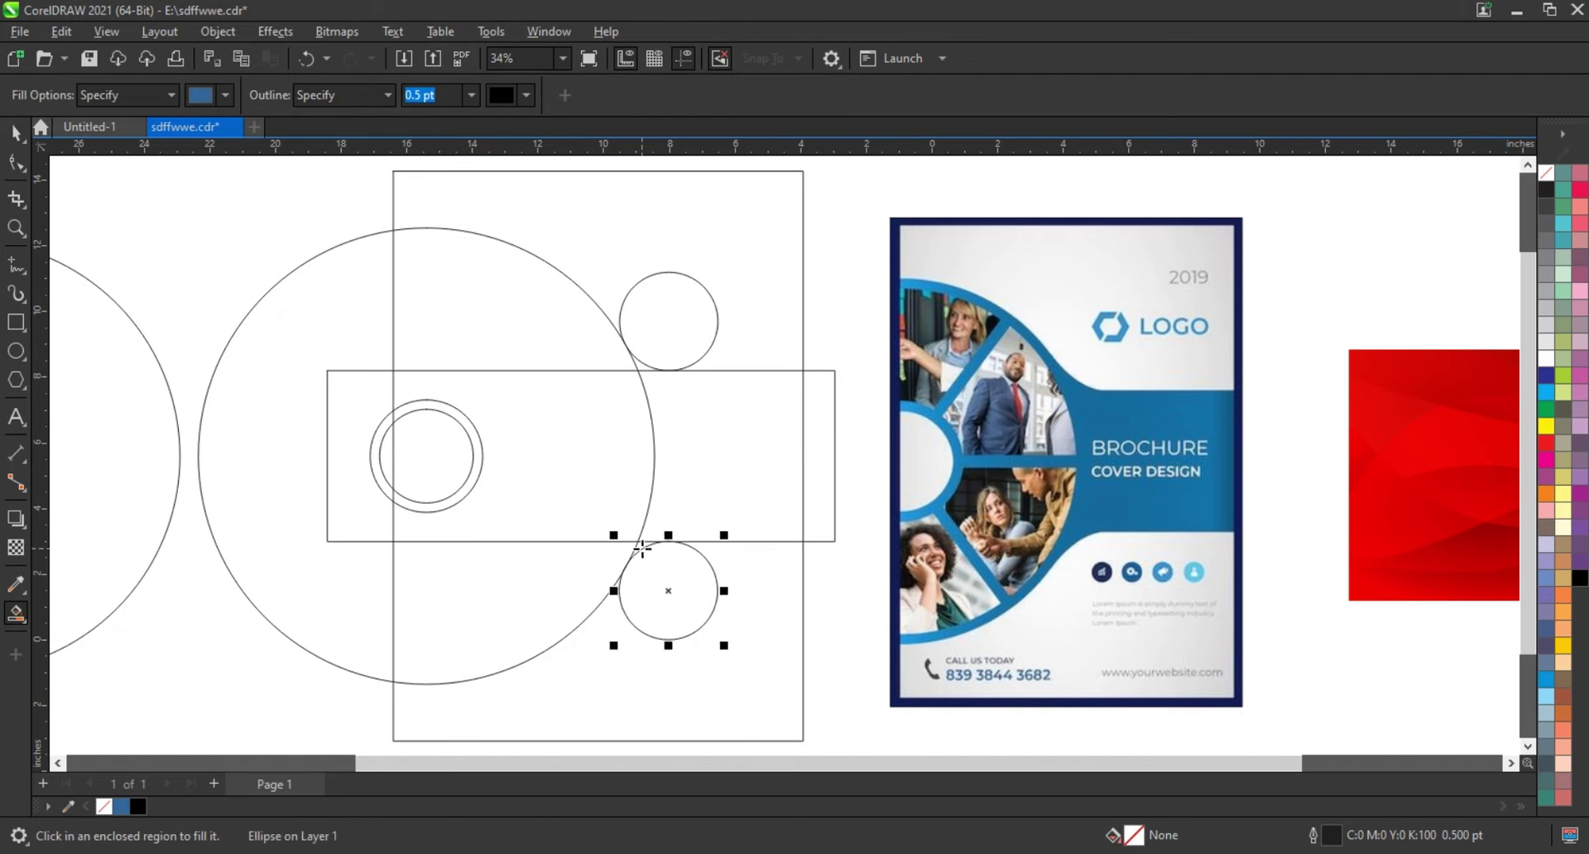
left_click(641, 369)
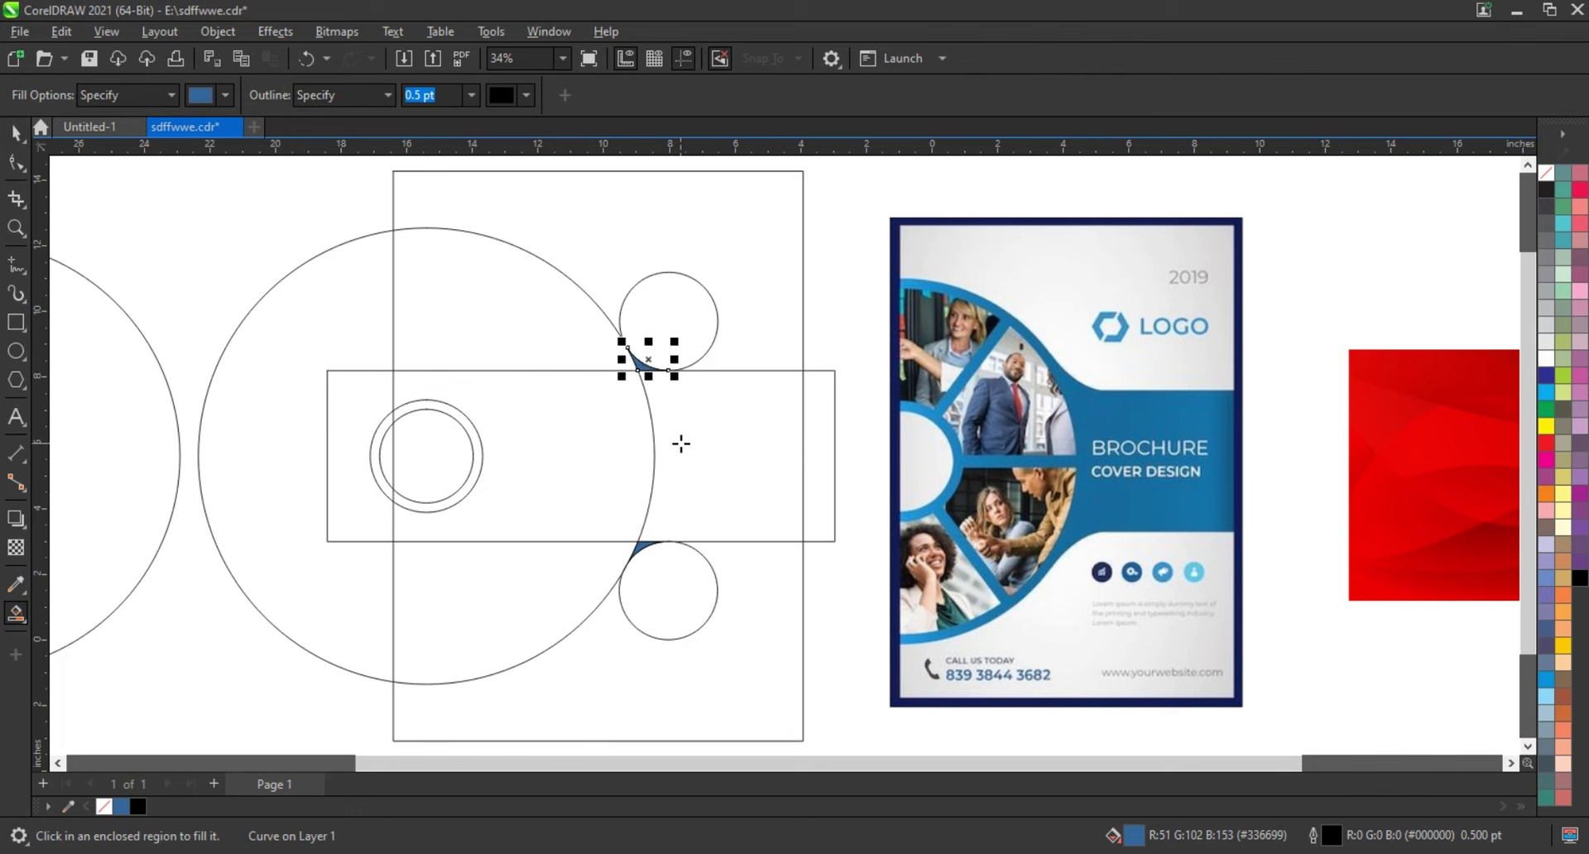
left_click(680, 443)
left_click(15, 133)
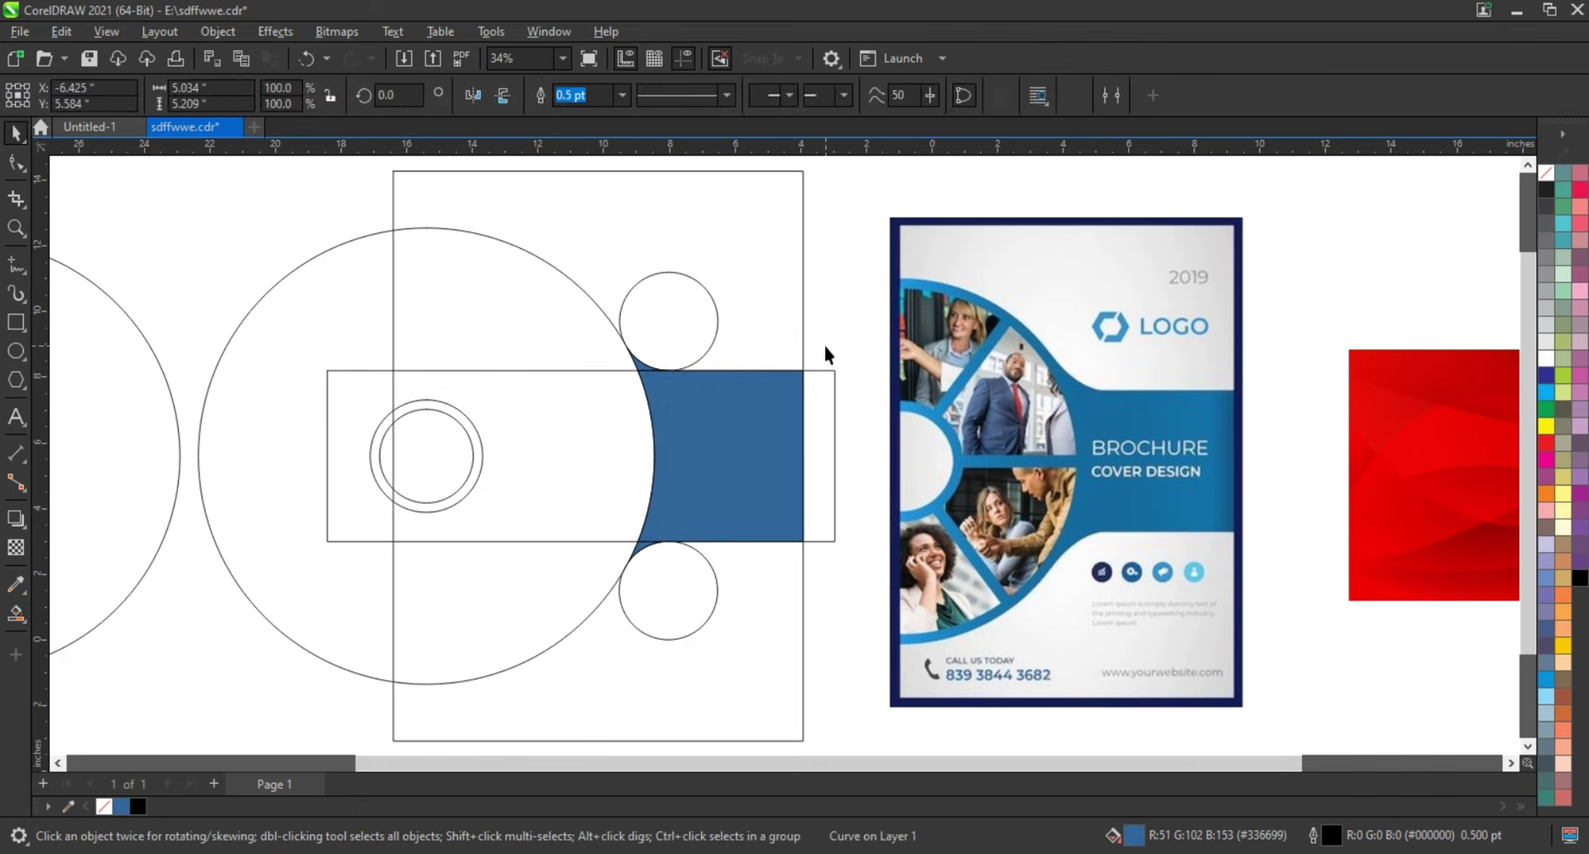
left_click_drag(826, 336, 617, 536)
left_click_drag(556, 582, 554, 577)
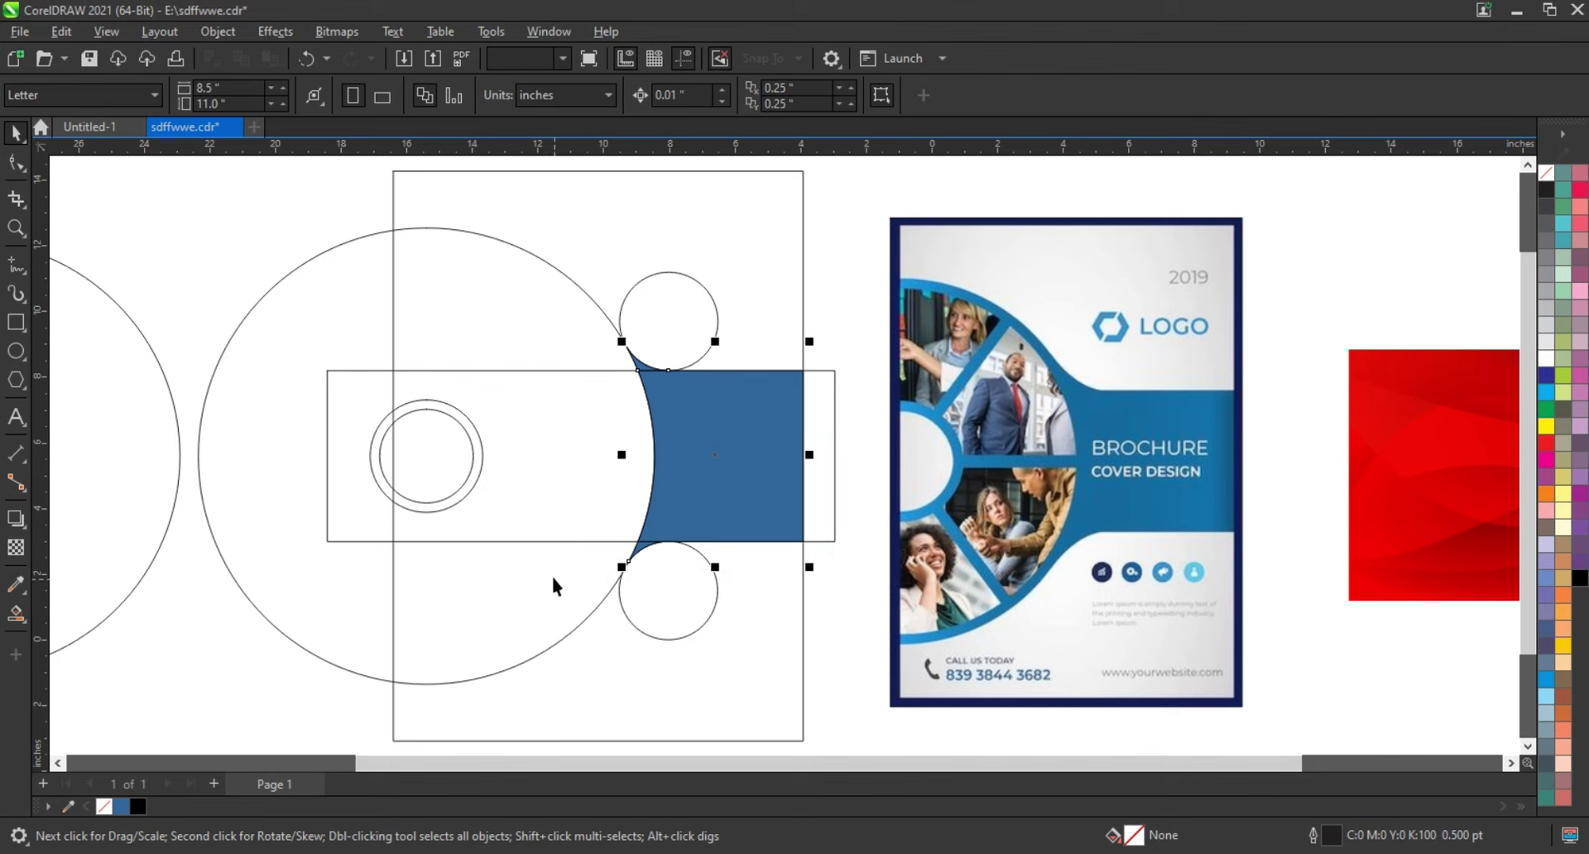
left_click(831, 285)
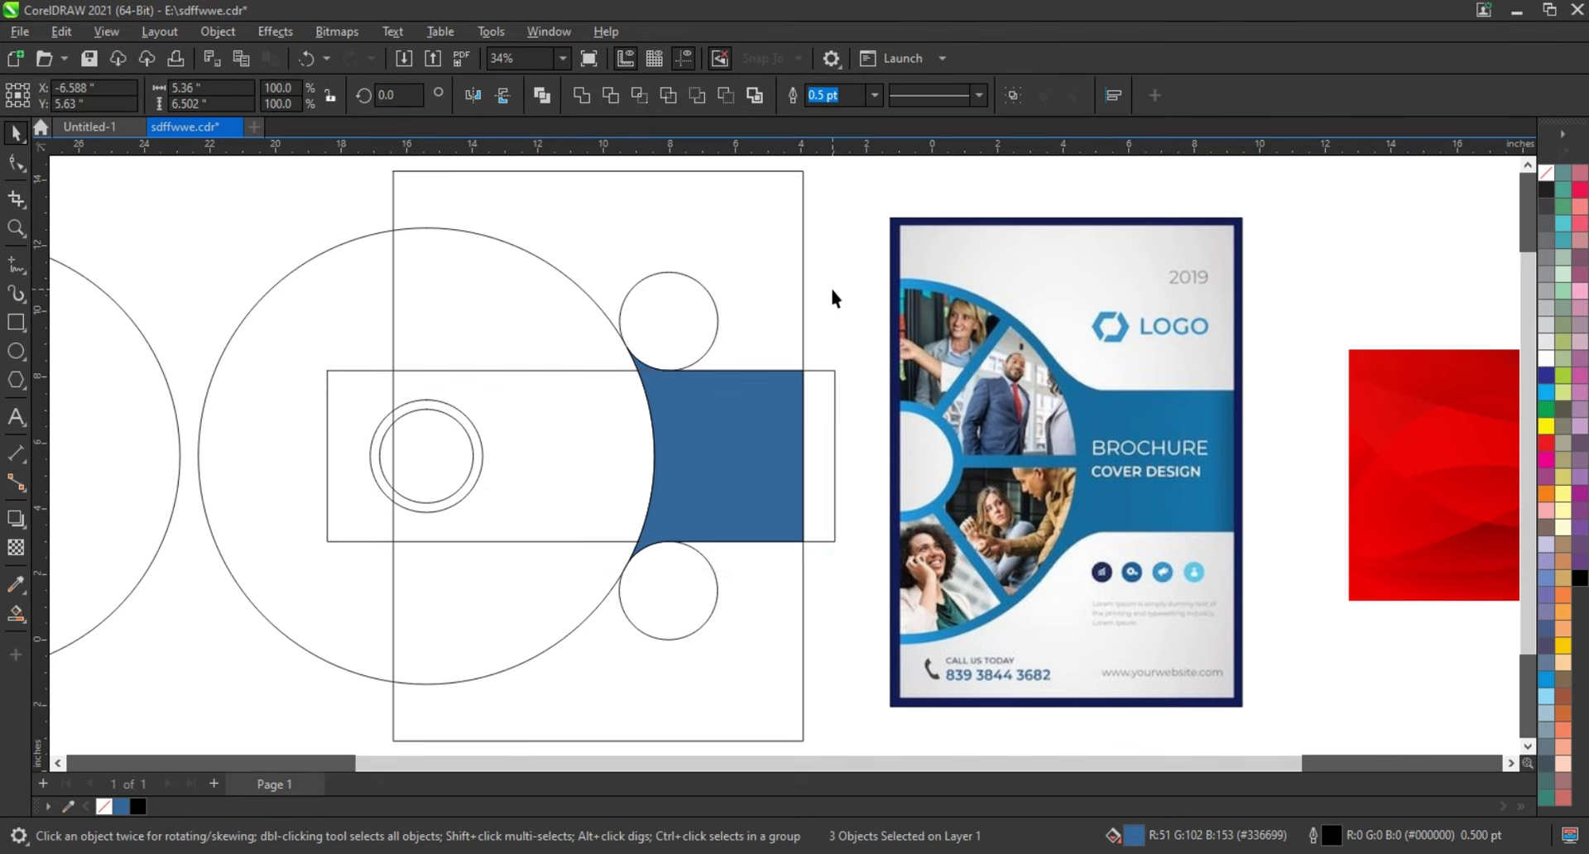
Smart Fill the big circle's top, middle and bottom half pieces and weld all pieces into one shape
left_click(14, 613)
left_click(582, 494)
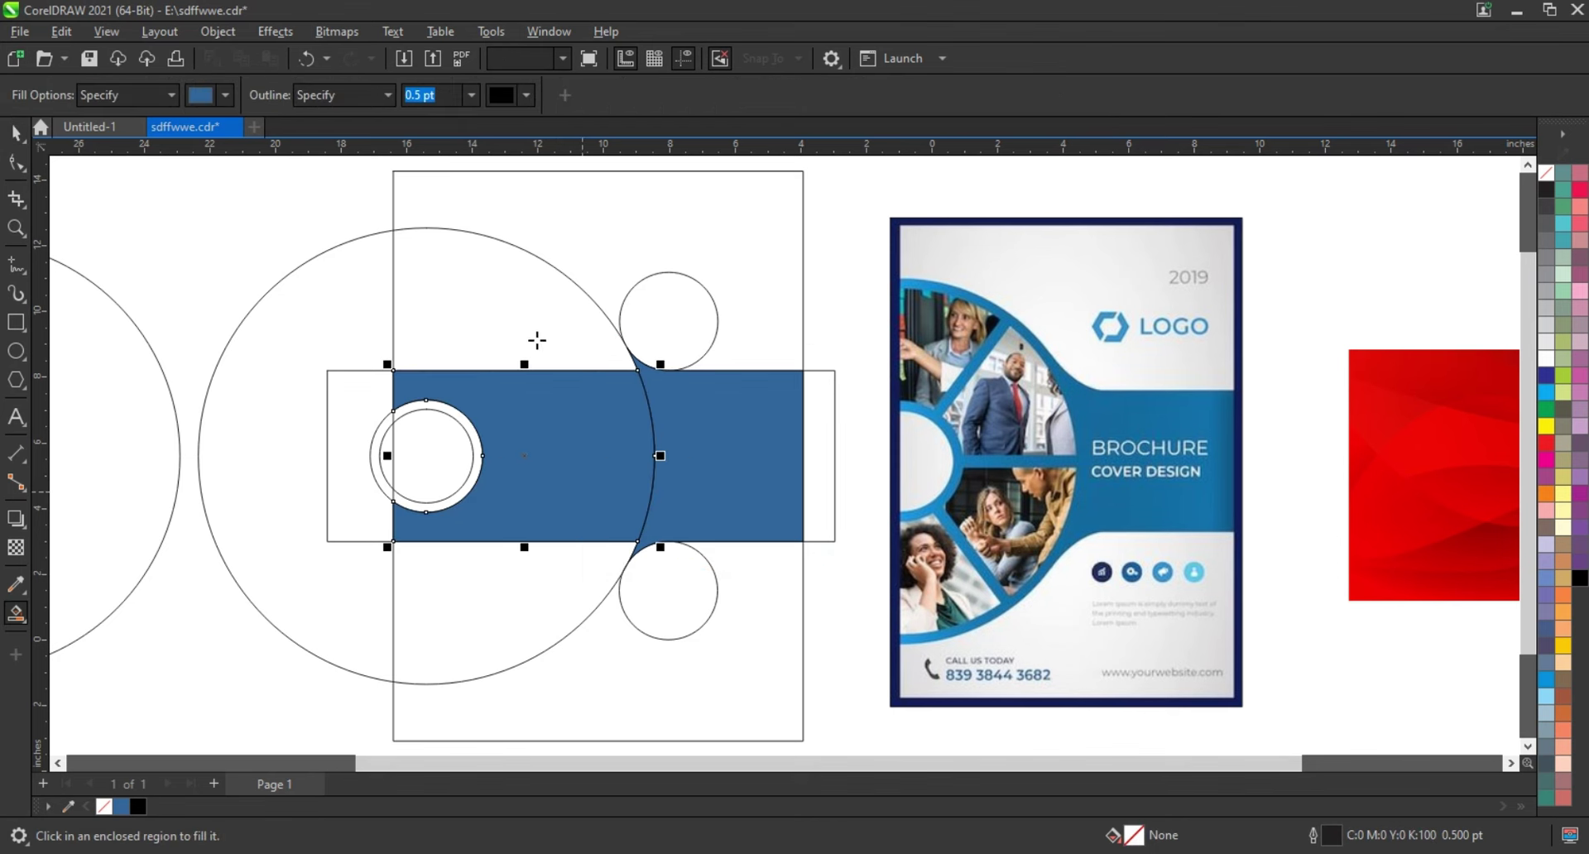
left_click(535, 340)
left_click(494, 571)
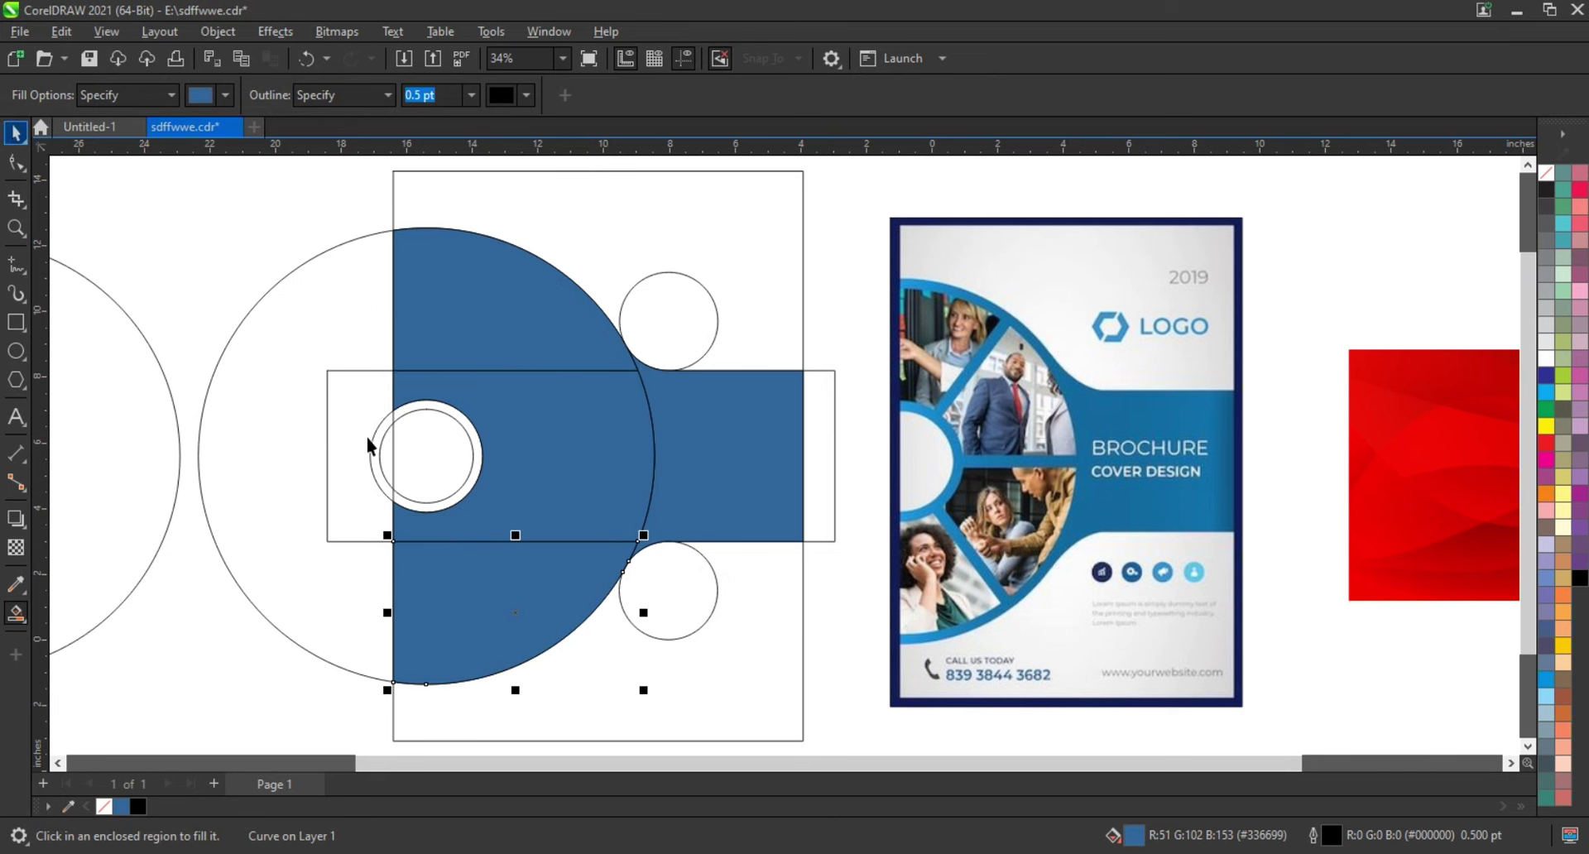
left_click(525, 364)
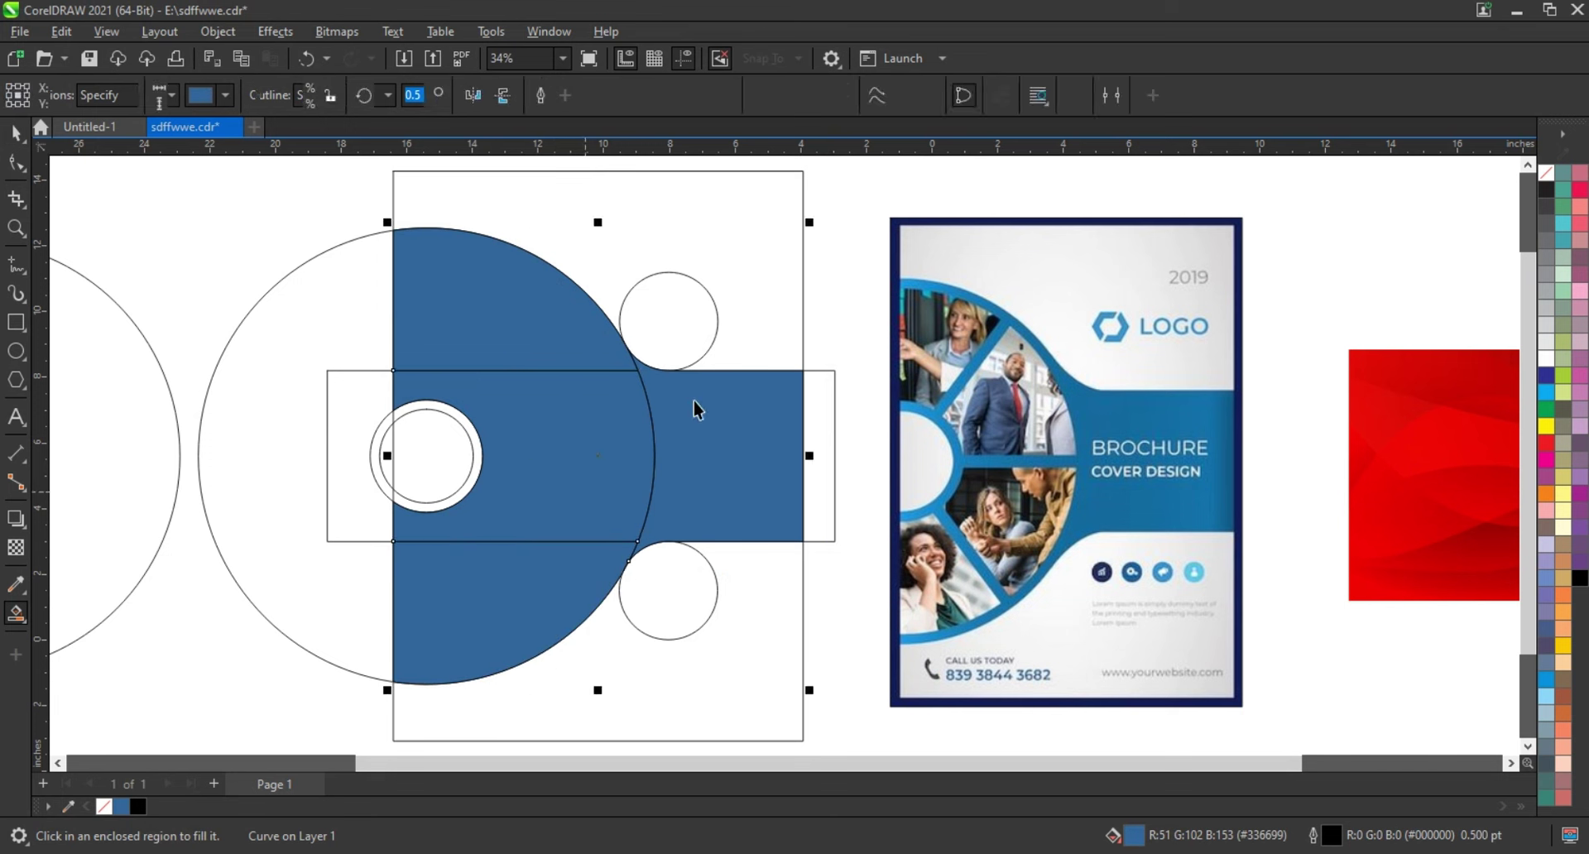
key("space")
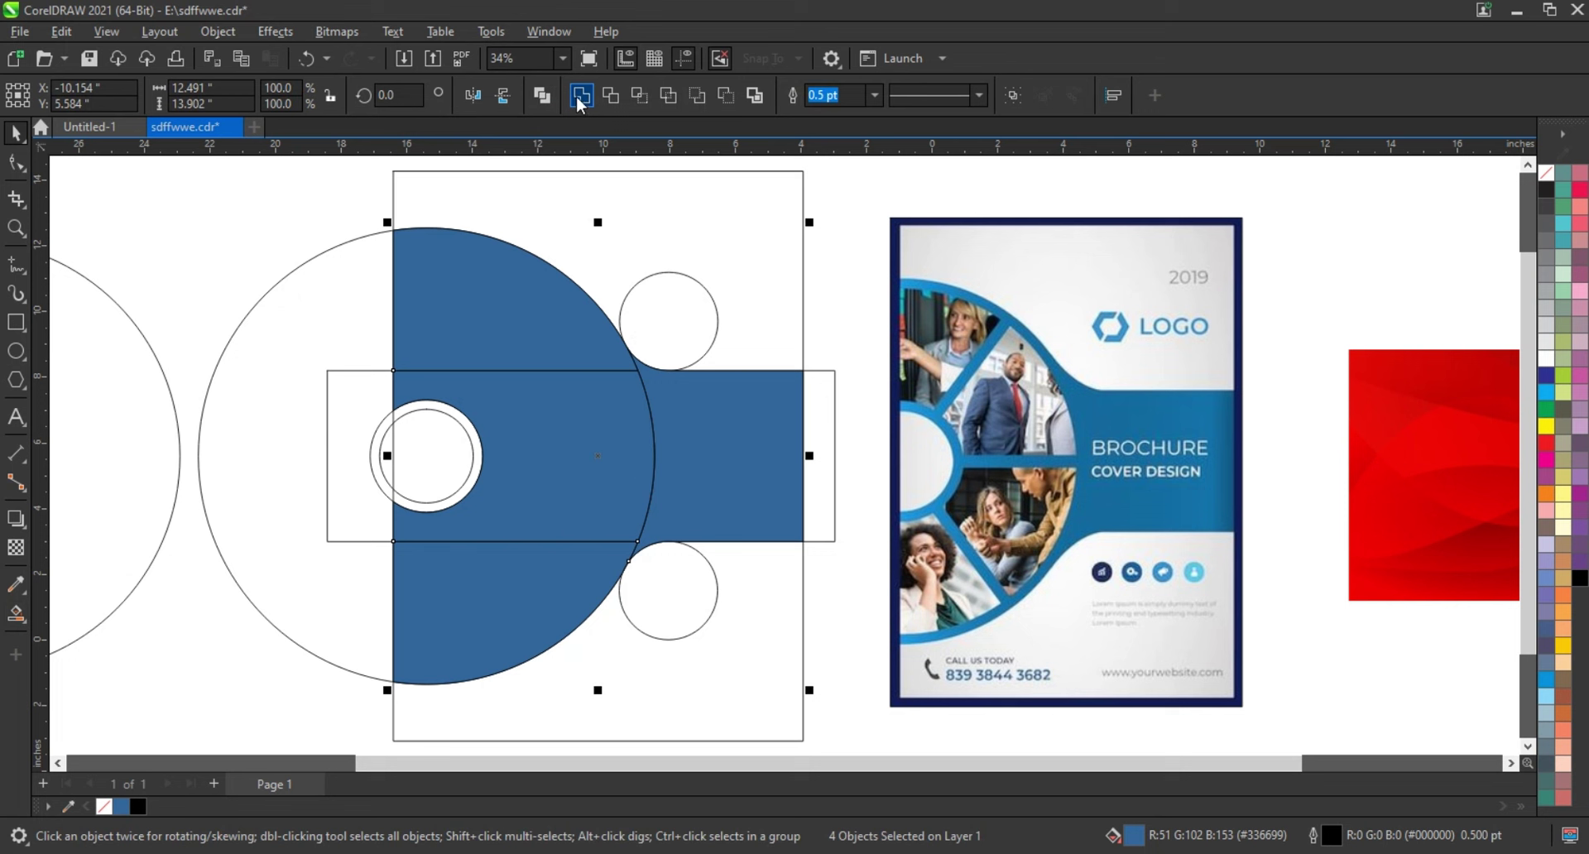
left_click(579, 99)
Delete both small circles and centre the spare large circle over the blue shape
left_click(826, 296)
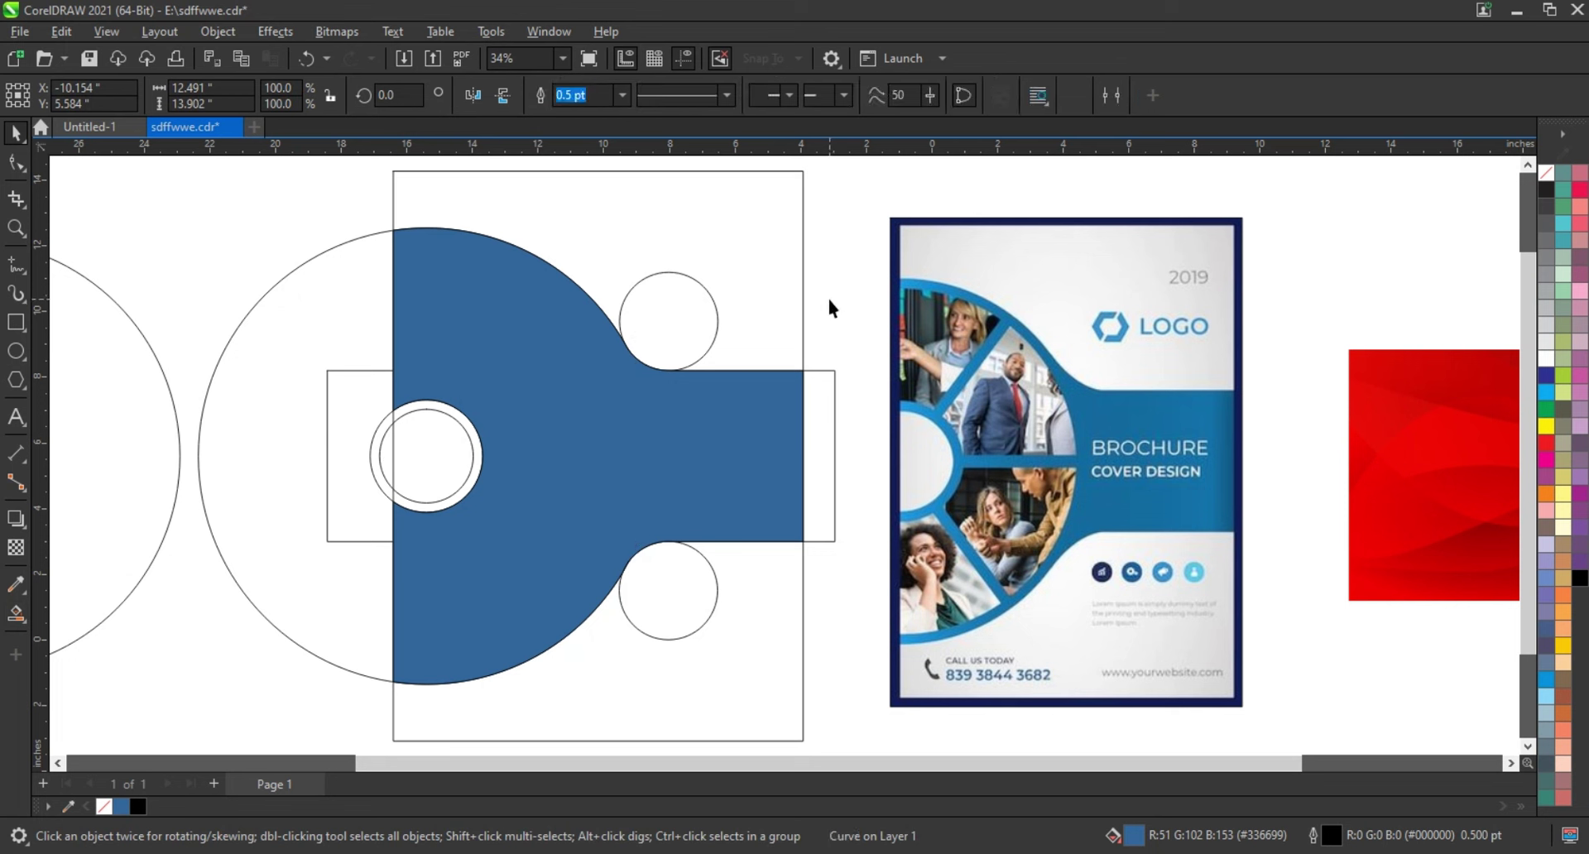
left_click(708, 596)
key("Delete")
left_click(700, 340)
key("Delete")
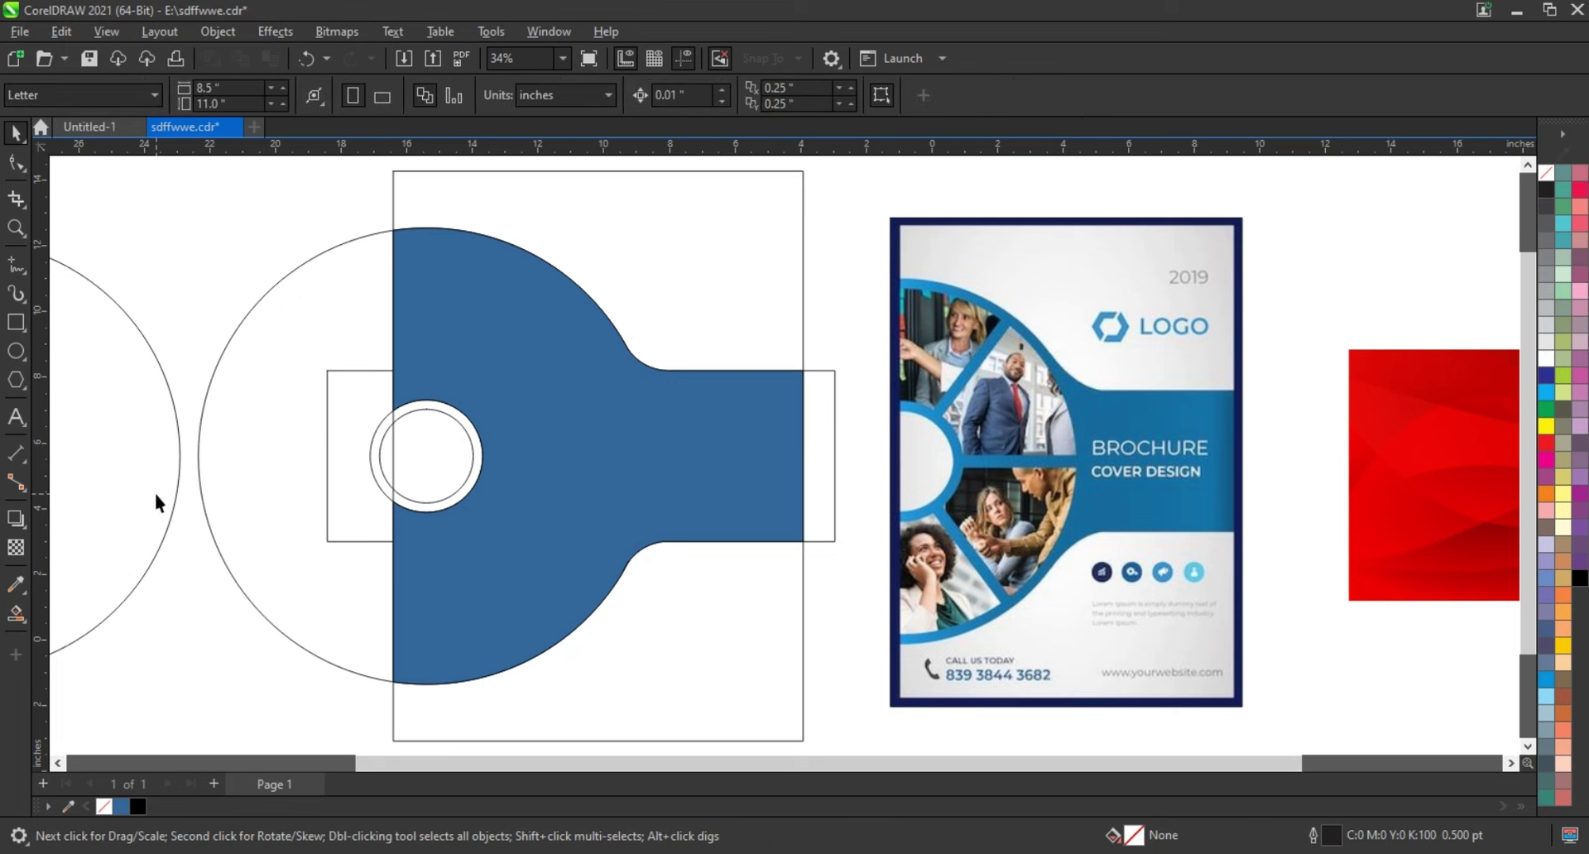
left_click_drag(157, 495, 535, 501)
Bring the circle in front and PowerClip the red wave image into the blue shape
left_click(348, 250, "shift")
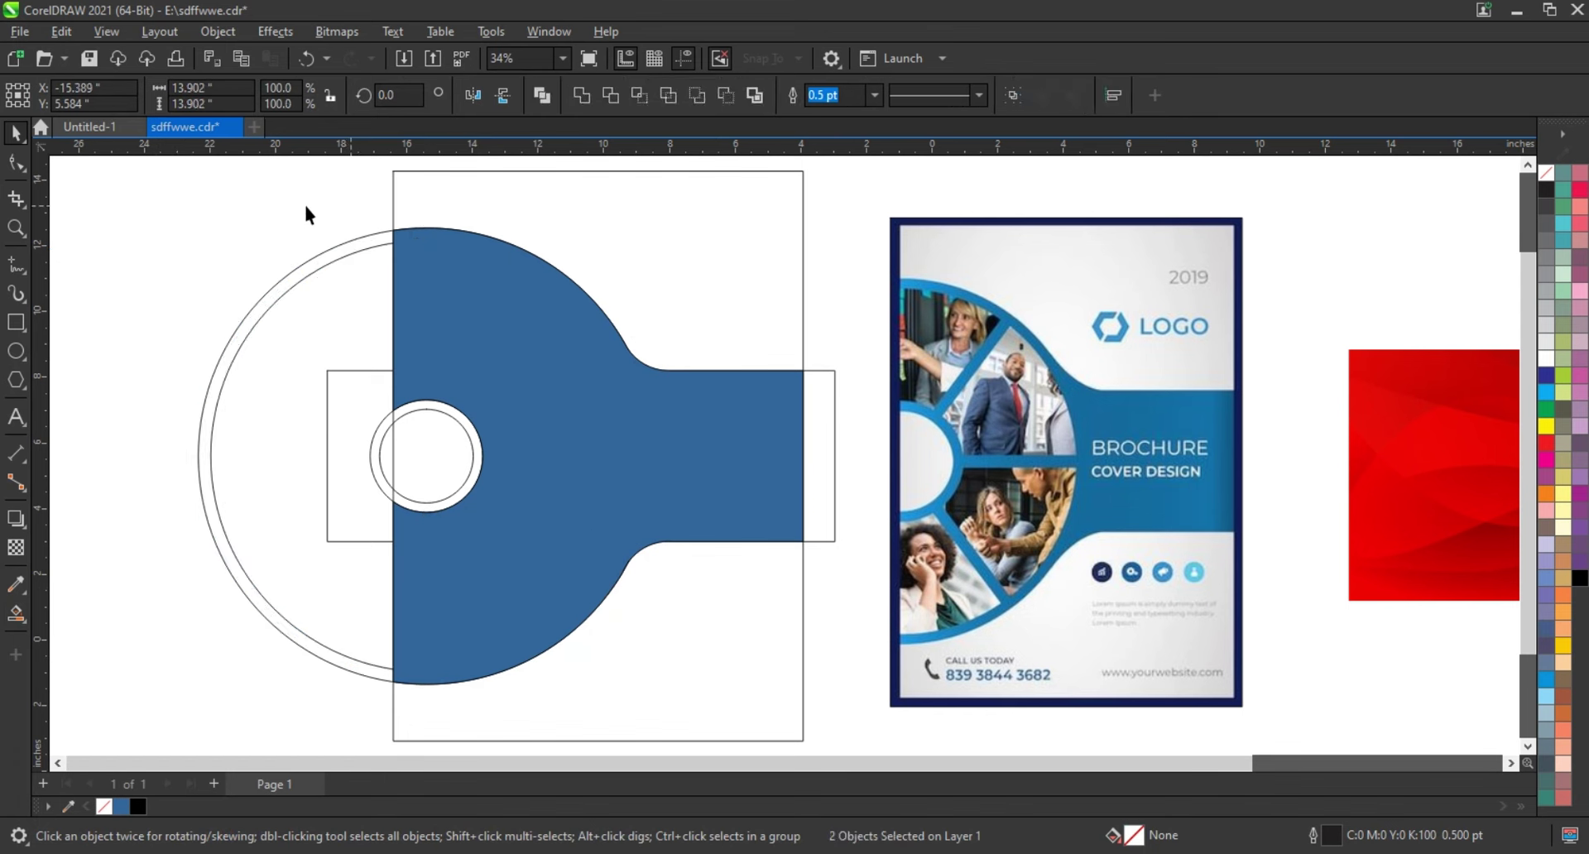
left_click(338, 261)
key("shift+Page_Up")
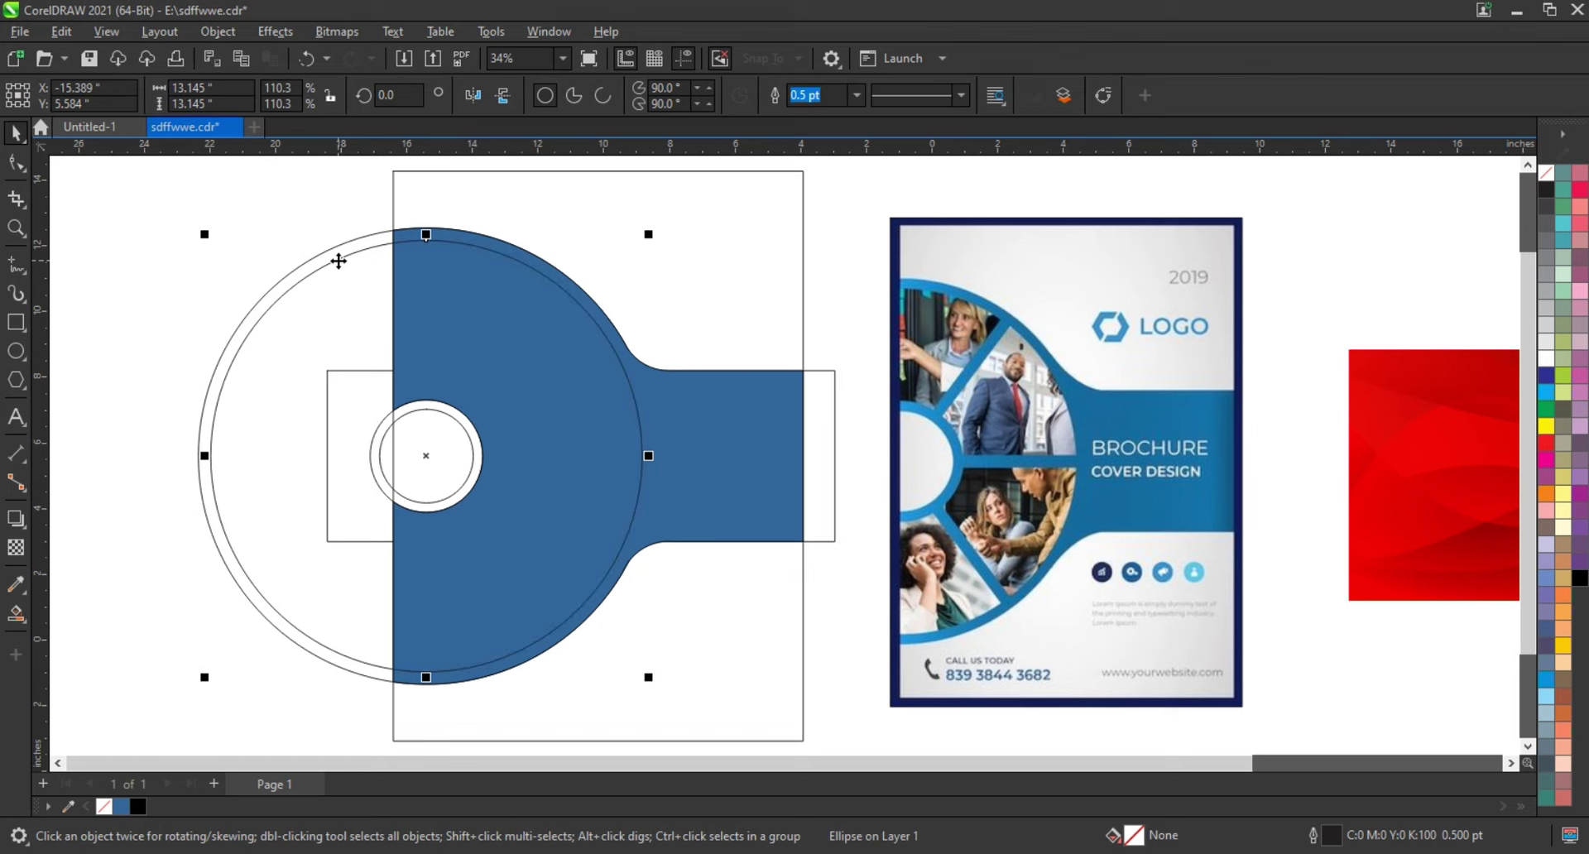
left_click(207, 257)
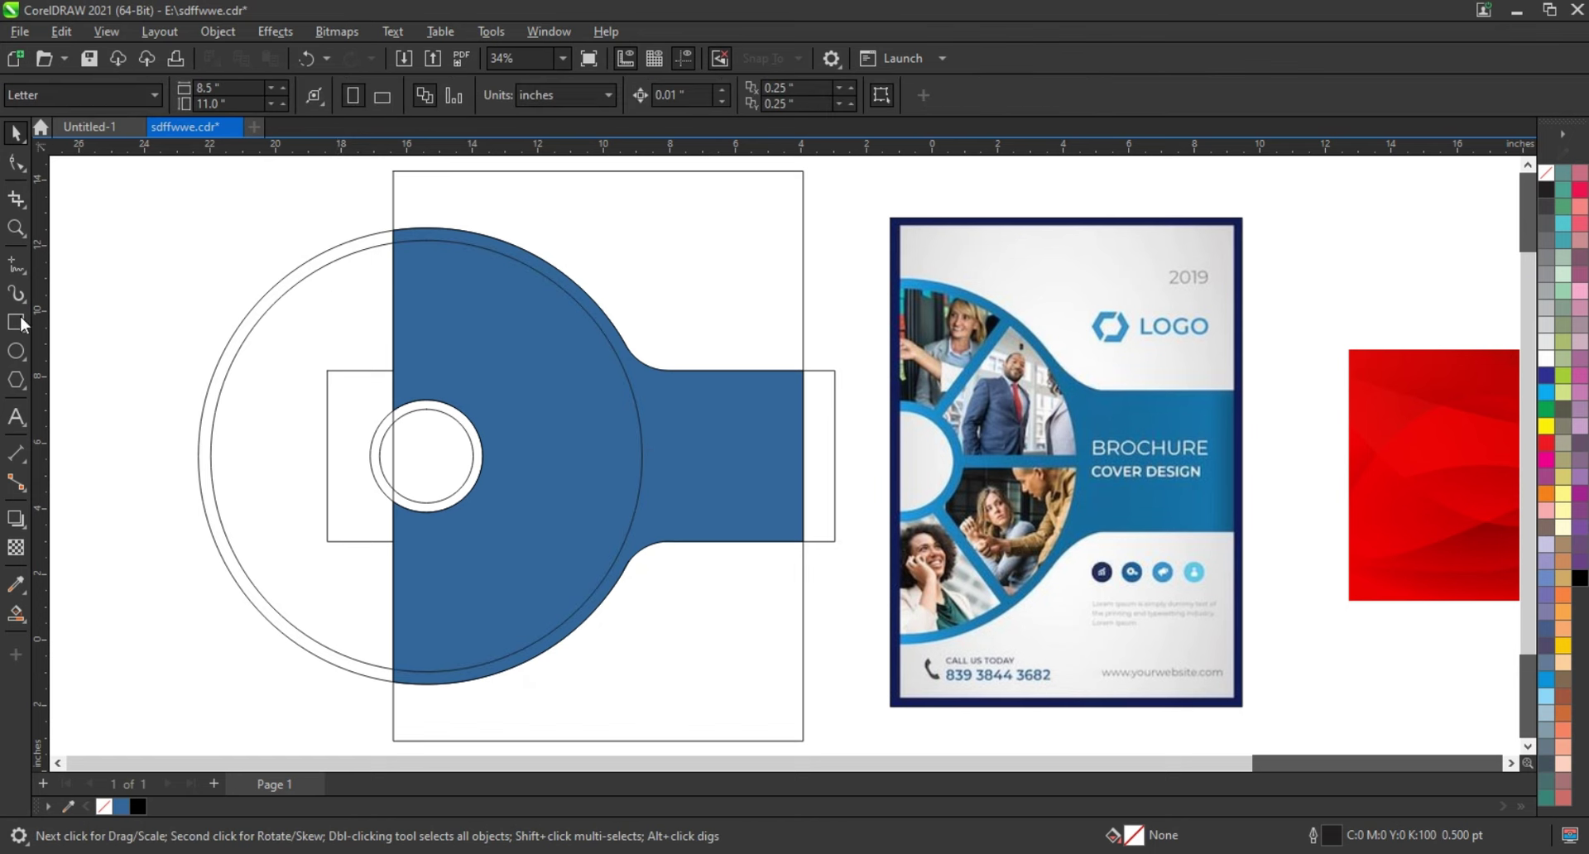
right_click(1205, 269)
left_click(1277, 546)
In Edit PowerClip, scale the red image to 183.9% and mirror it horizontally
left_click(774, 455)
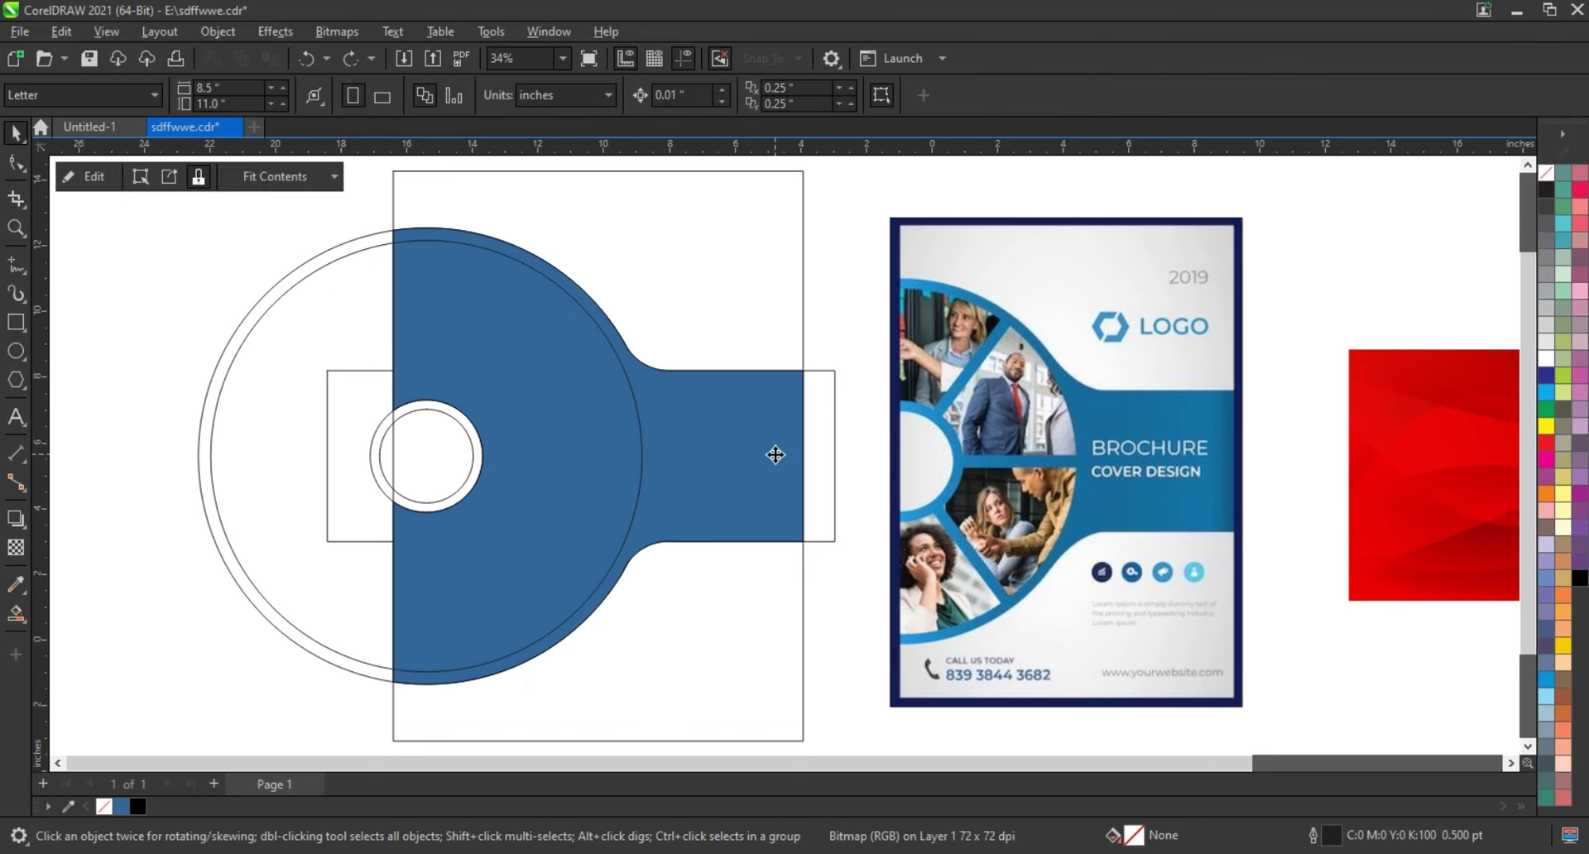
right_click(774, 455)
left_click(830, 266)
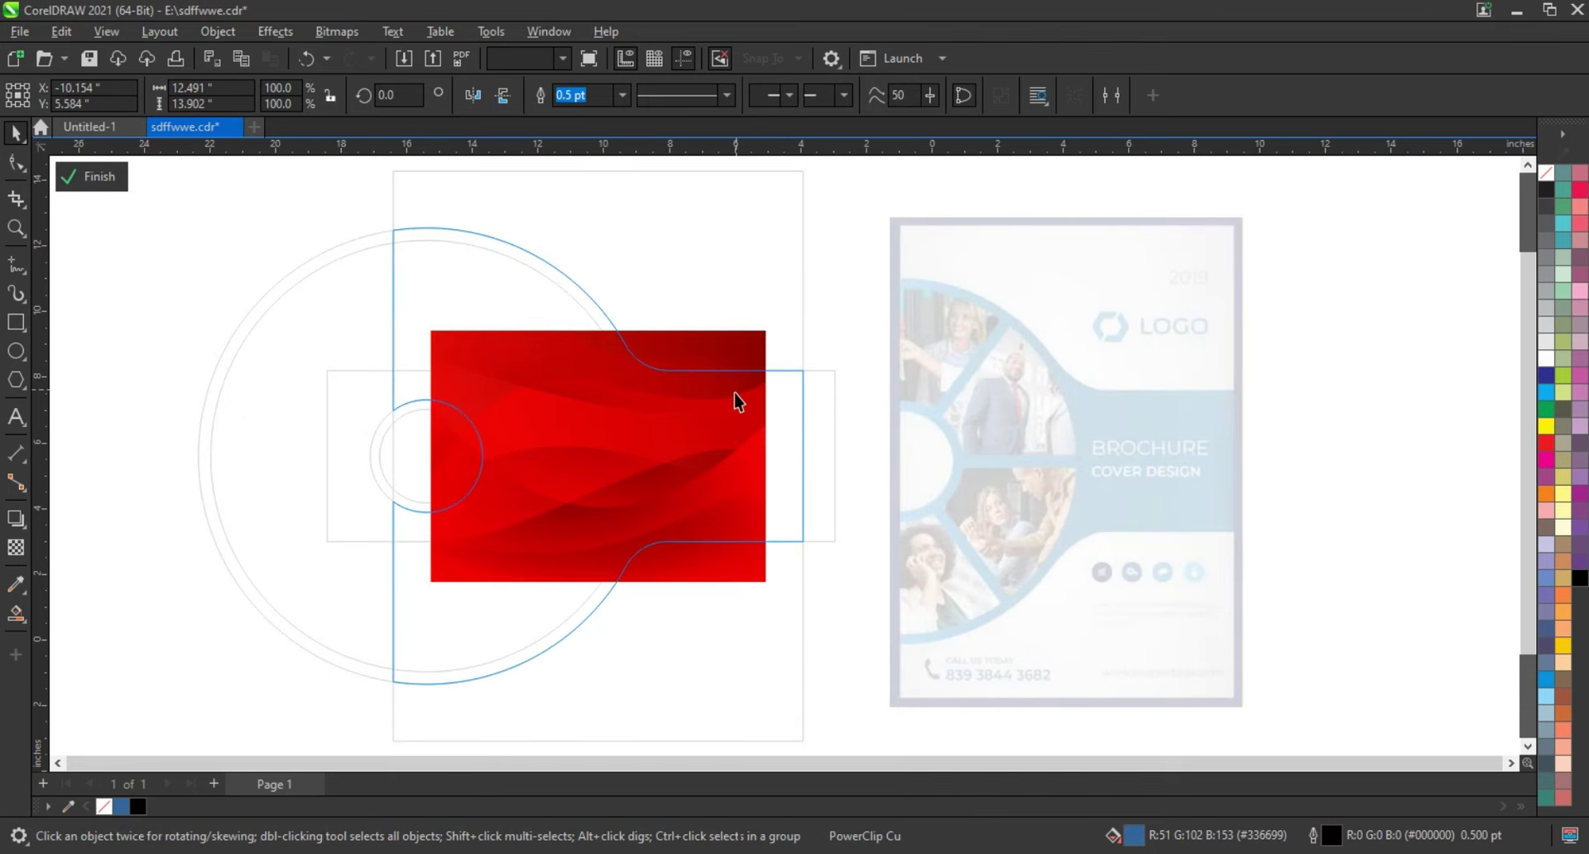
left_click(739, 403)
left_click_drag(767, 331, 899, 195)
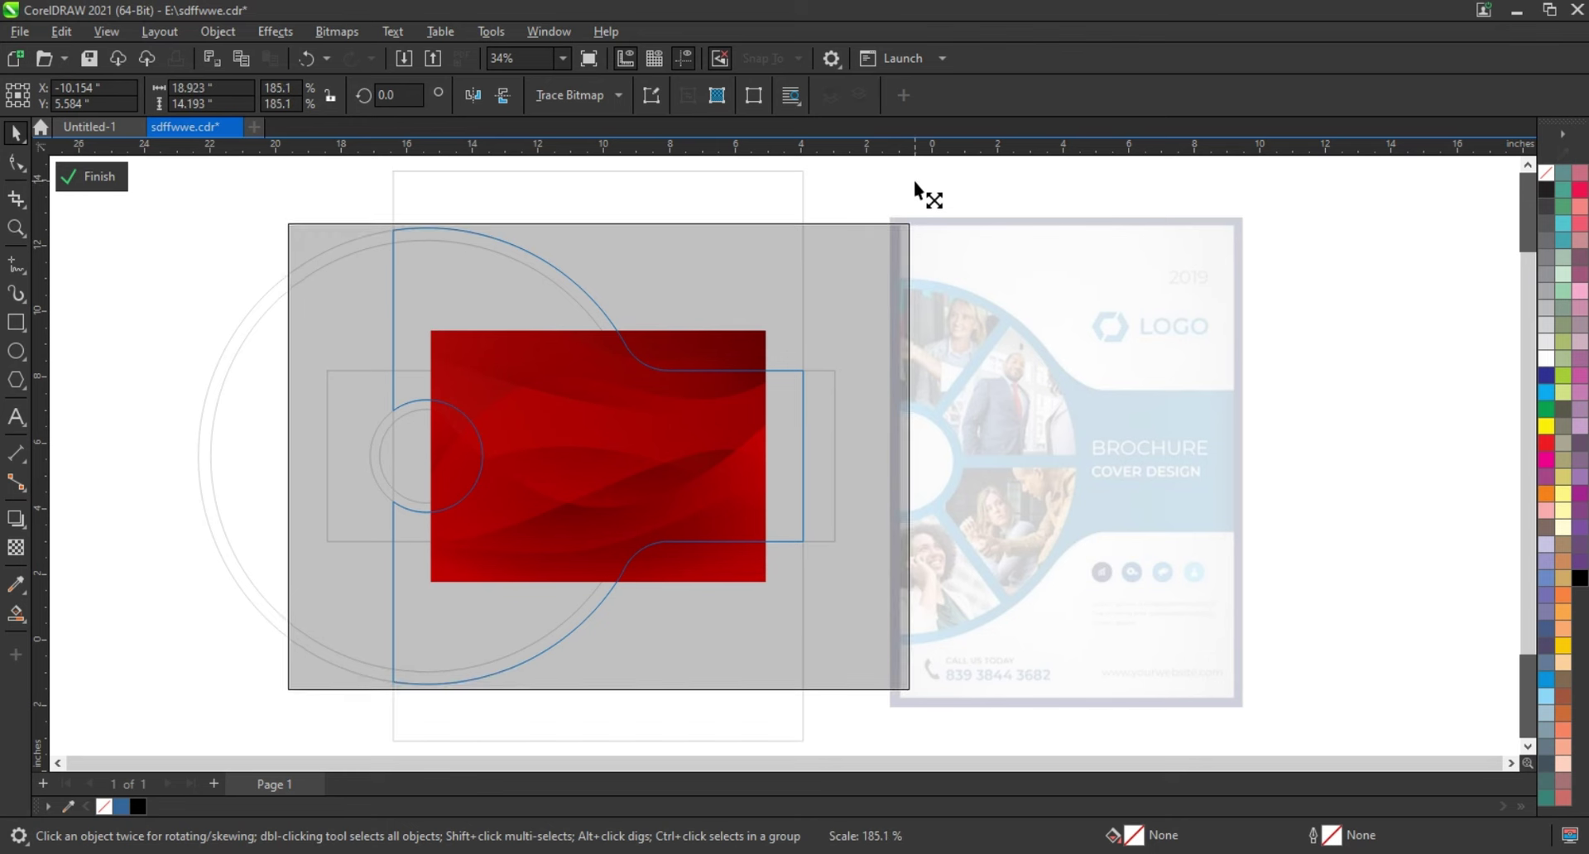
left_click_drag(899, 191, 913, 185)
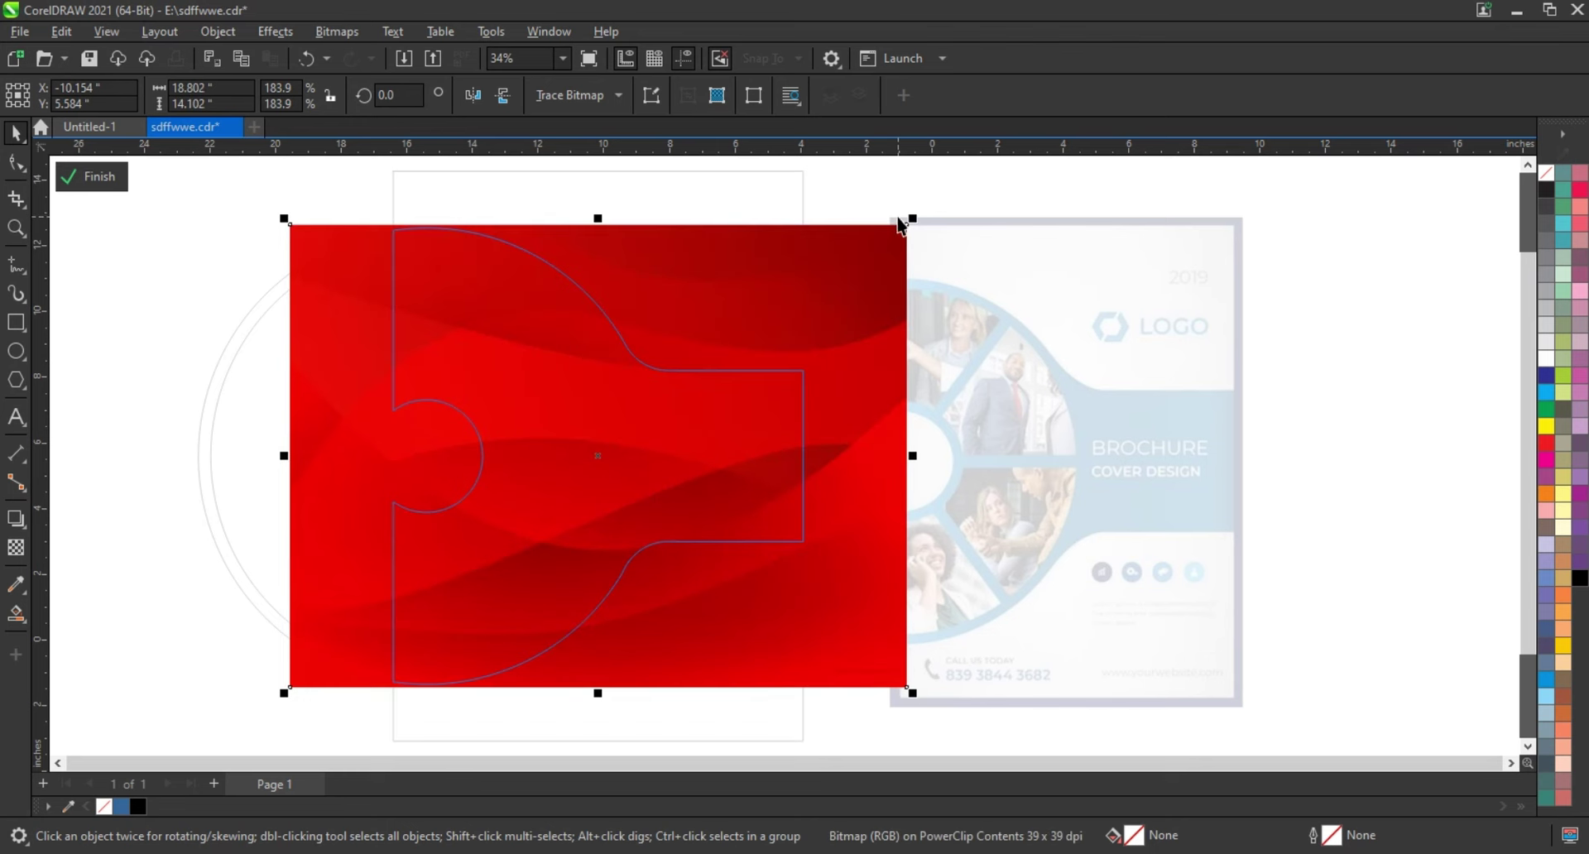
left_click(473, 94)
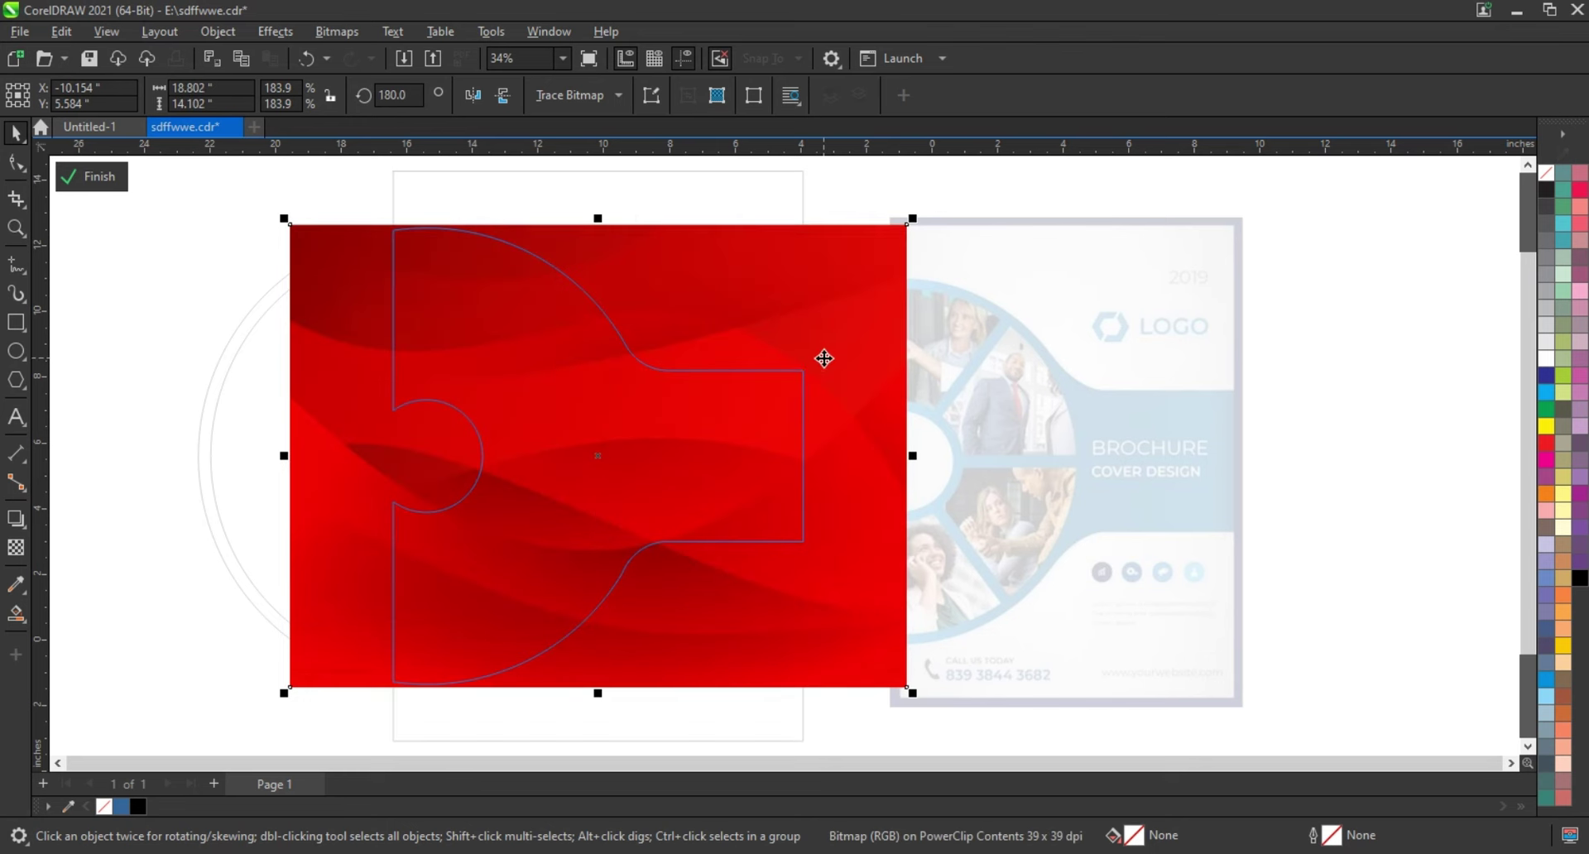
left_click(859, 352)
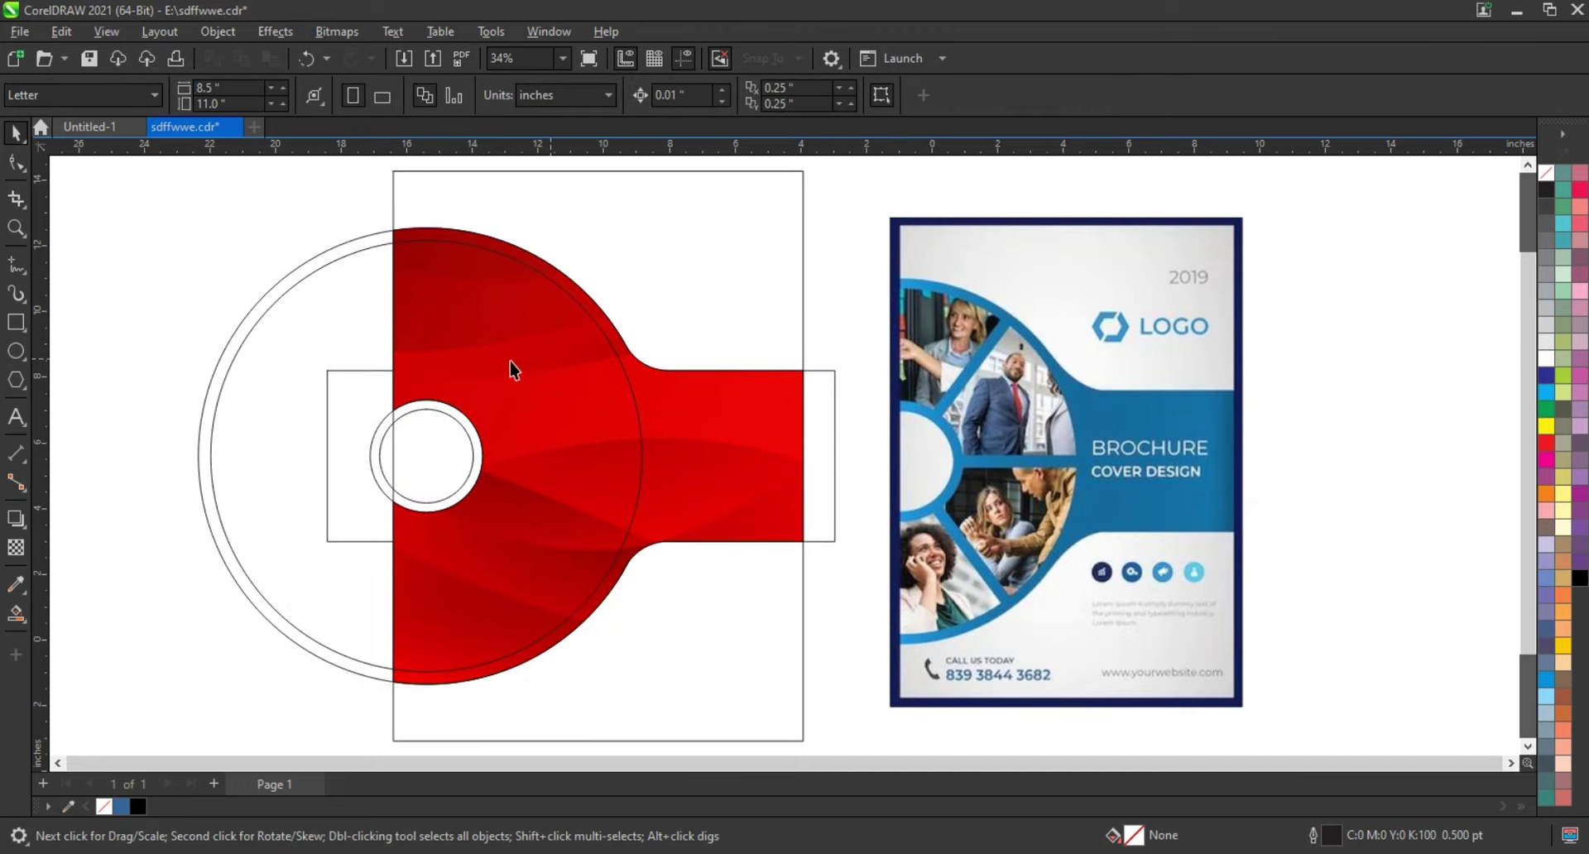
Draw a tall thin bar and centre it horizontally and vertically on the circle
left_click(17, 322)
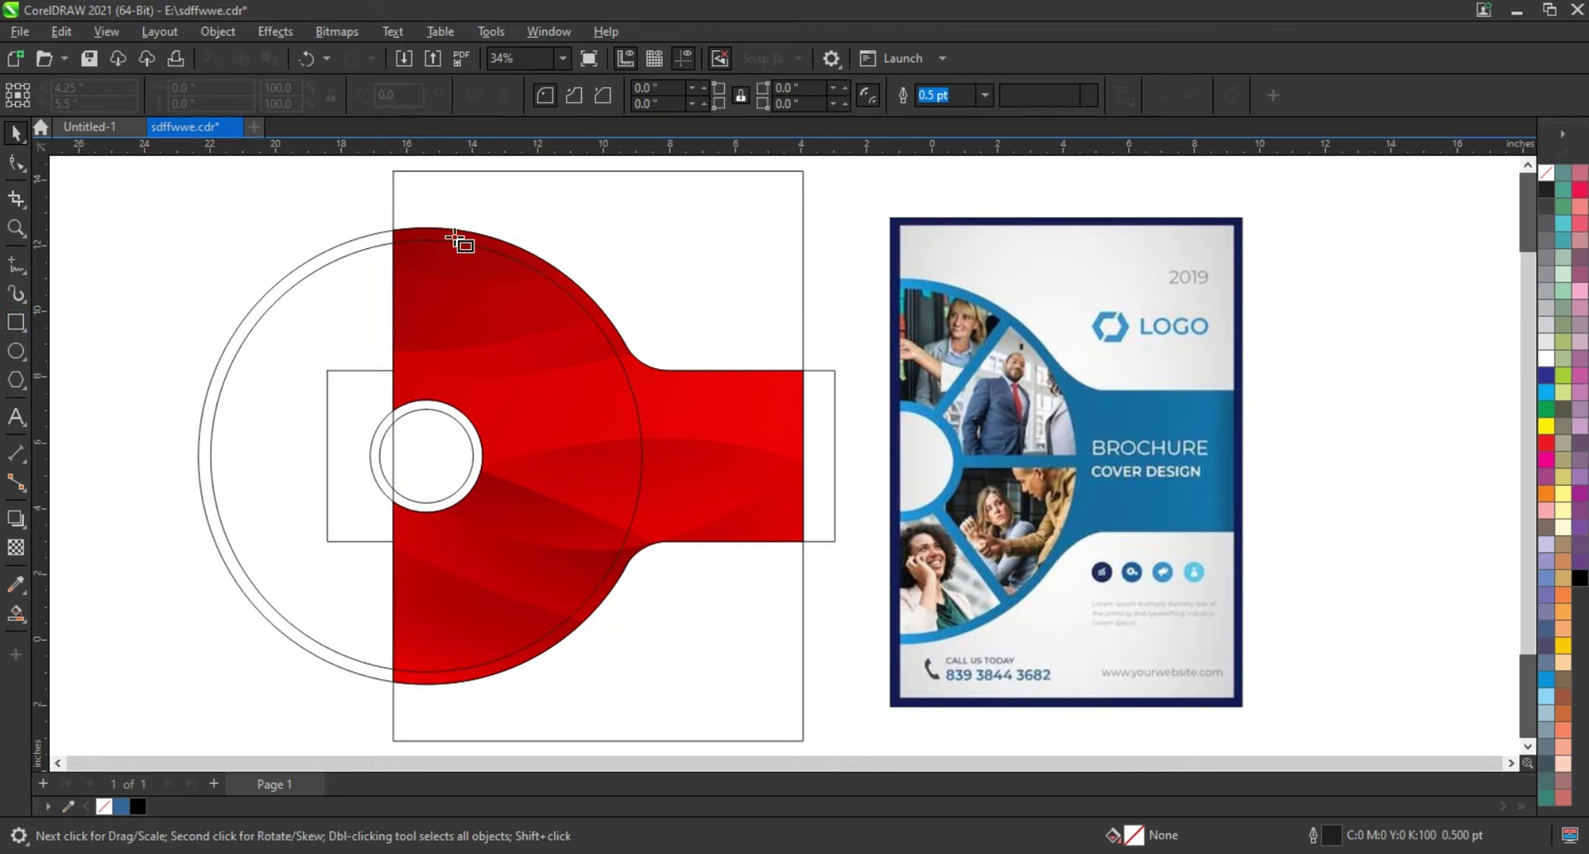
left_click_drag(396, 220, 406, 703)
left_click(352, 240, "shift")
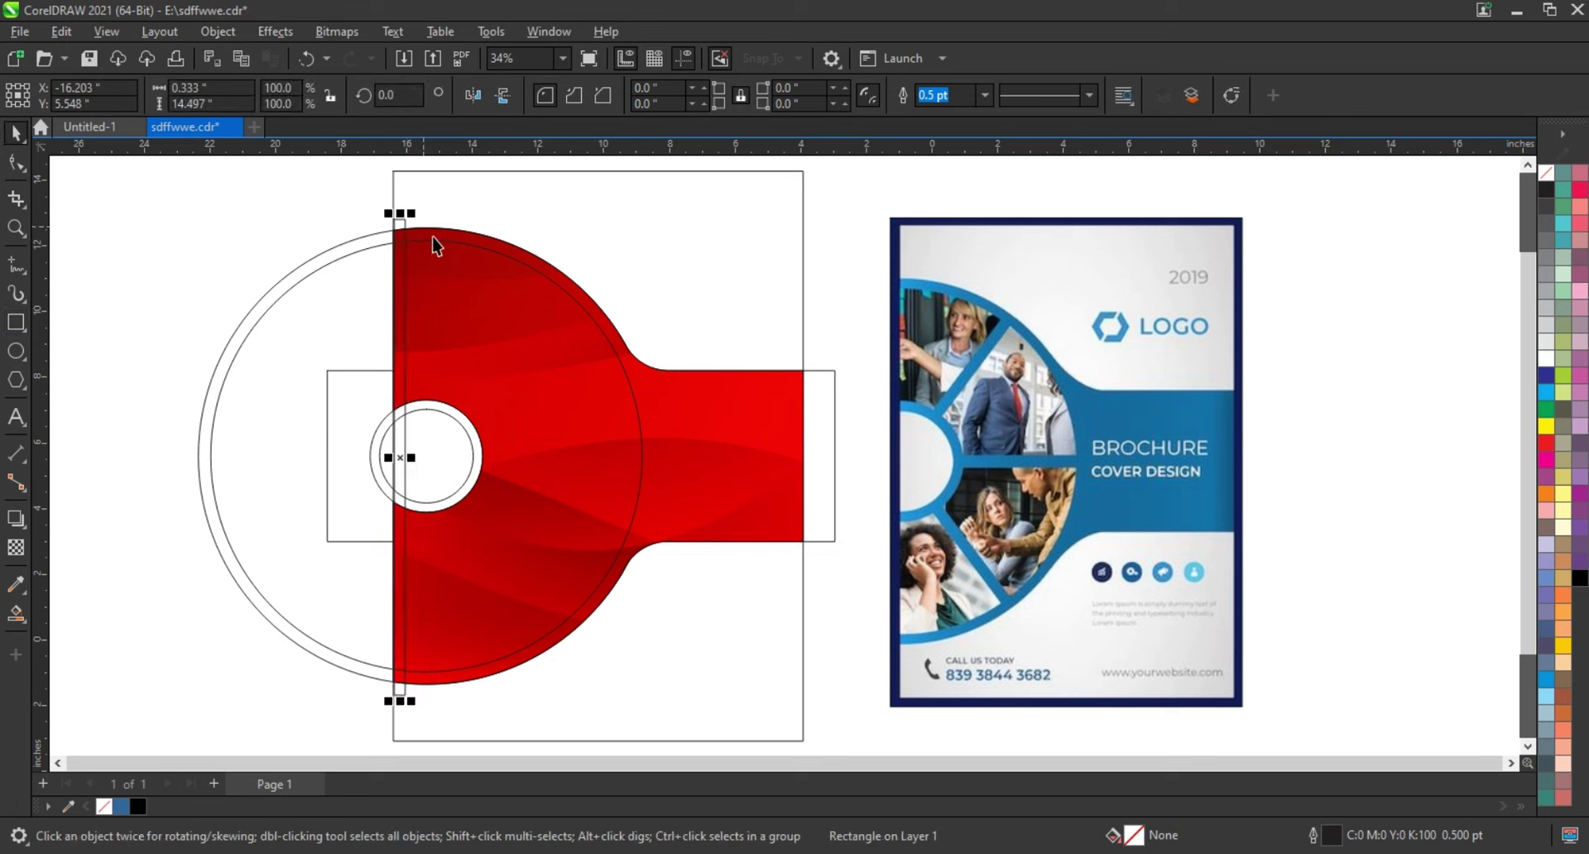
key("c")
key("Escape")
Rotate copies of the bar by 45° around the circle centre to form spokes
left_click(430, 277)
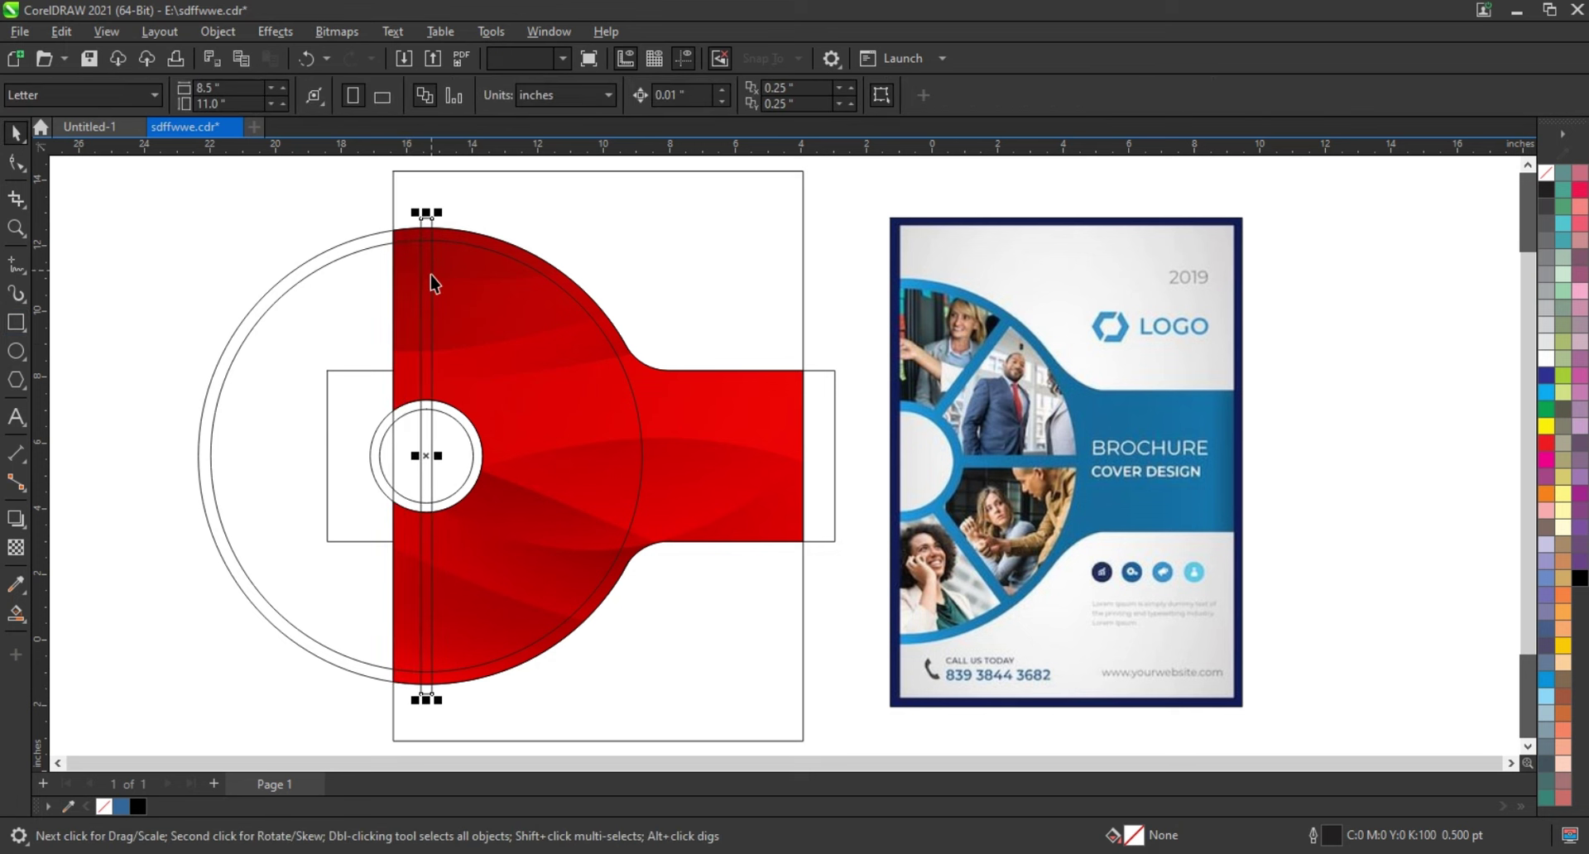
left_click(426, 270)
mouse_move(447, 216)
left_mouse_down()
mouse_move(561, 333)
mouse_move(600, 312)
mouse_move(674, 454)
left_mouse_up()
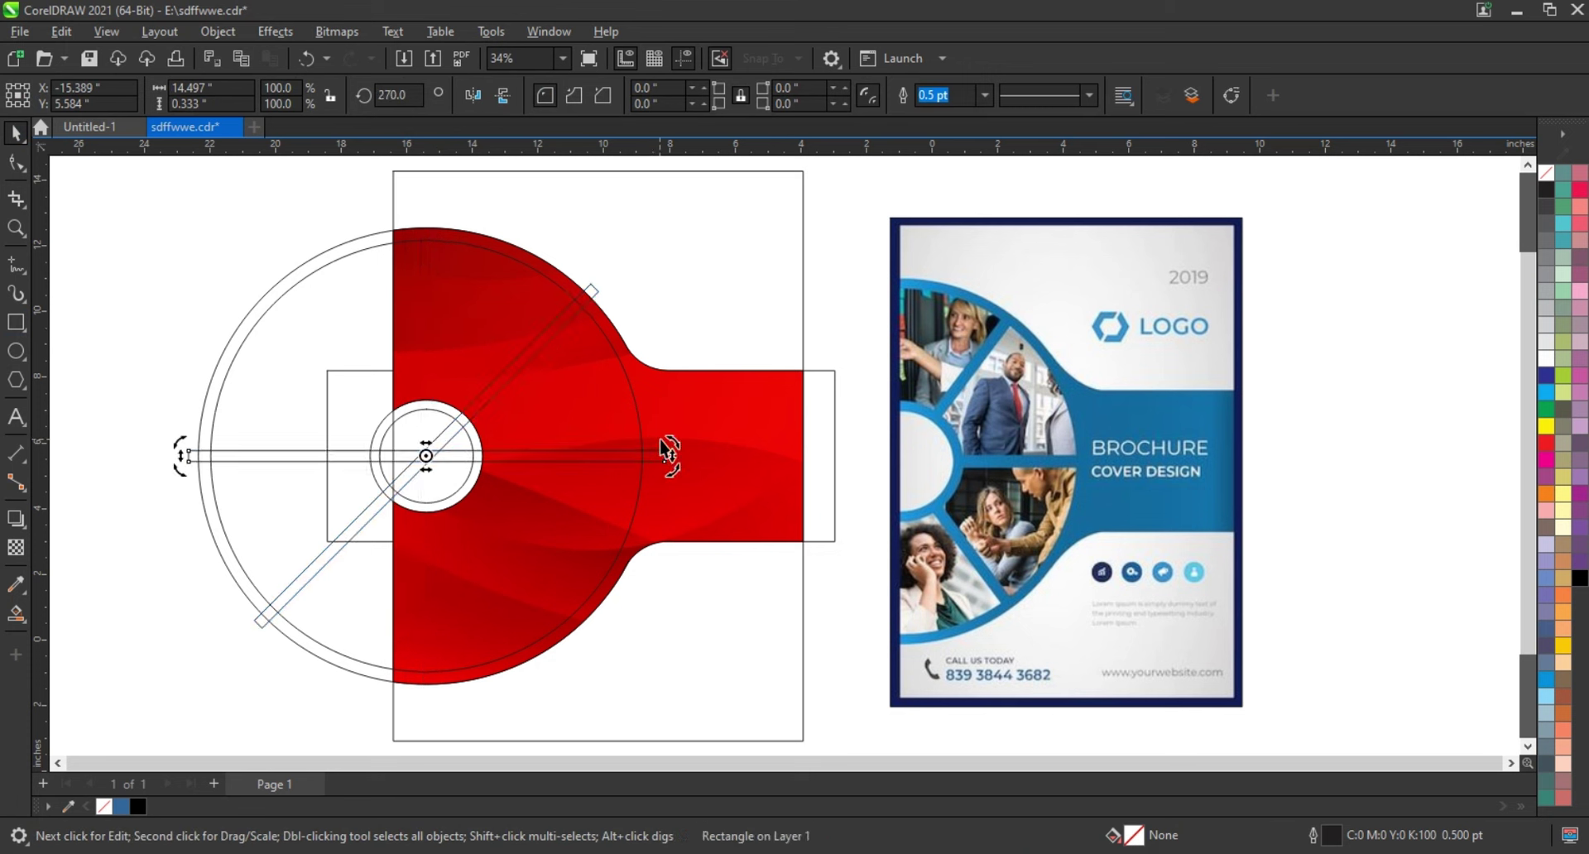
key("ctrl+r")
left_click(170, 409)
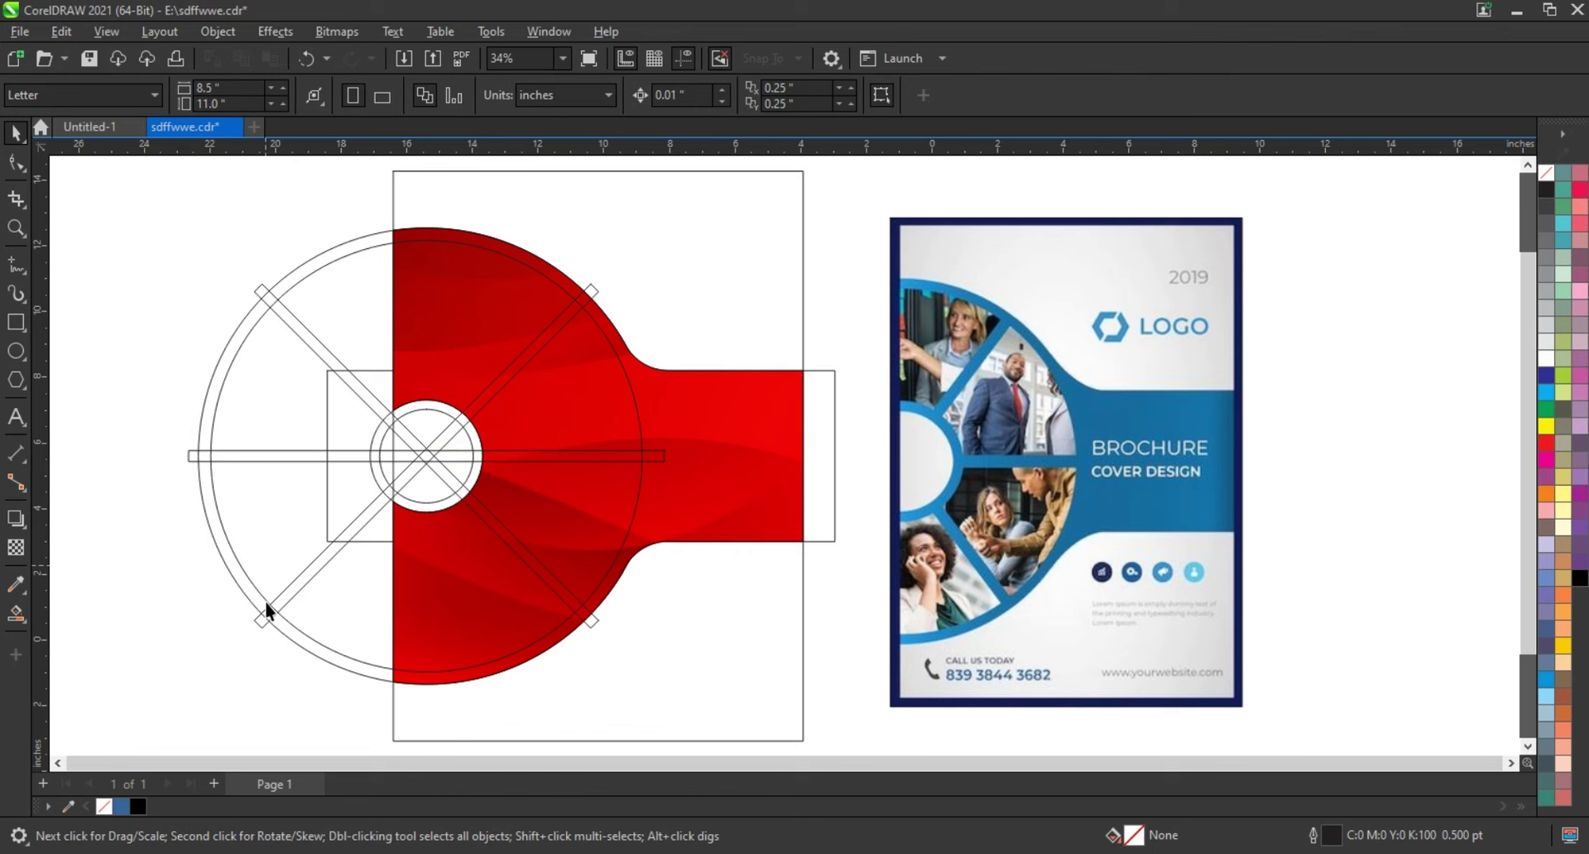
left_click(16, 613)
Smart Fill each of the four spoked slices as separate blue wedges
left_click(444, 364)
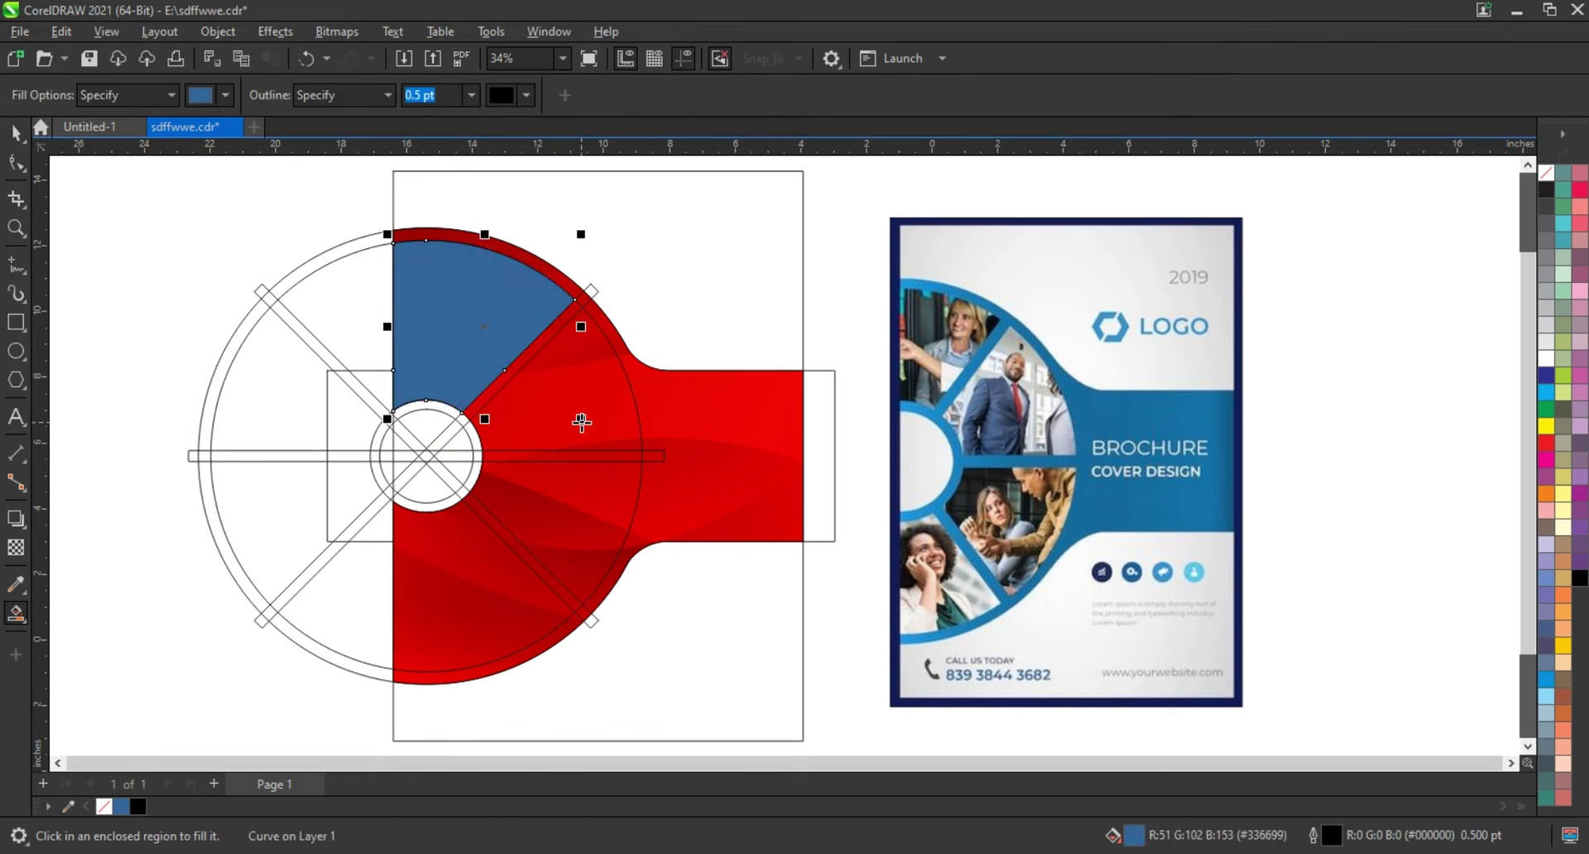
left_click(581, 422)
left_click(581, 505)
left_click(464, 573)
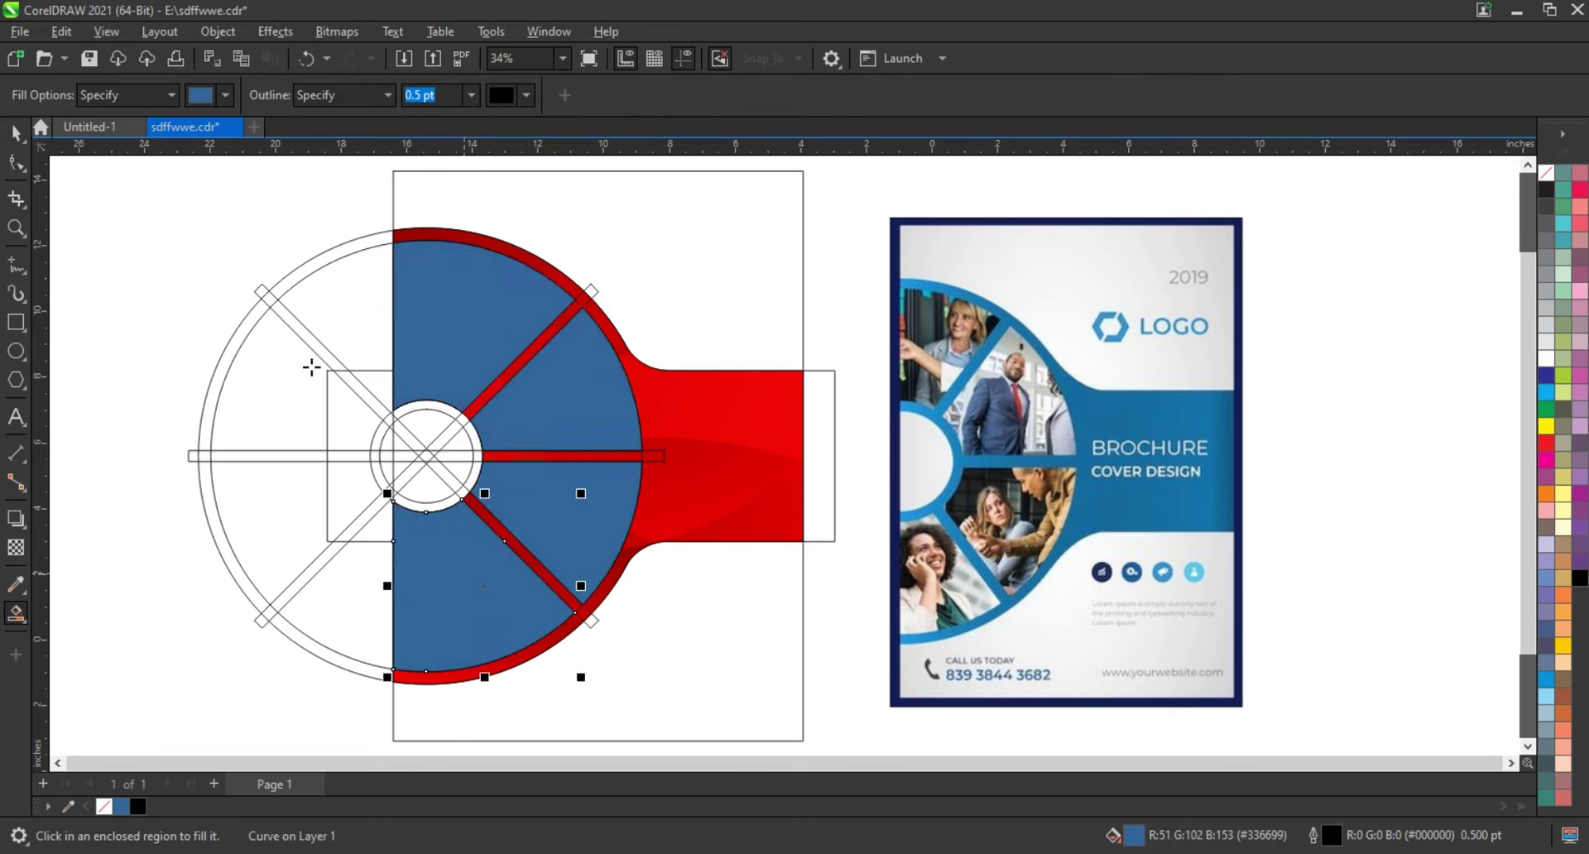
Delete the inner outline circle, leftover guide shapes and the horizontal bar
left_click(16, 133)
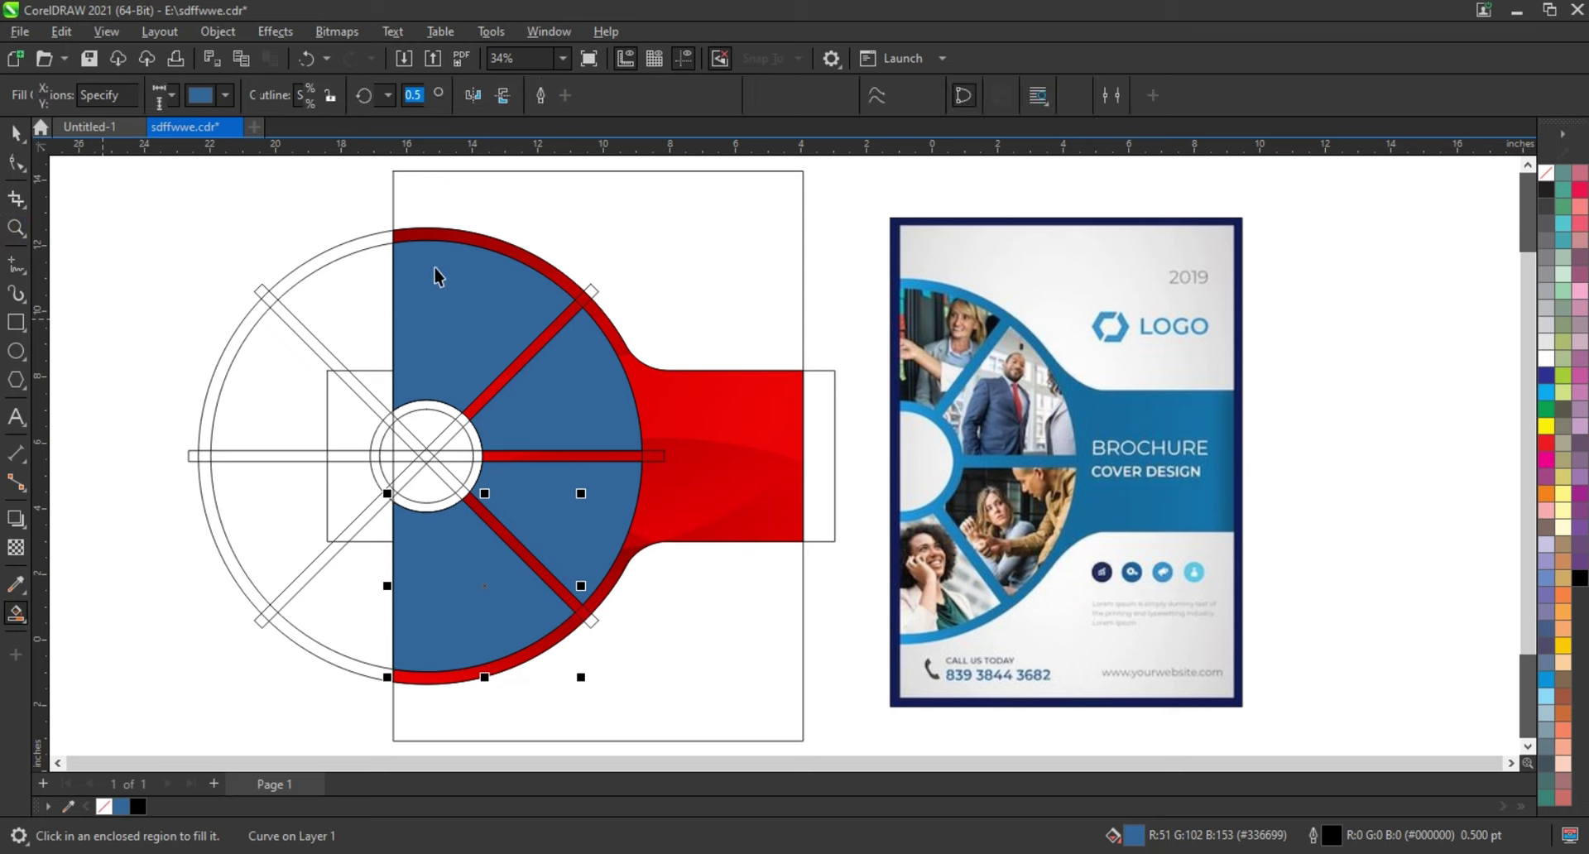
left_click(285, 300)
key("Delete")
left_click(339, 379)
key("Delete")
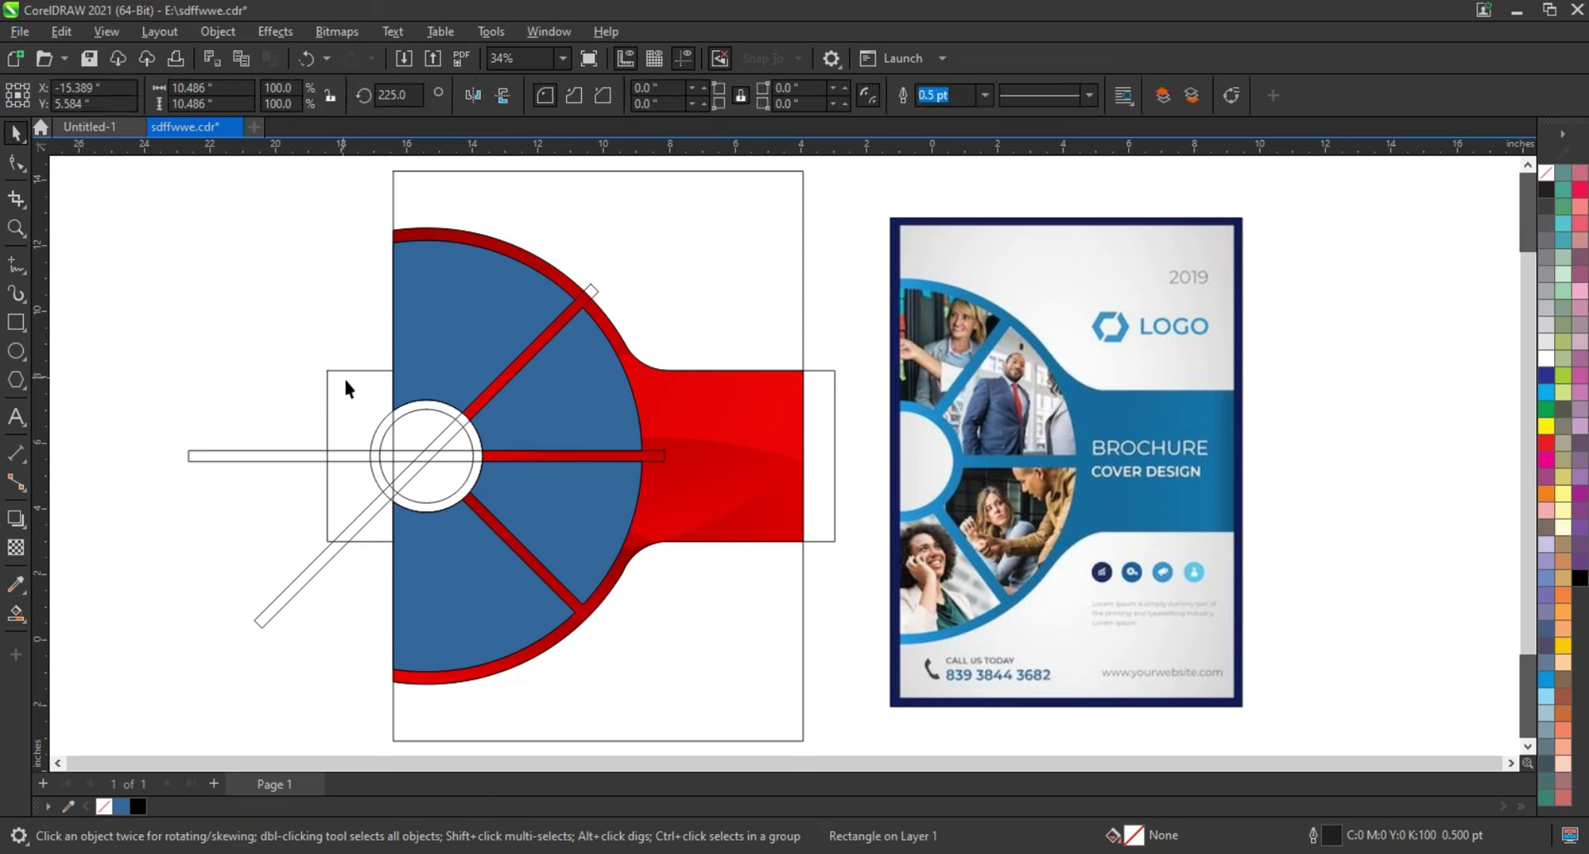
left_click(338, 373)
key("Delete")
left_click(331, 455)
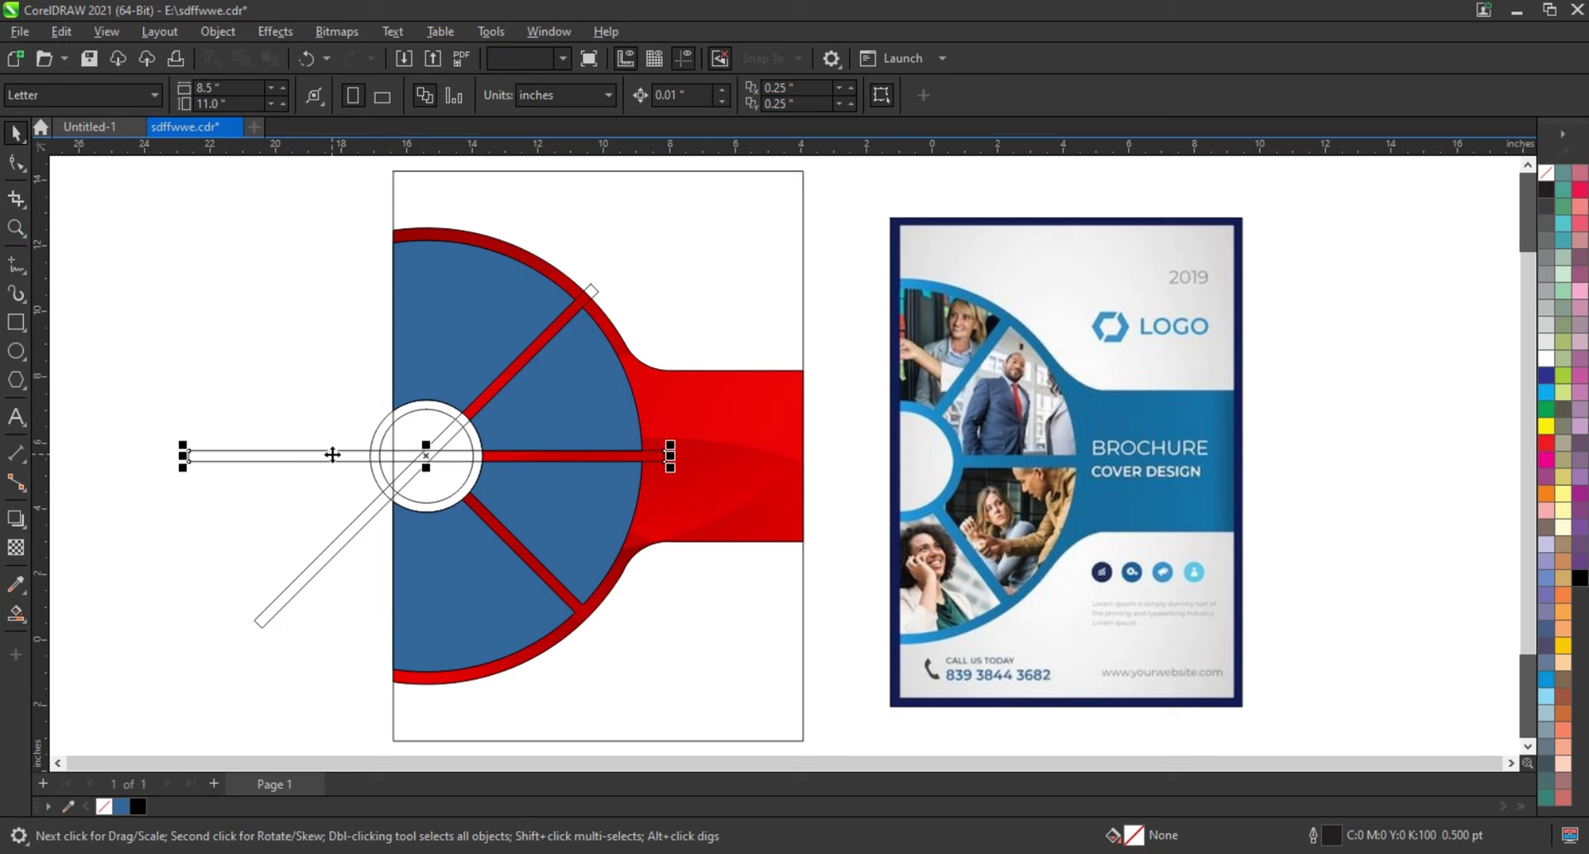
key("Delete")
Delete the centre circle, diagonal bar and its leftover end piece, then select the blue wedges
left_click(379, 463)
key("Delete")
left_click(371, 463)
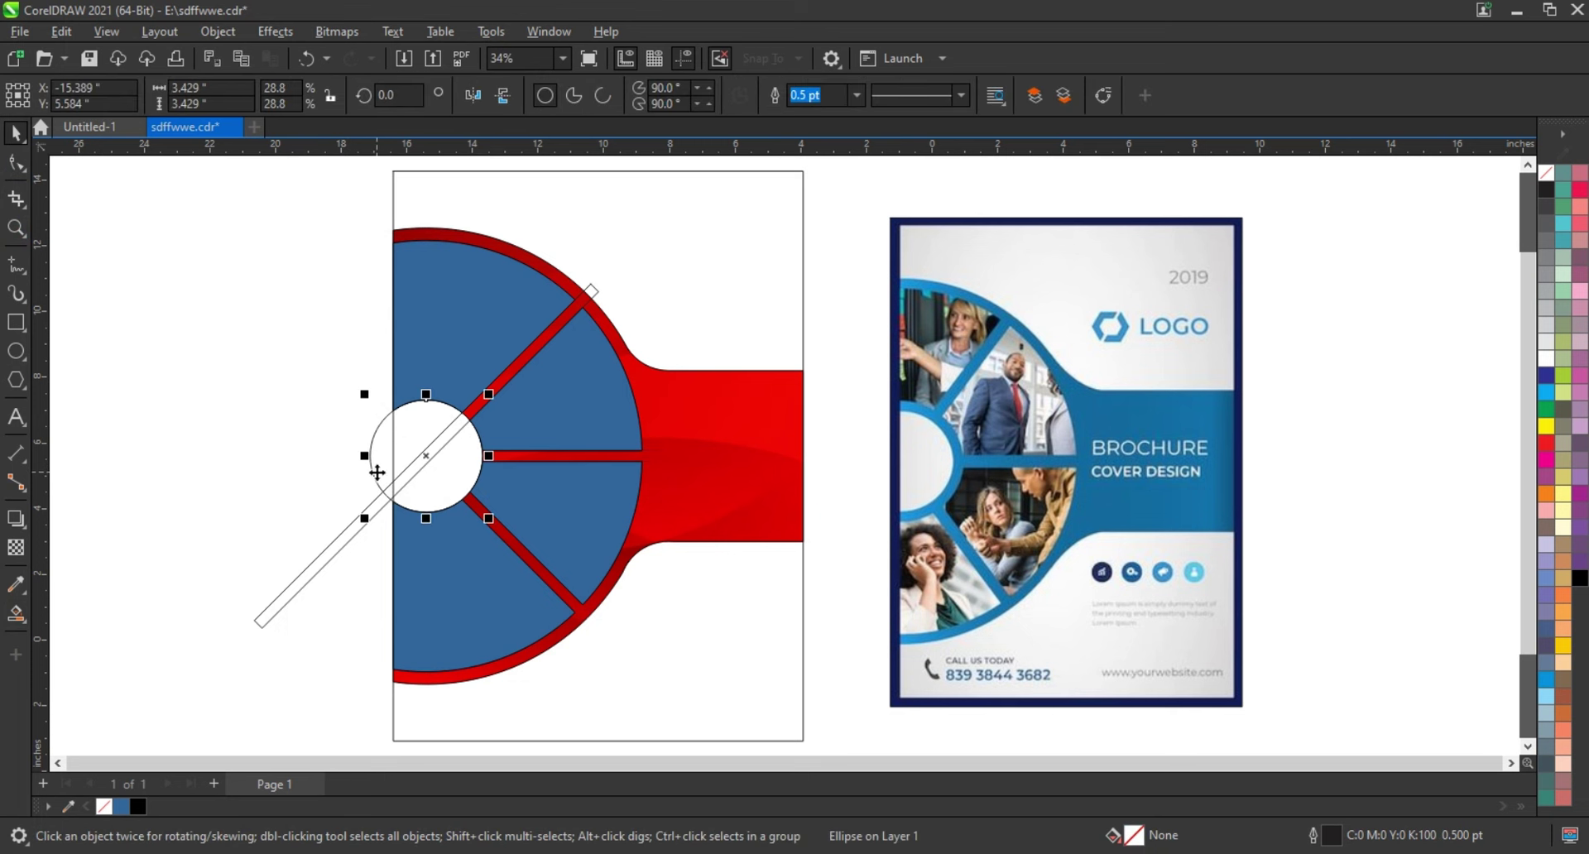
key("Delete")
left_click(374, 500)
key("Delete")
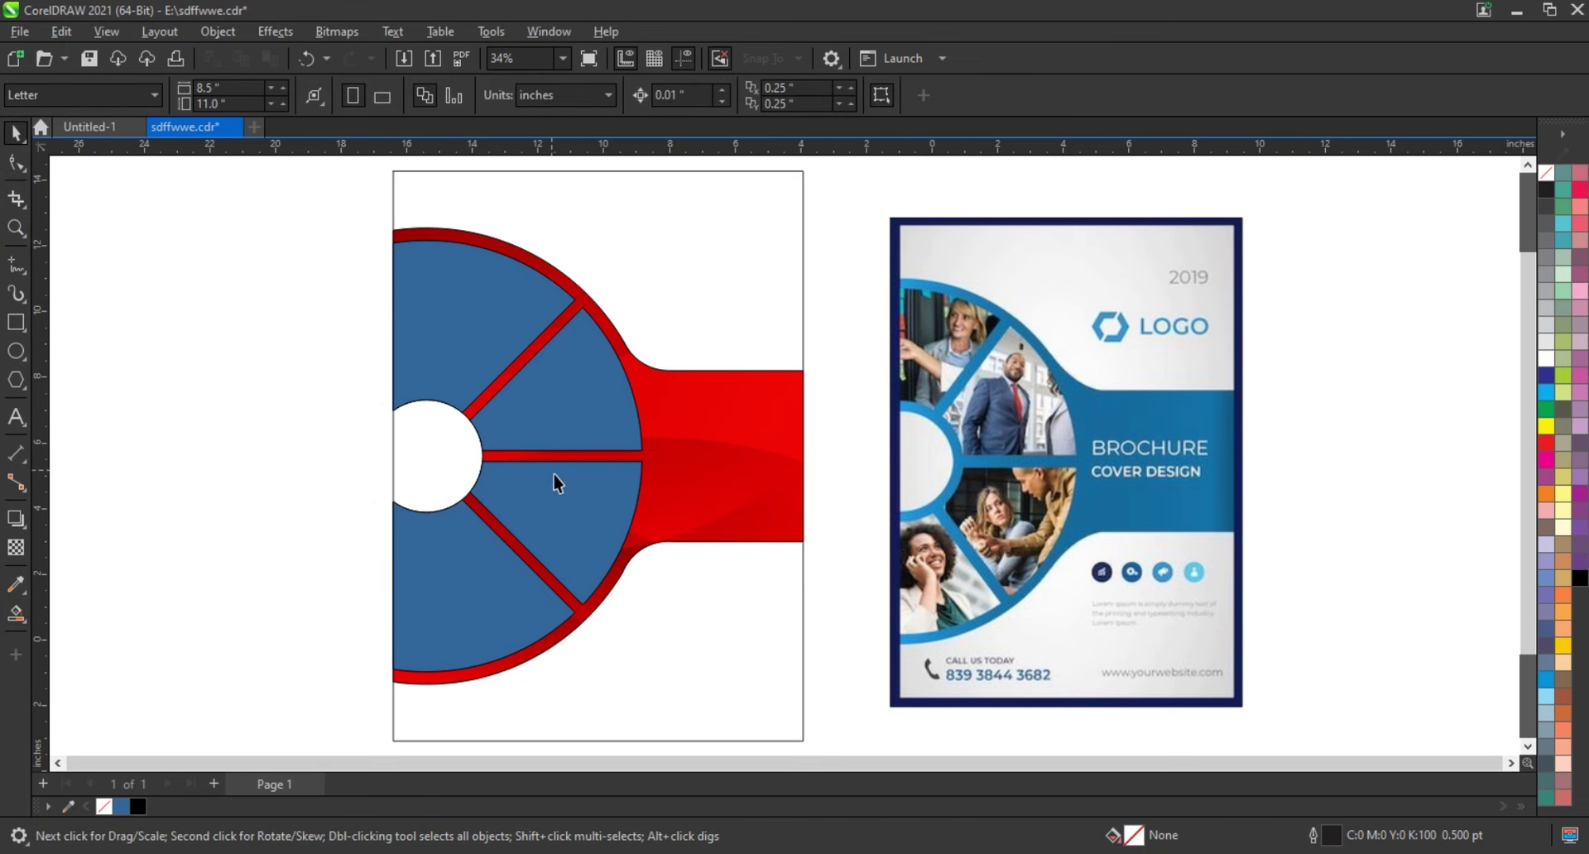
left_click(571, 414)
left_click(476, 356, "shift")
Fill all four wedges white
left_click(455, 549, "shift")
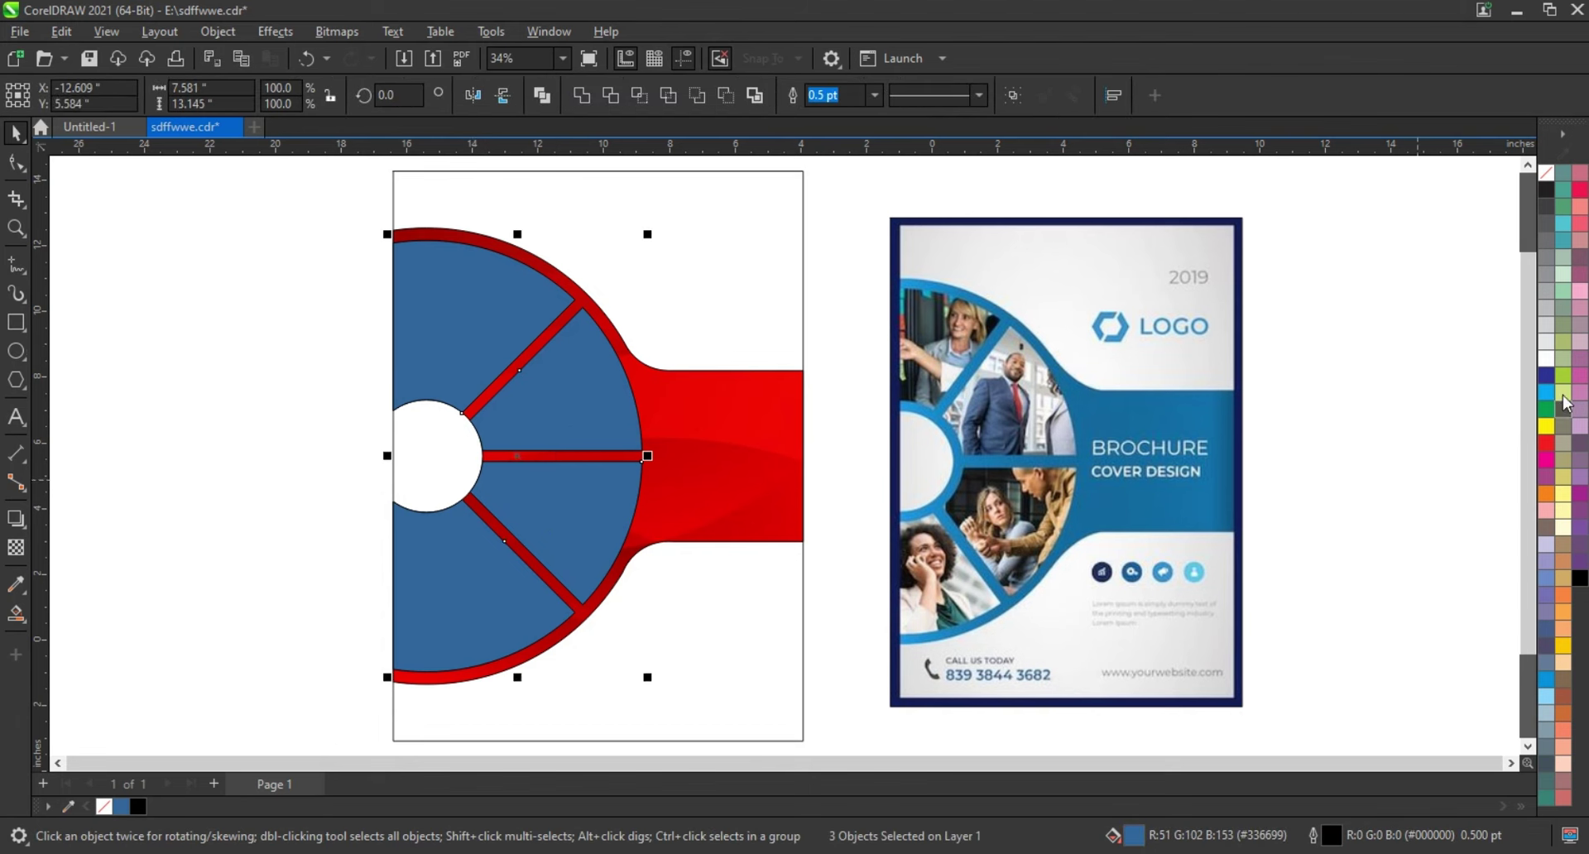
left_click(1546, 359)
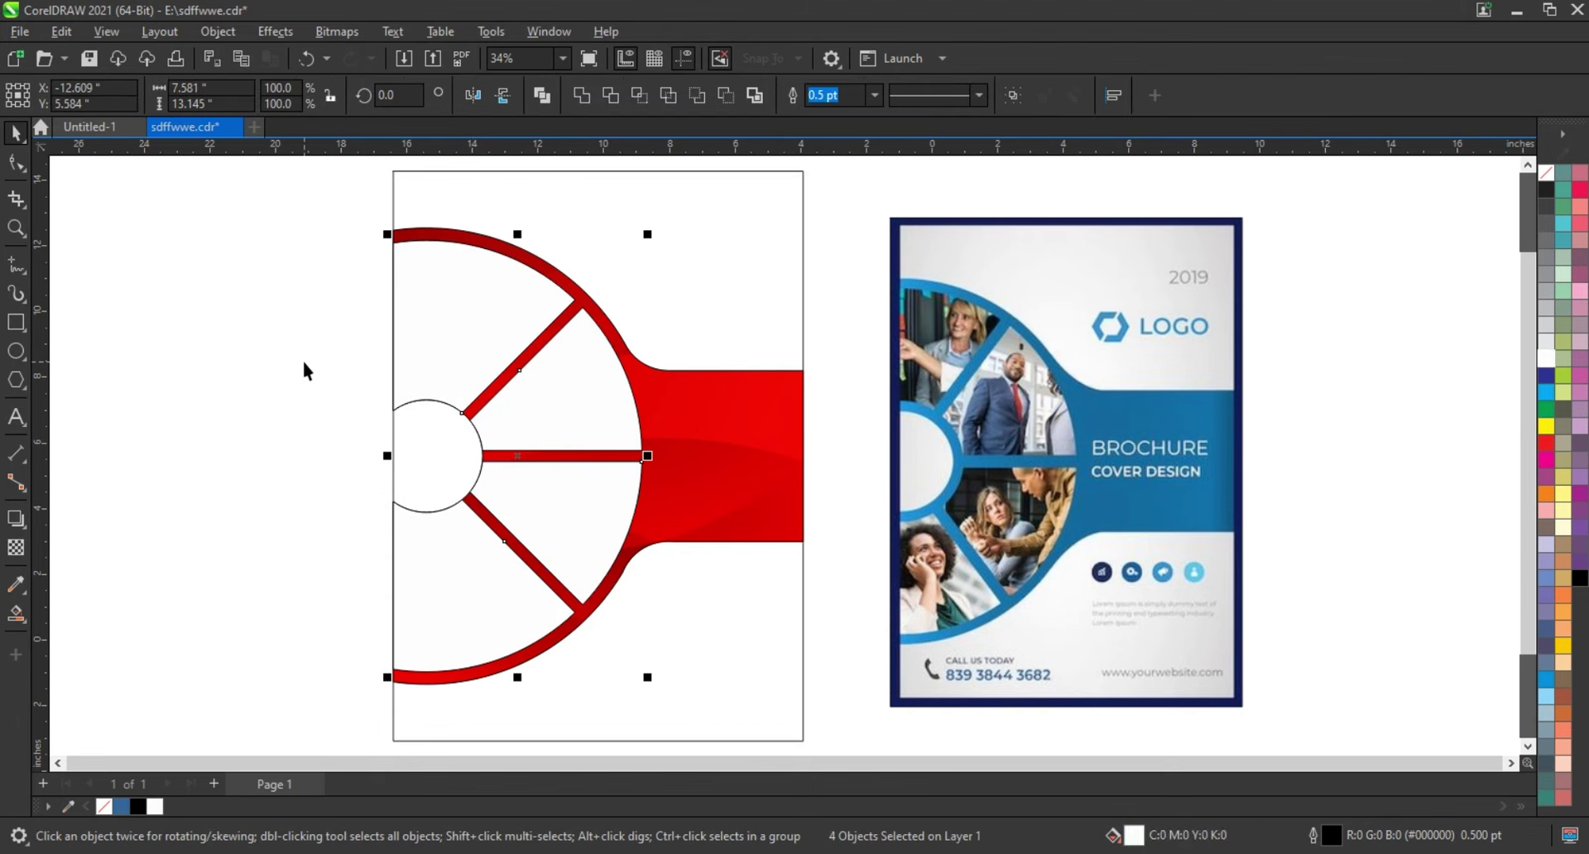
right_click(1549, 183)
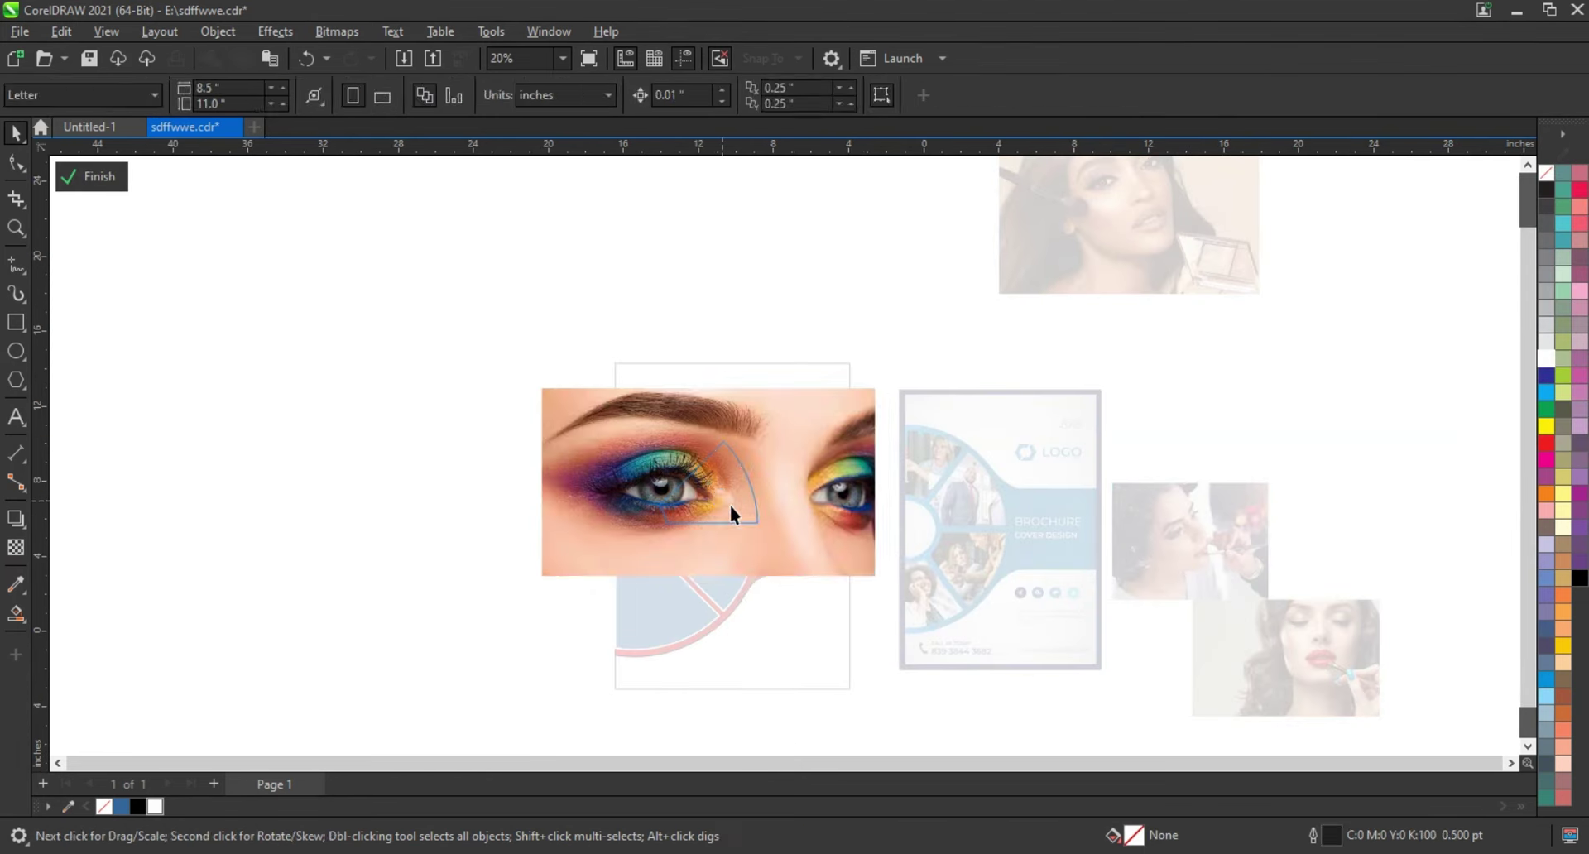
Shrink the eye and lipstick photos to fit their wedges and move a photo into the bottom slice
left_click(730, 514)
left_click_drag(895, 588, 809, 514)
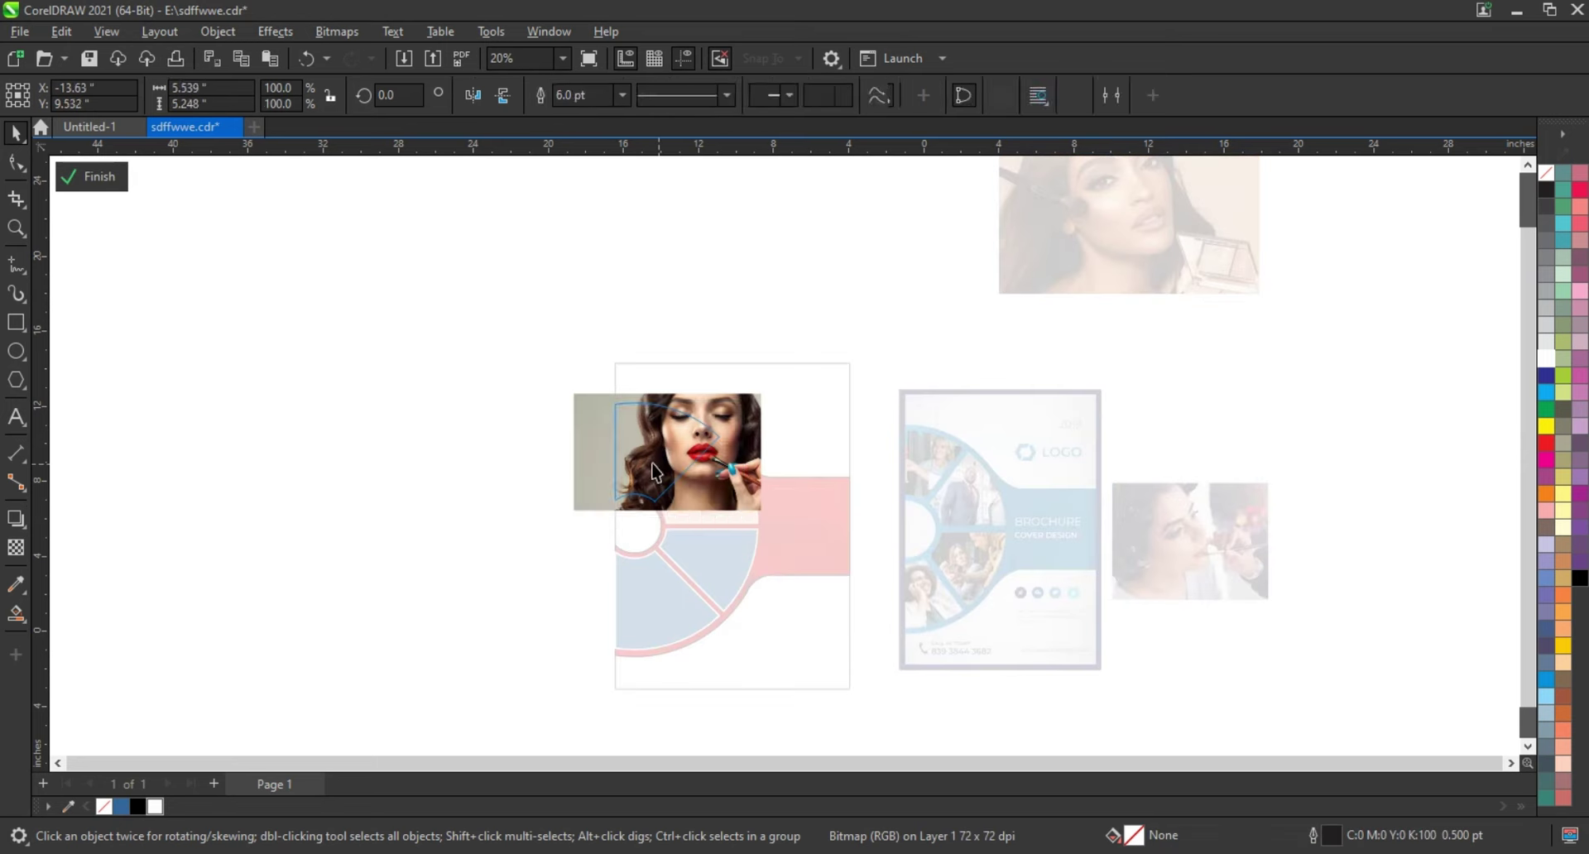
left_click(656, 471)
left_click_drag(535, 518, 549, 504)
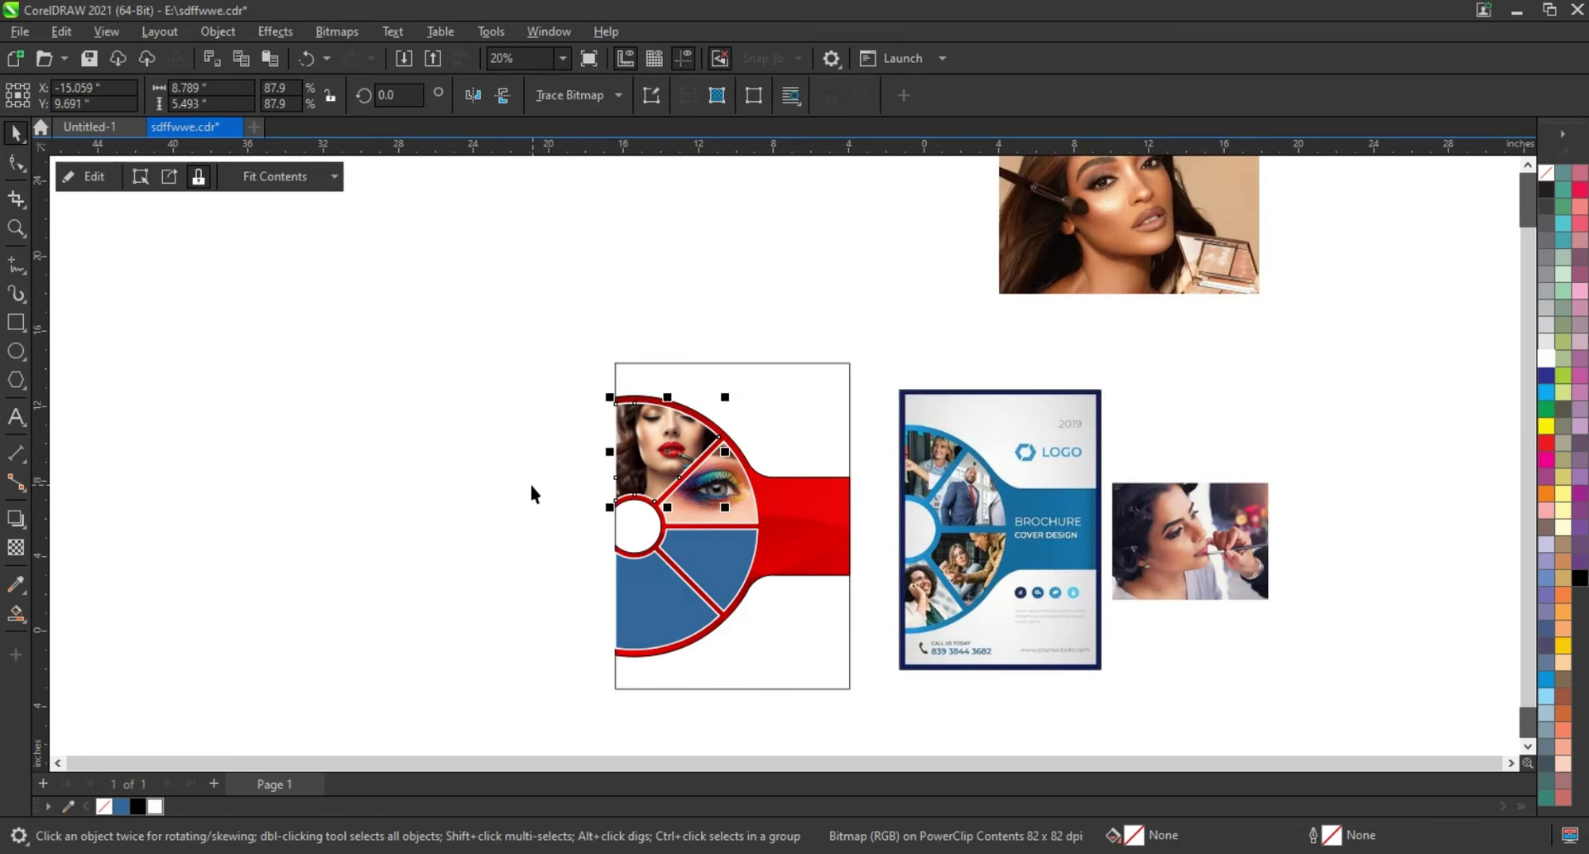
left_click_drag(1189, 540, 650, 605)
Fit the makeup-brush photo to its slice, then select the whole left design
left_click(691, 623)
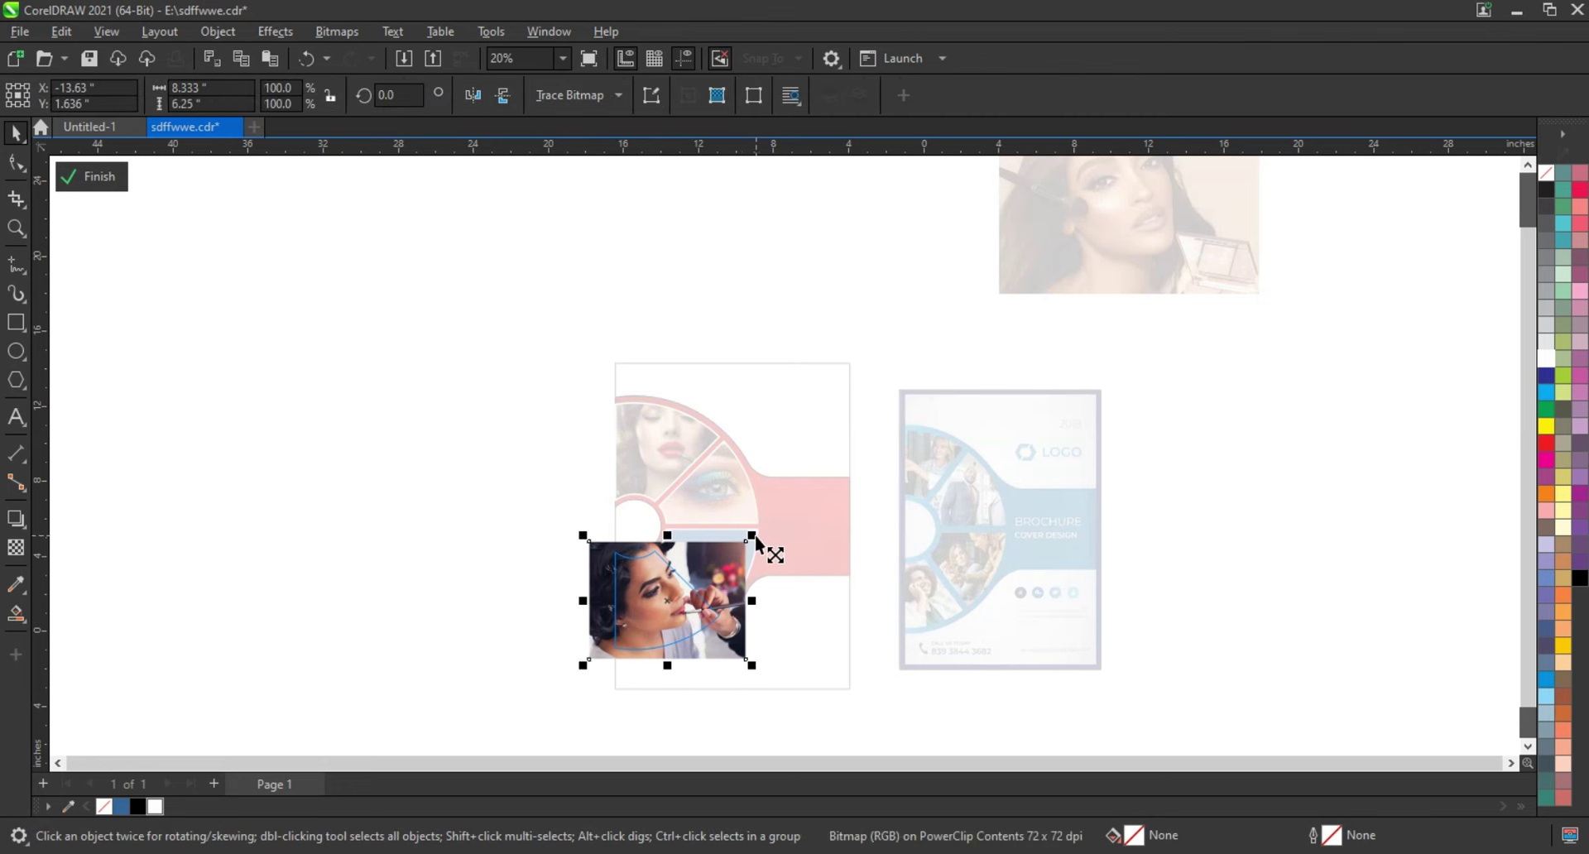
left_click(719, 554, "ctrl")
double_click(719, 554)
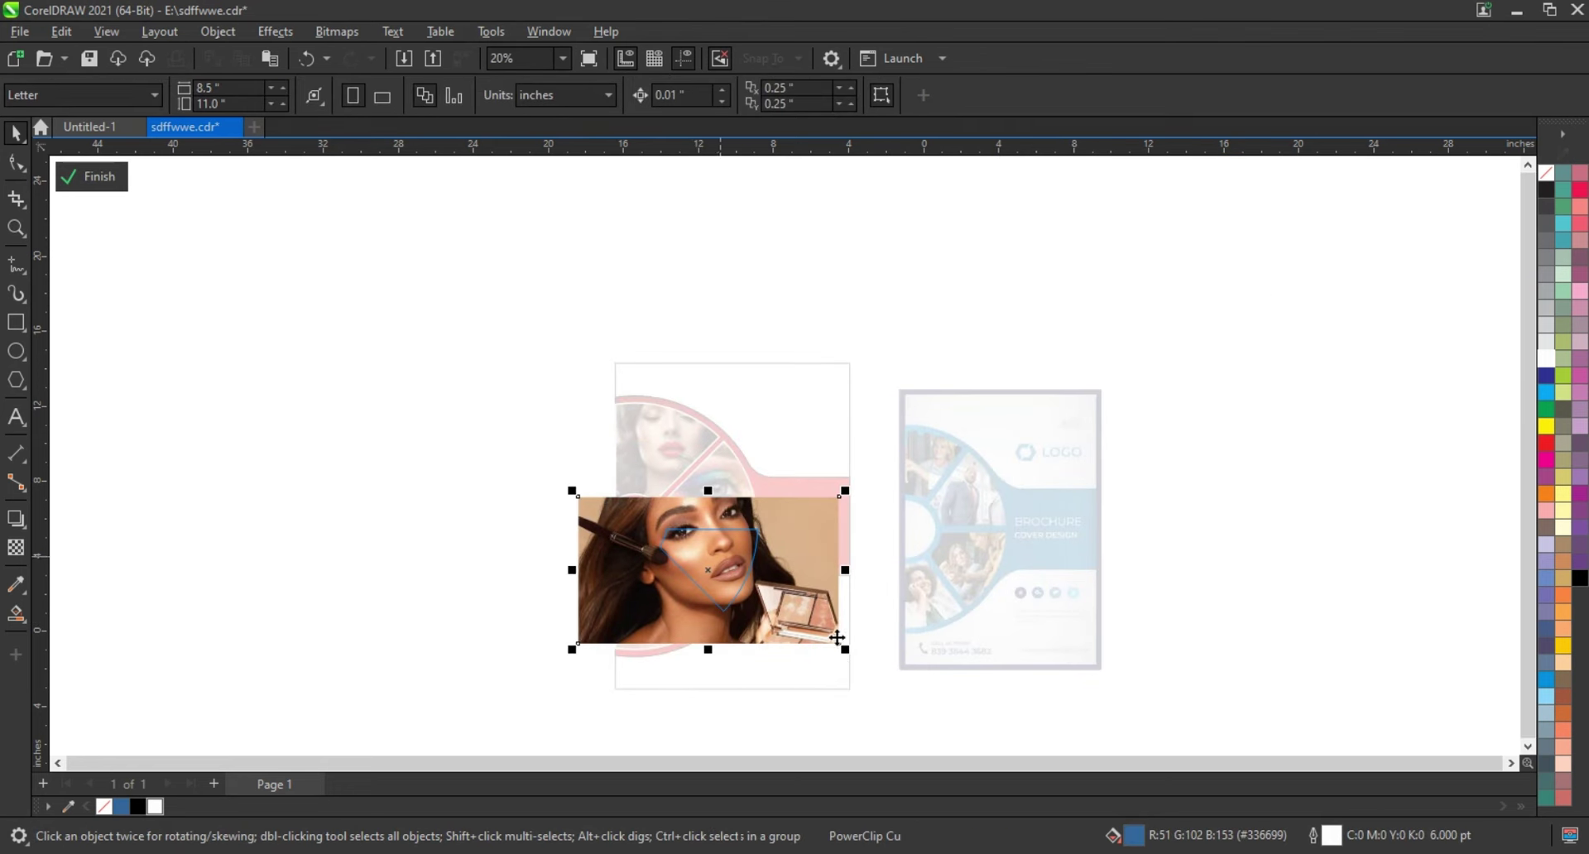
left_click_drag(841, 652, 817, 627)
left_click(799, 665, "ctrl")
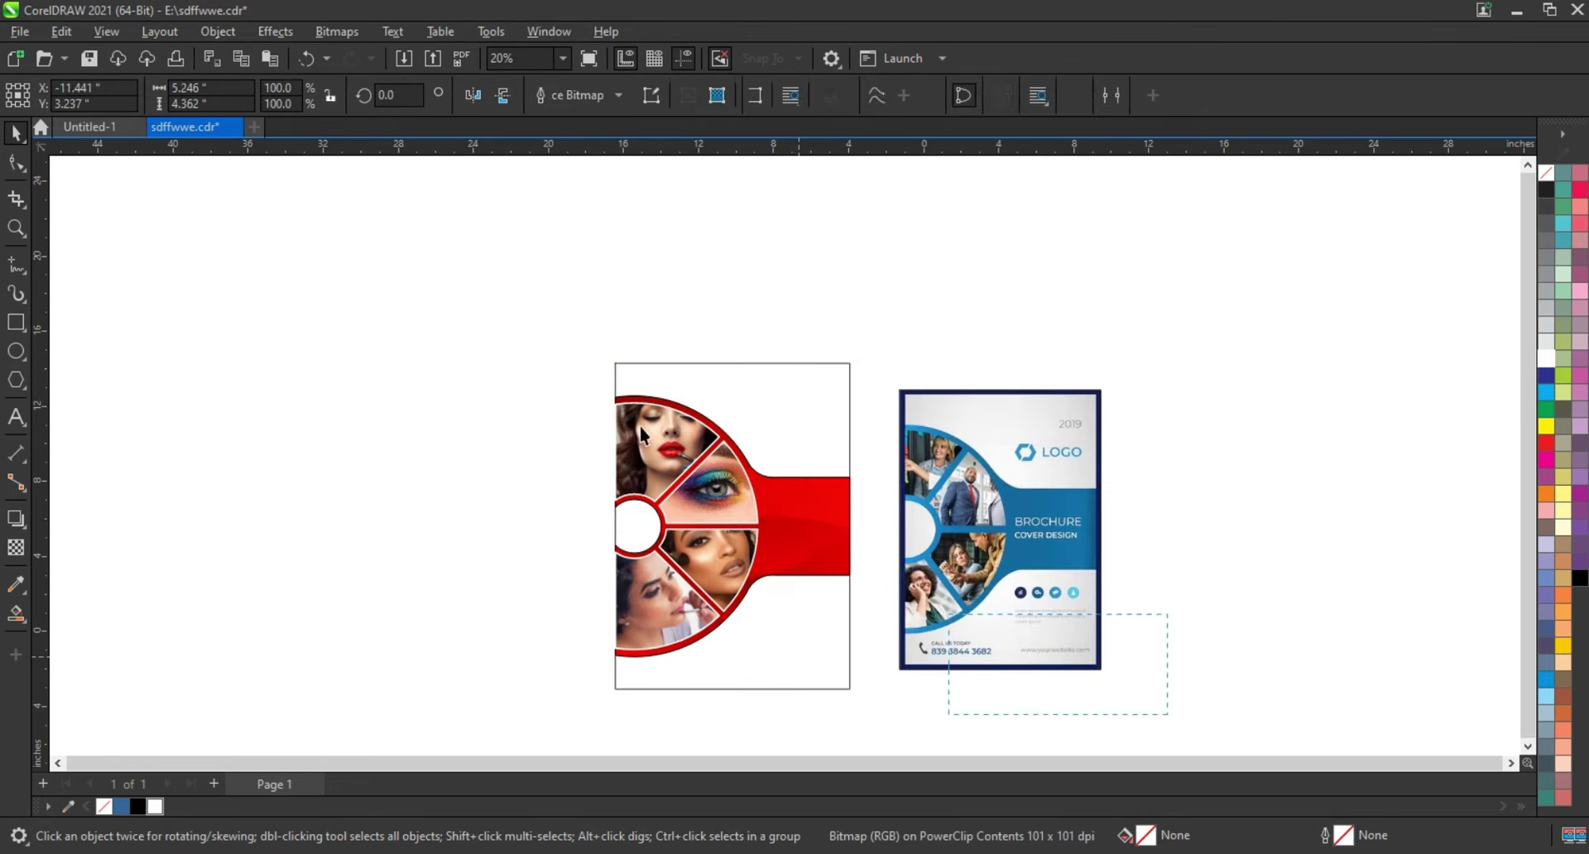
key("F4")
left_click_drag(266, 213, 629, 699)
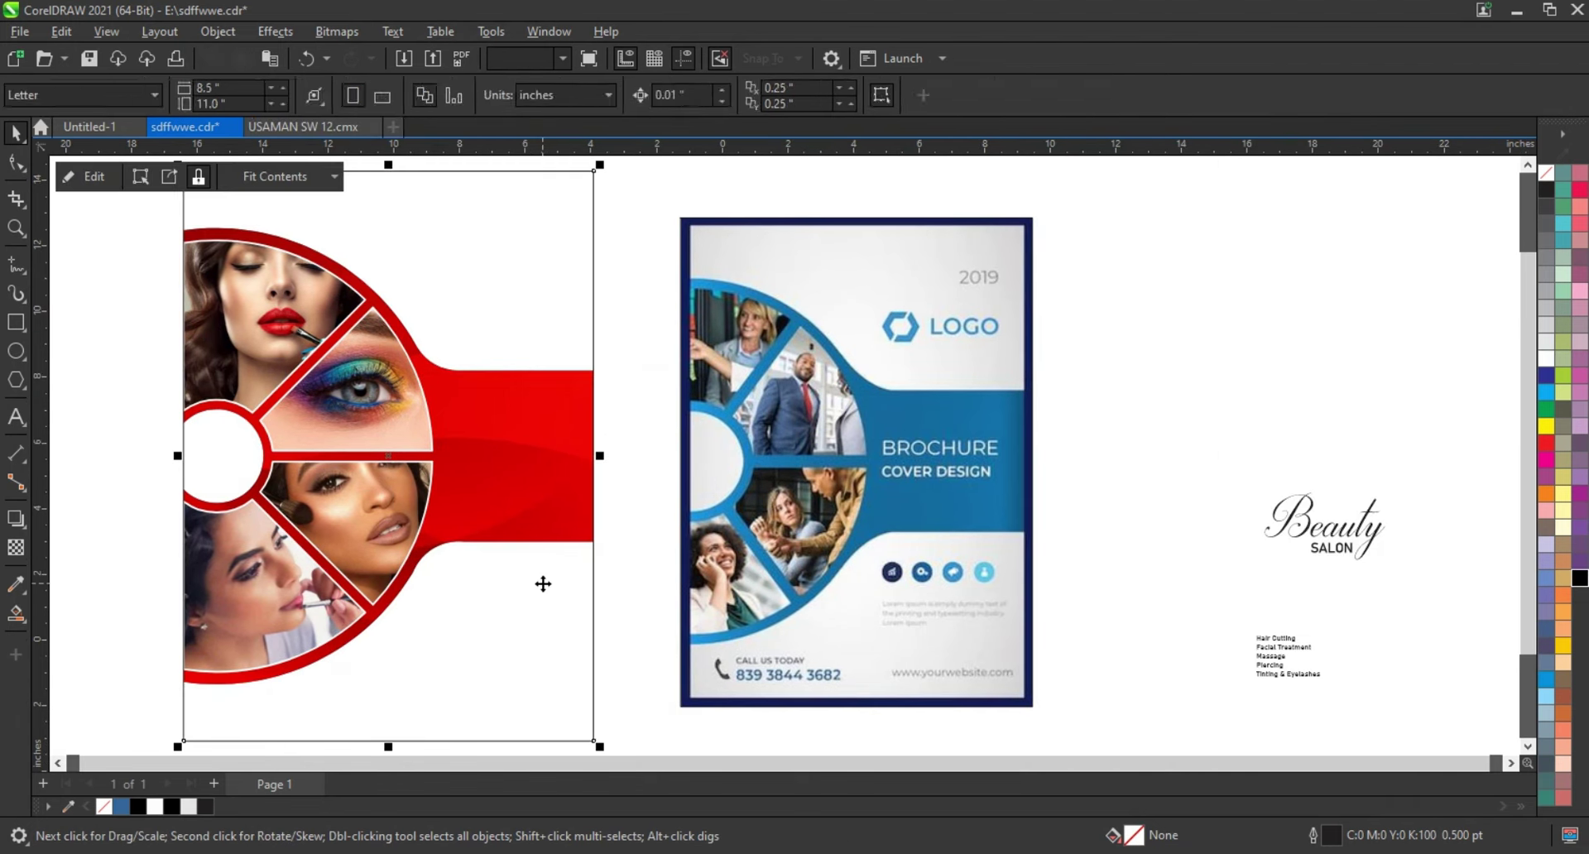
Inside the cover's PowerClip frame, draw a rectangle over the lower part of the cover
right_click(543, 584)
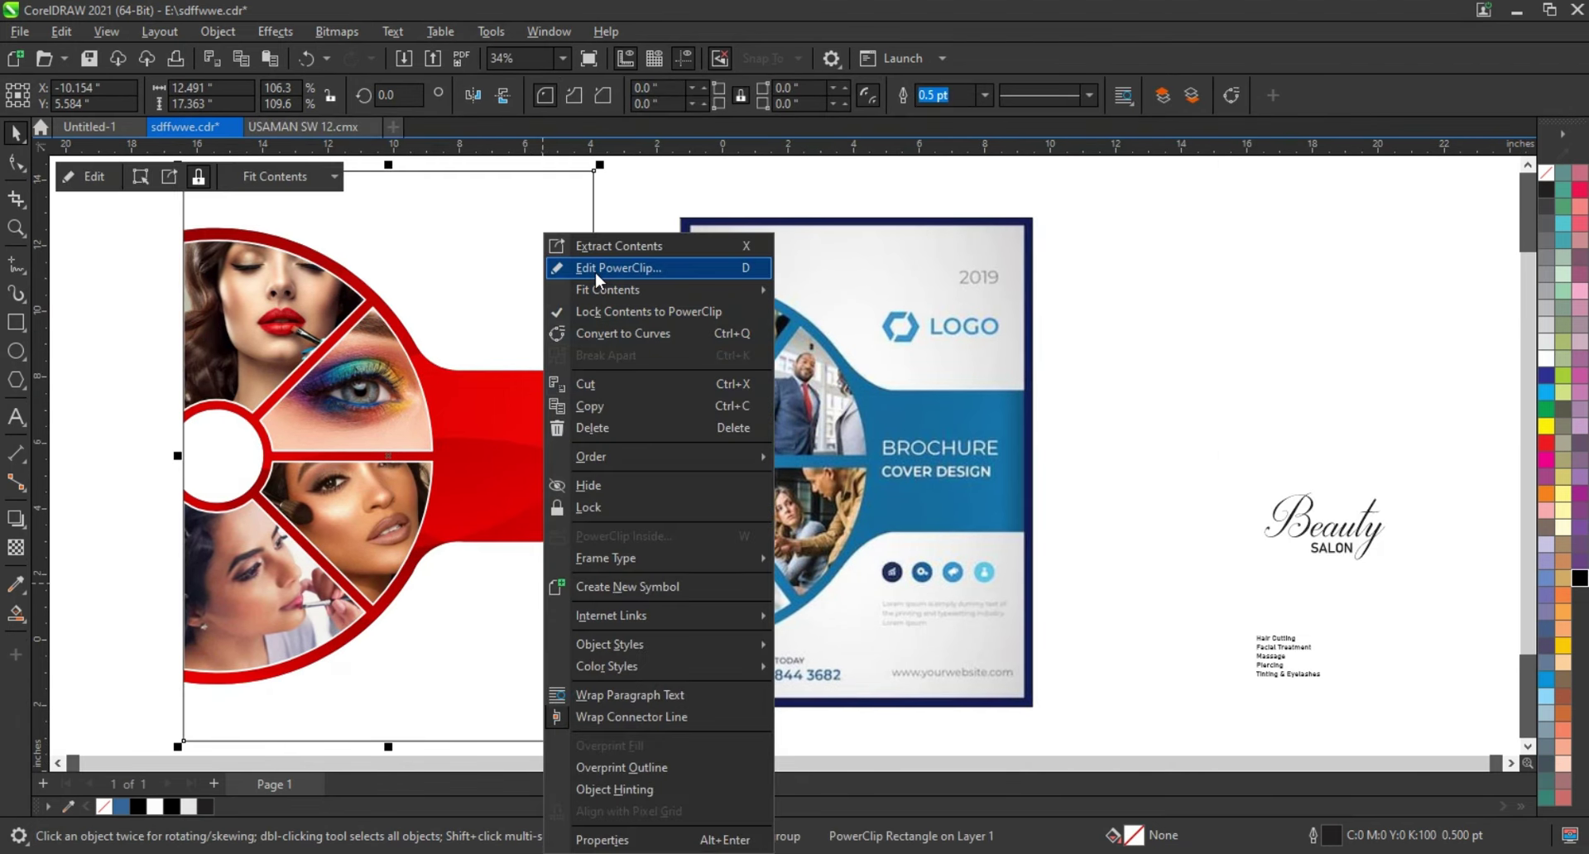
left_click(612, 269)
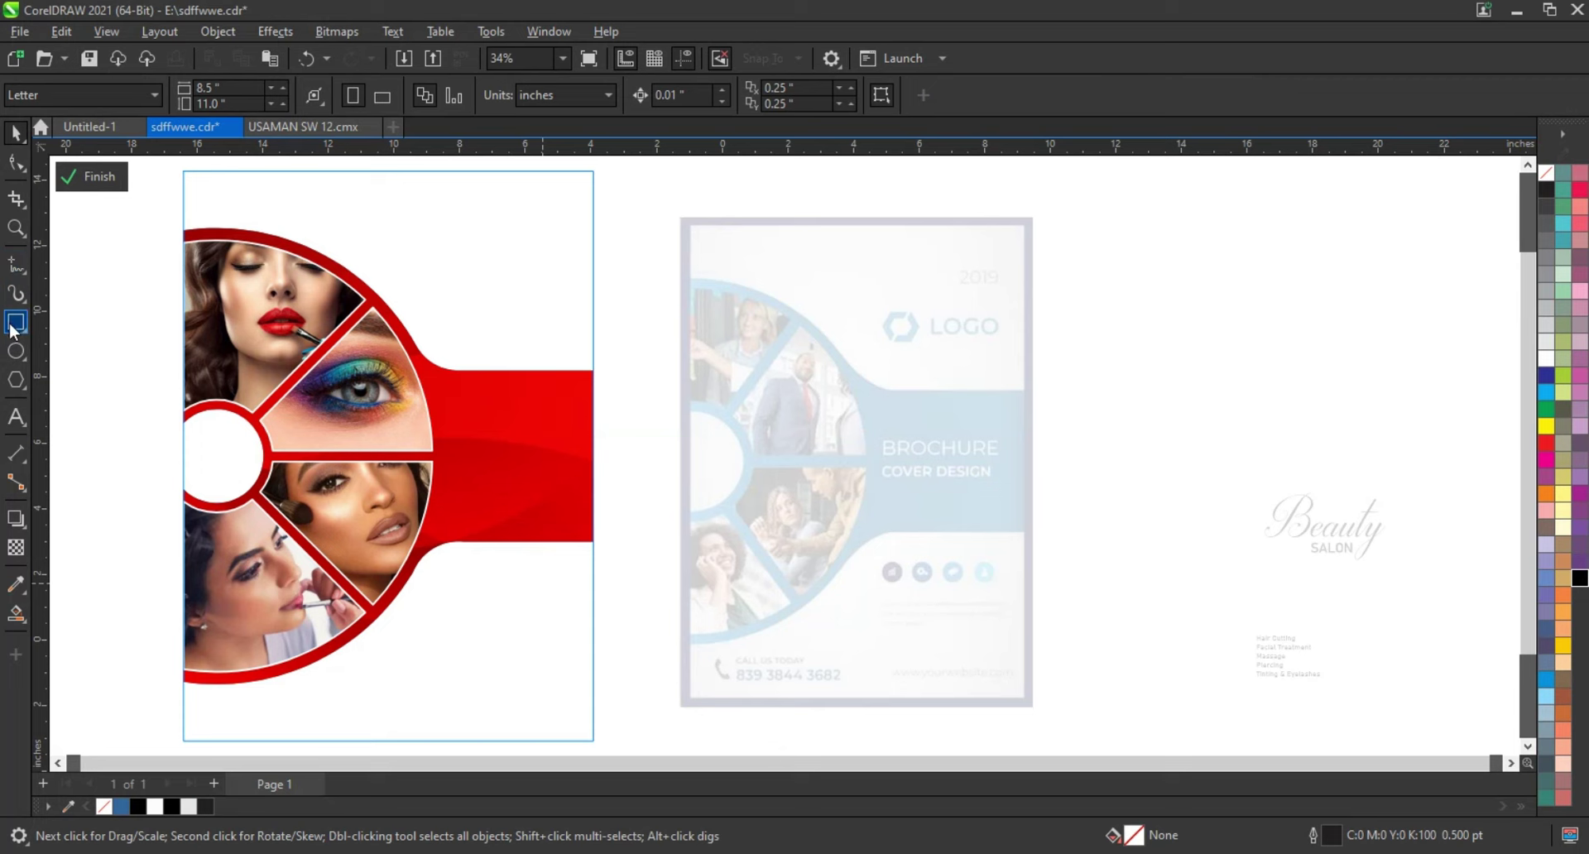
left_click(14, 323)
left_click_drag(164, 527, 612, 724)
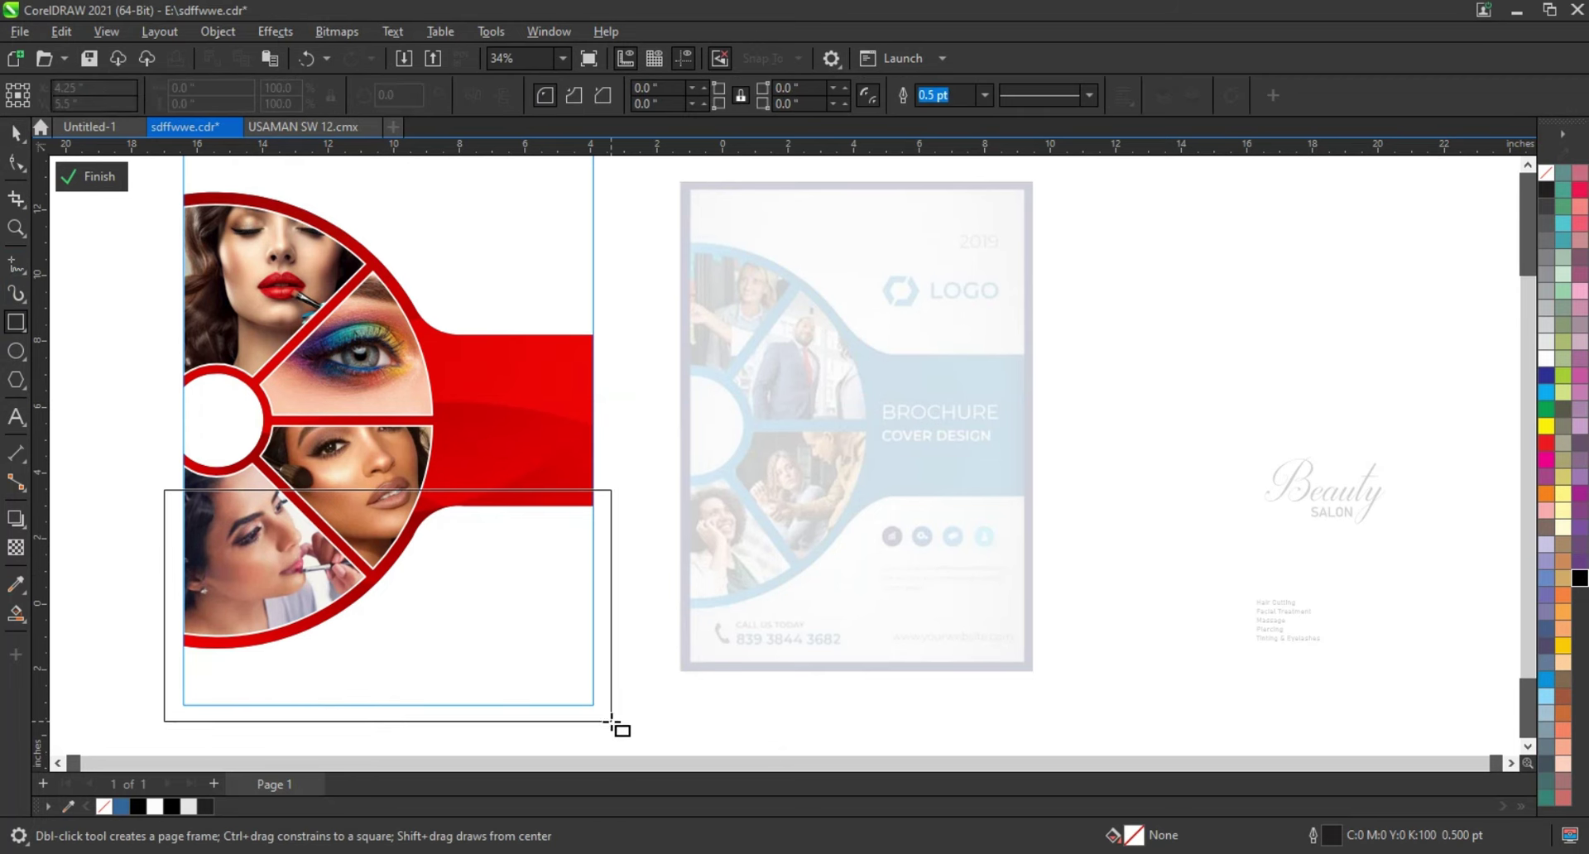
left_click(16, 134)
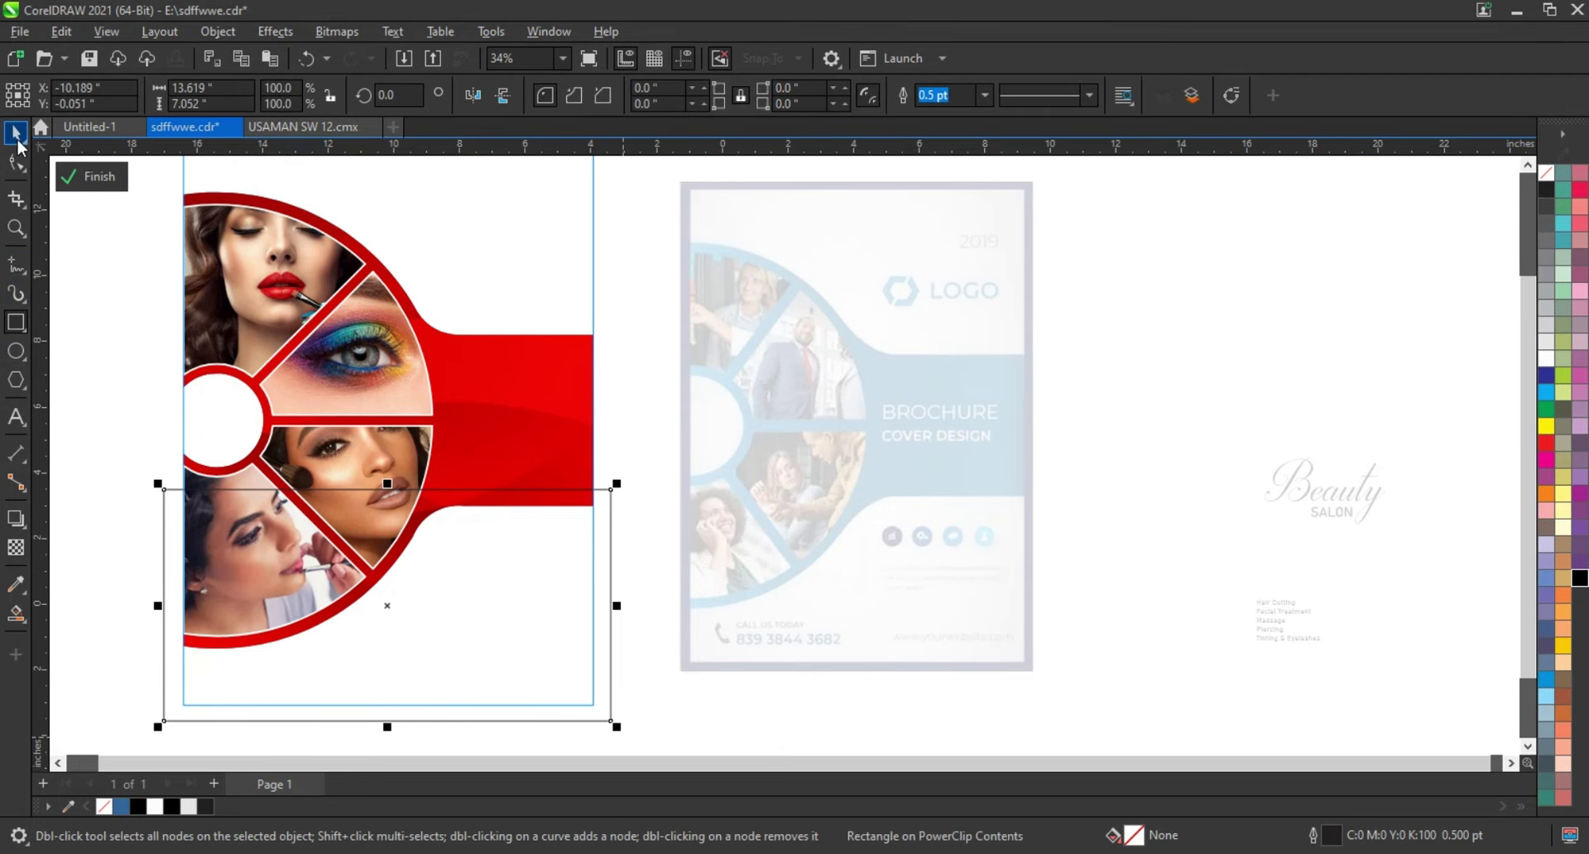
Fill the new rectangle with solid black and finish editing the frame's contents
left_click(1579, 578)
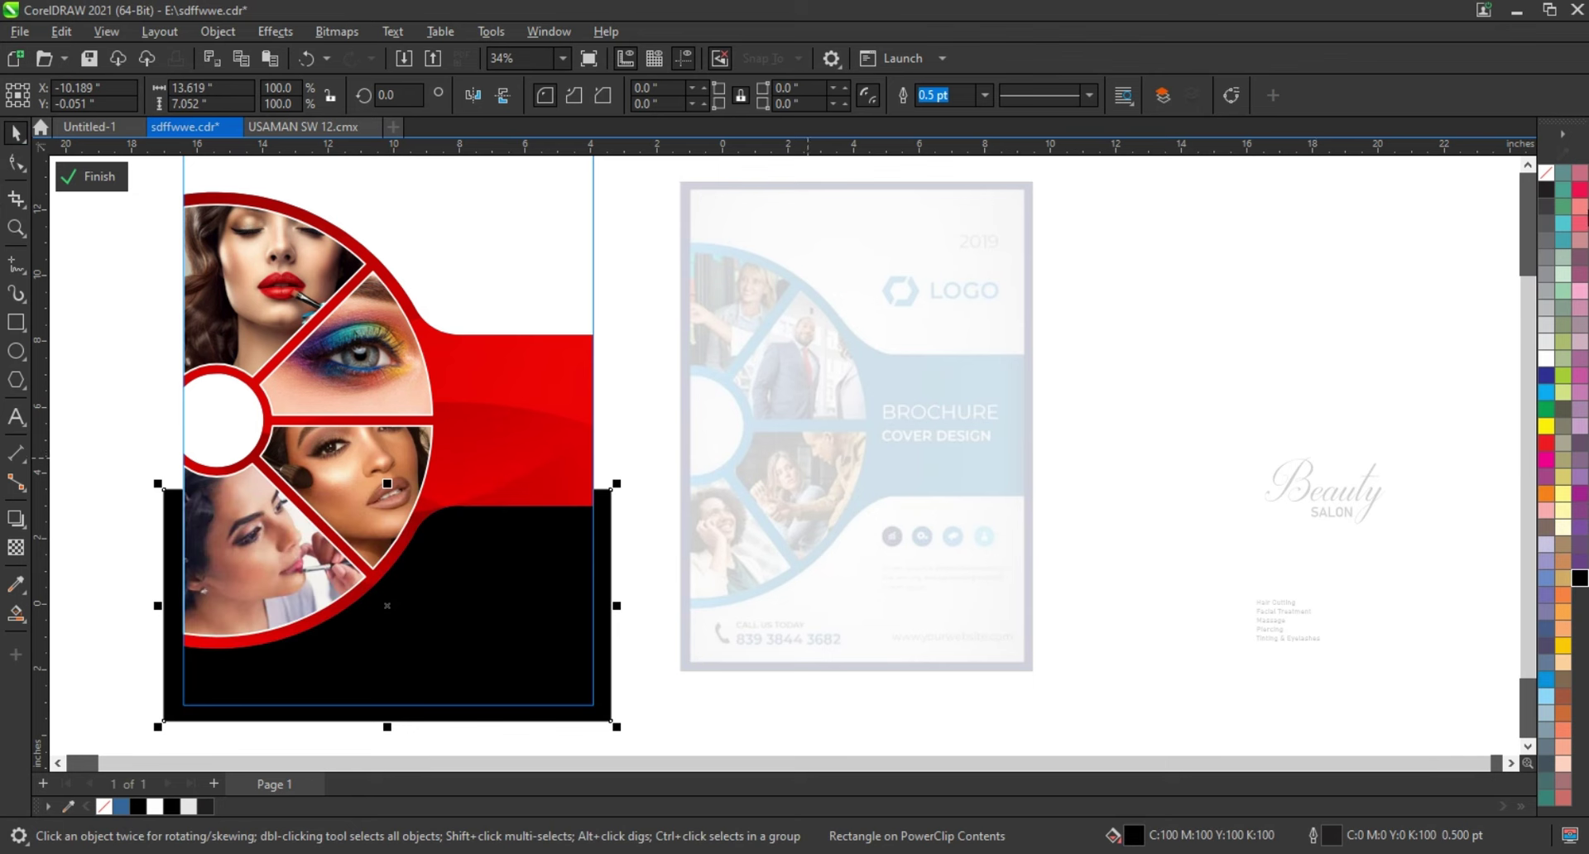
right_click(1554, 176)
left_click(1531, 189)
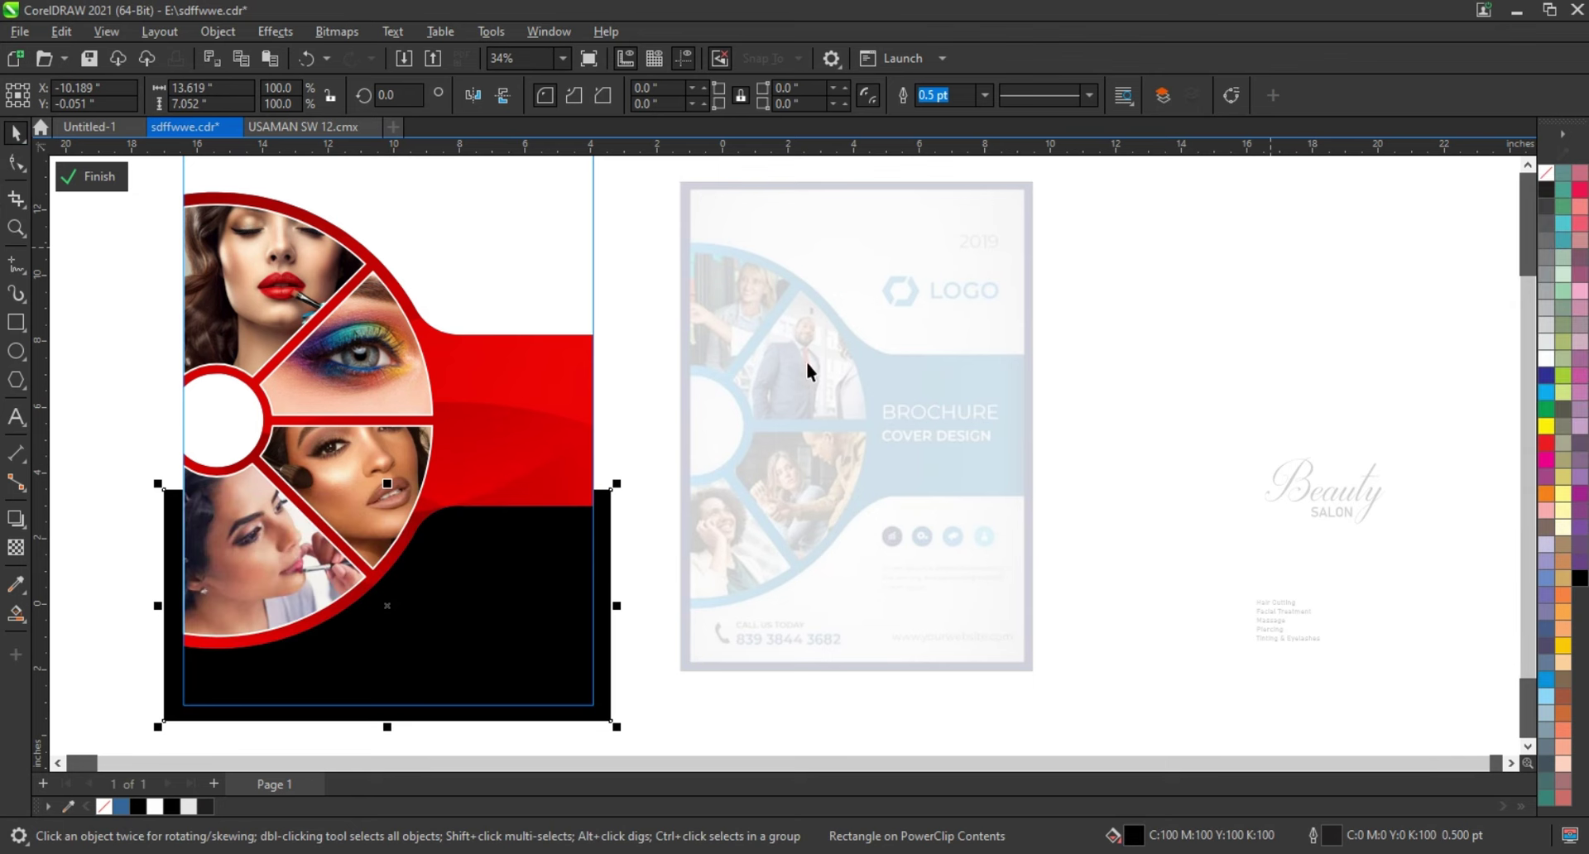
left_click(627, 414)
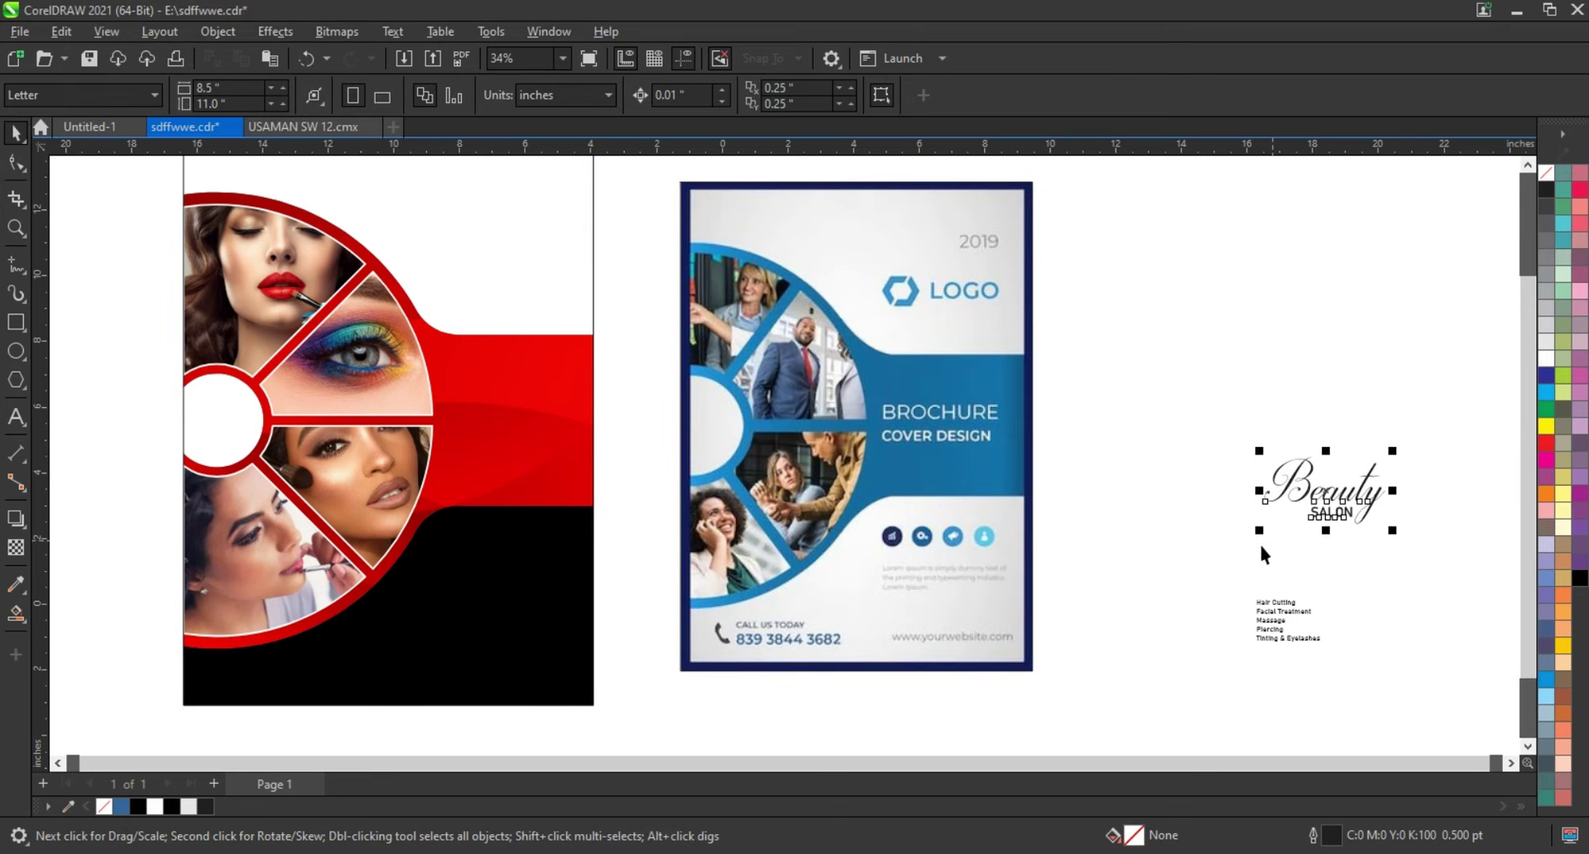
Move the Beauty SALON logo to the cover's top-right corner and enlarge it to fit
left_click_drag(1325, 492, 480, 236)
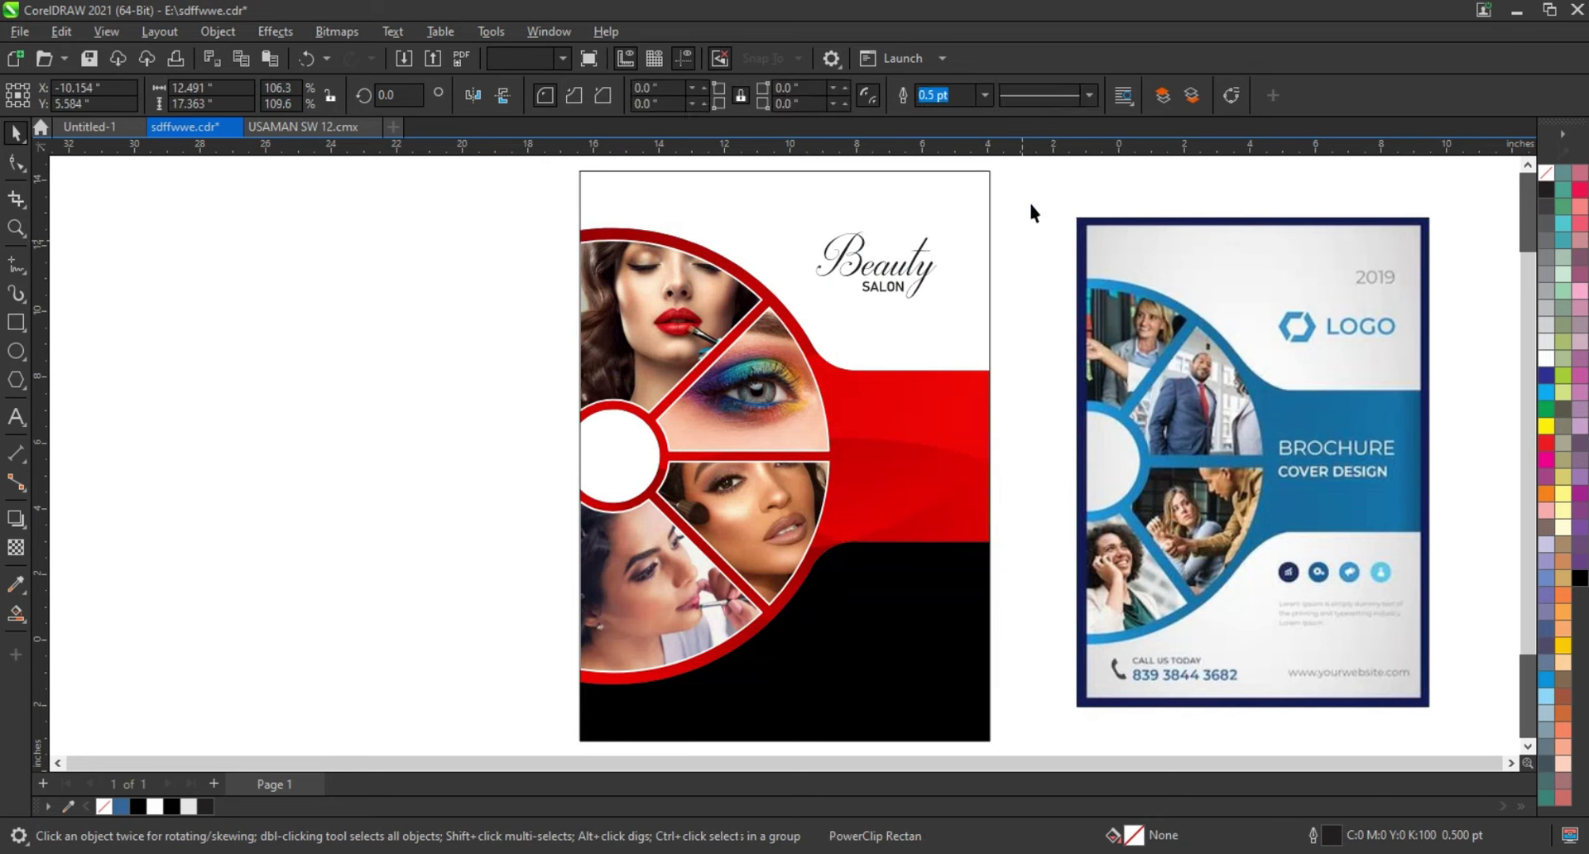
left_click_drag(1030, 200, 787, 308)
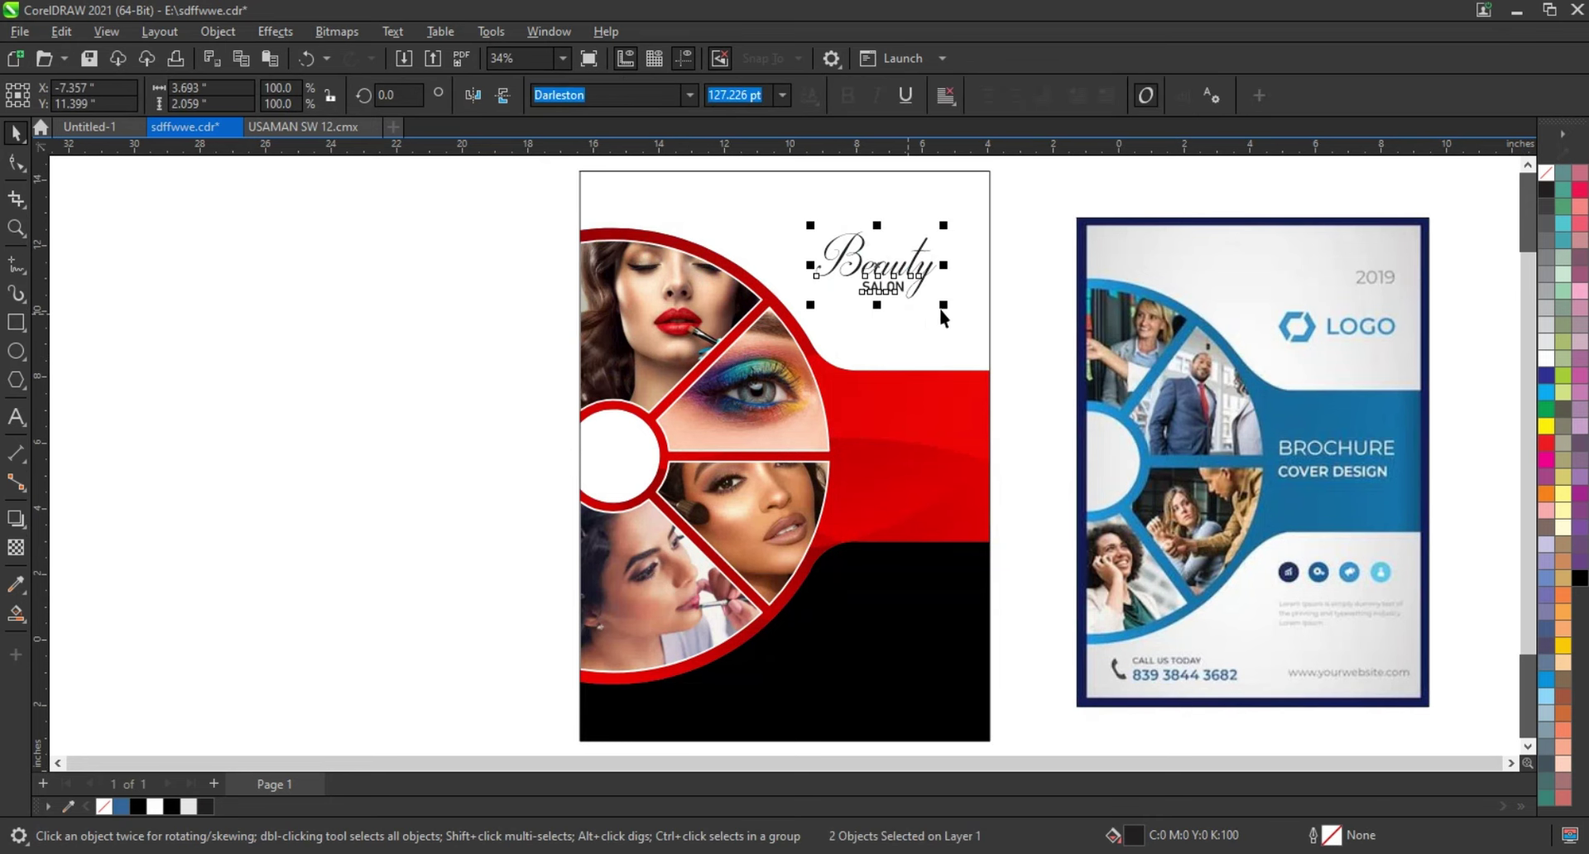
left_click_drag(943, 304, 992, 335)
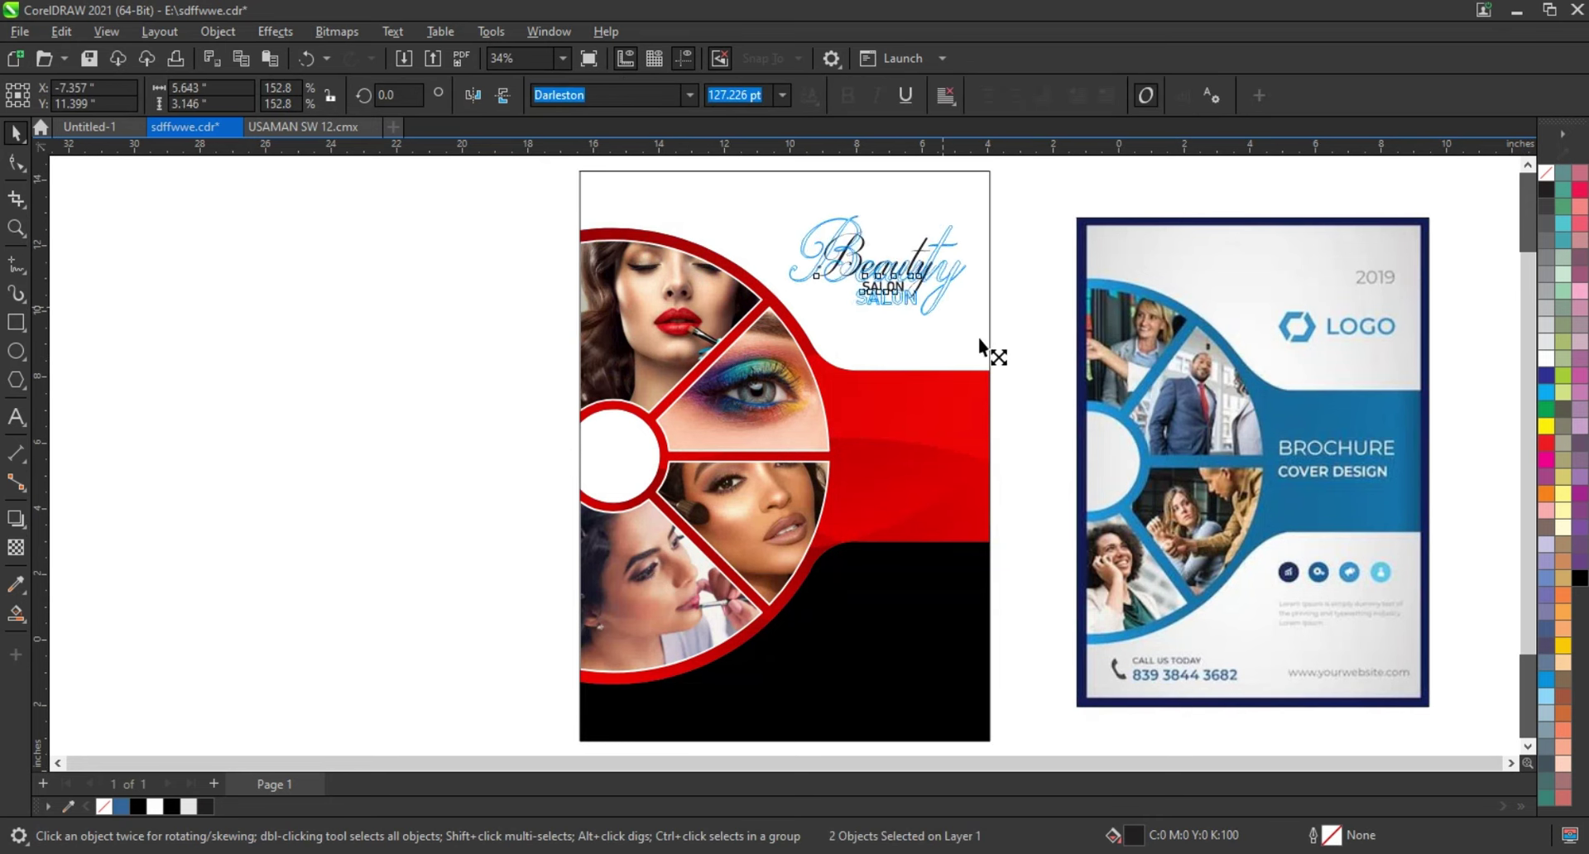
left_click_drag(894, 261, 892, 232)
left_click_drag(992, 312, 899, 277)
Colour the word Beauty red and reposition the Beauty SALON title as one unit
left_click(894, 274)
left_click(917, 246)
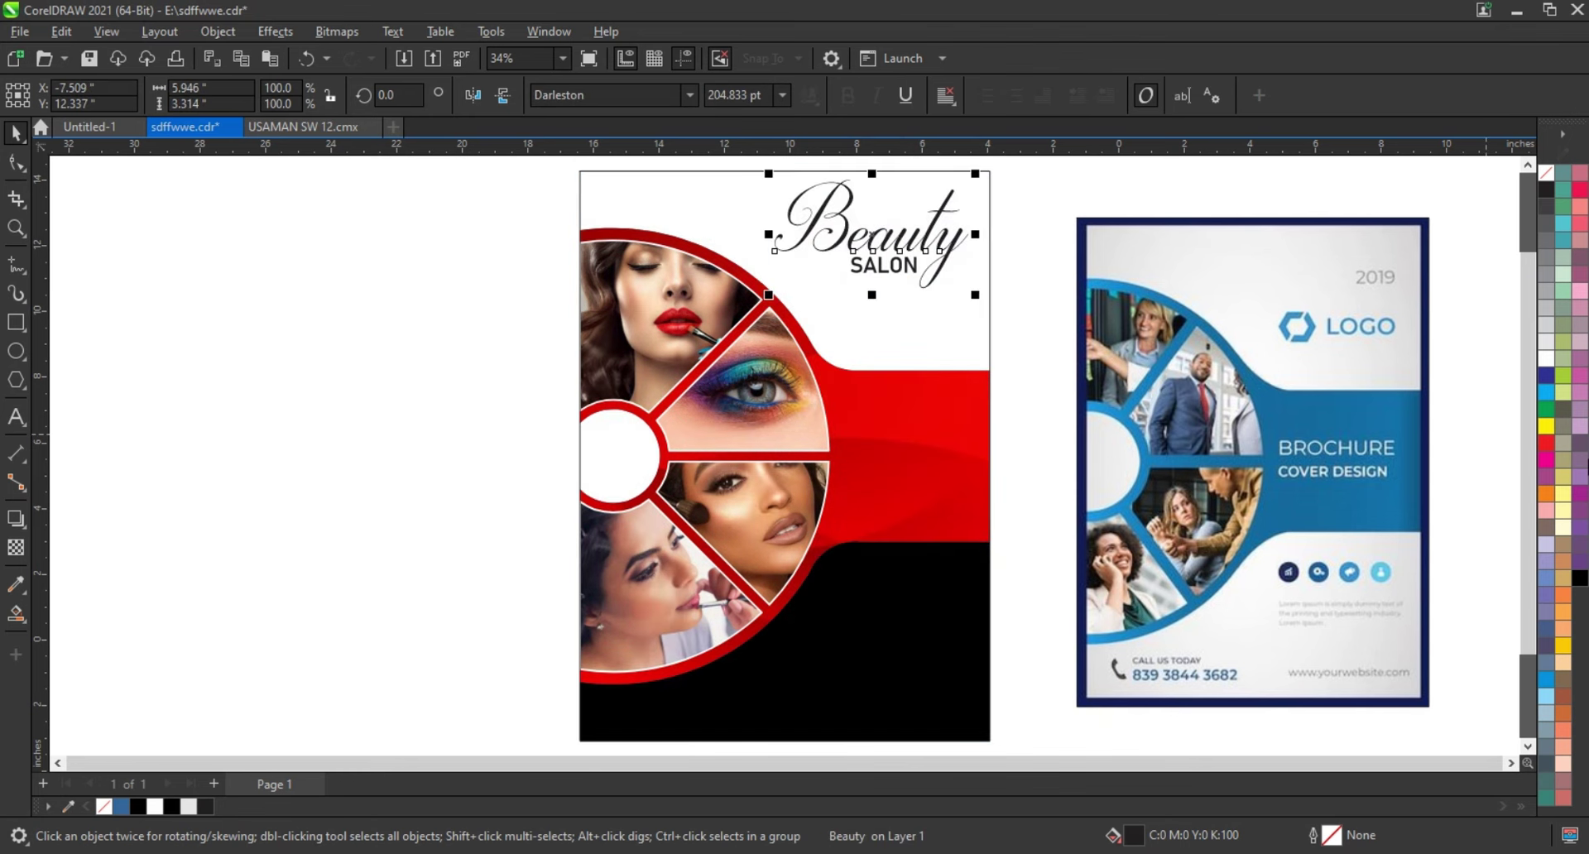
left_click(1547, 457)
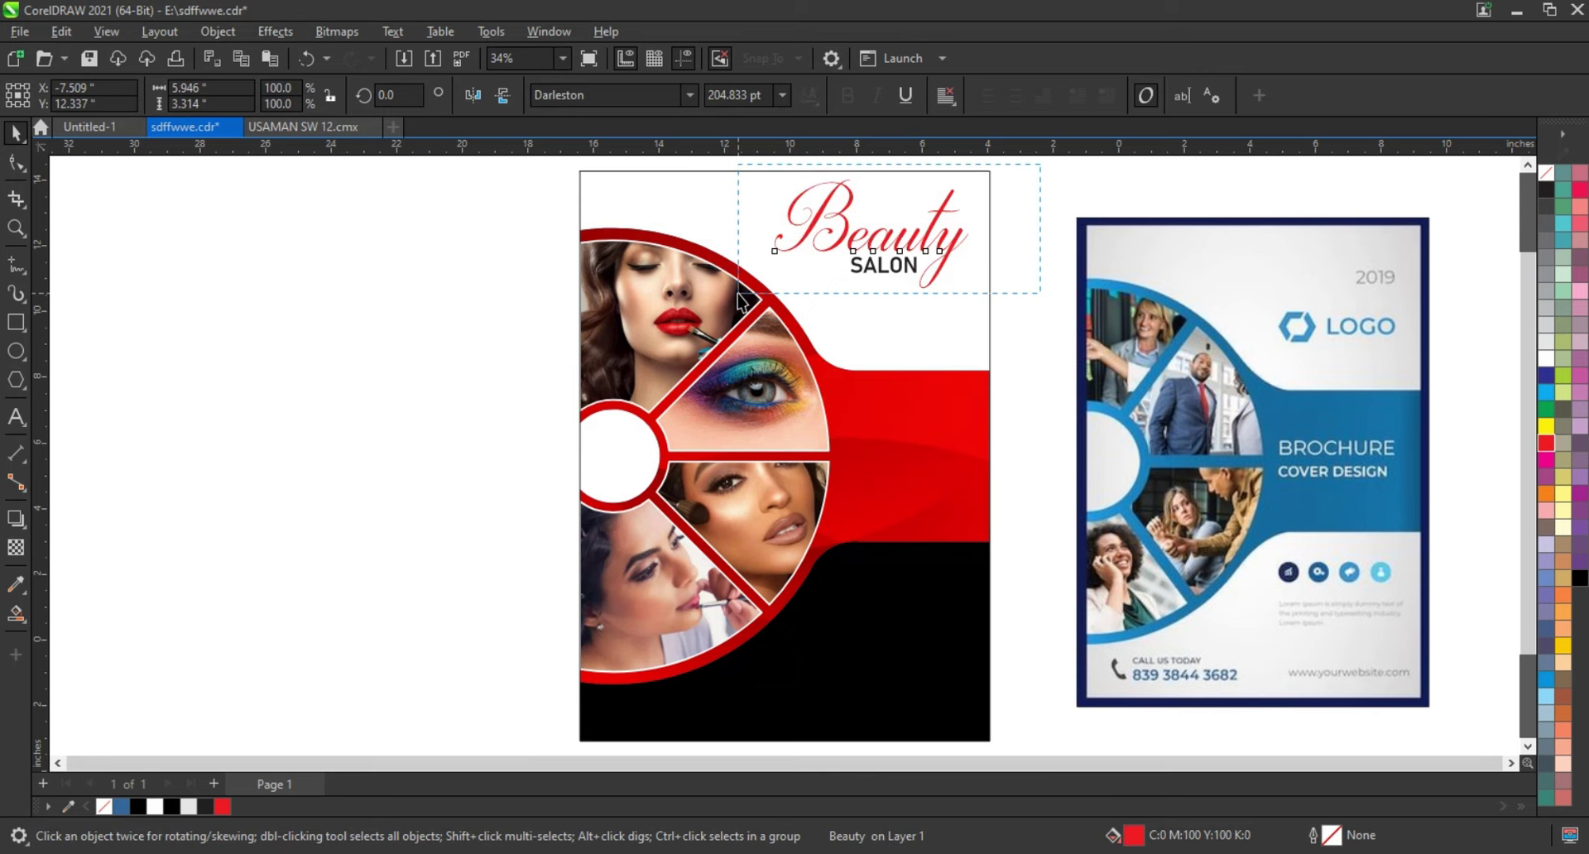
left_click(876, 260, "shift")
left_click_drag(875, 260, 880, 275)
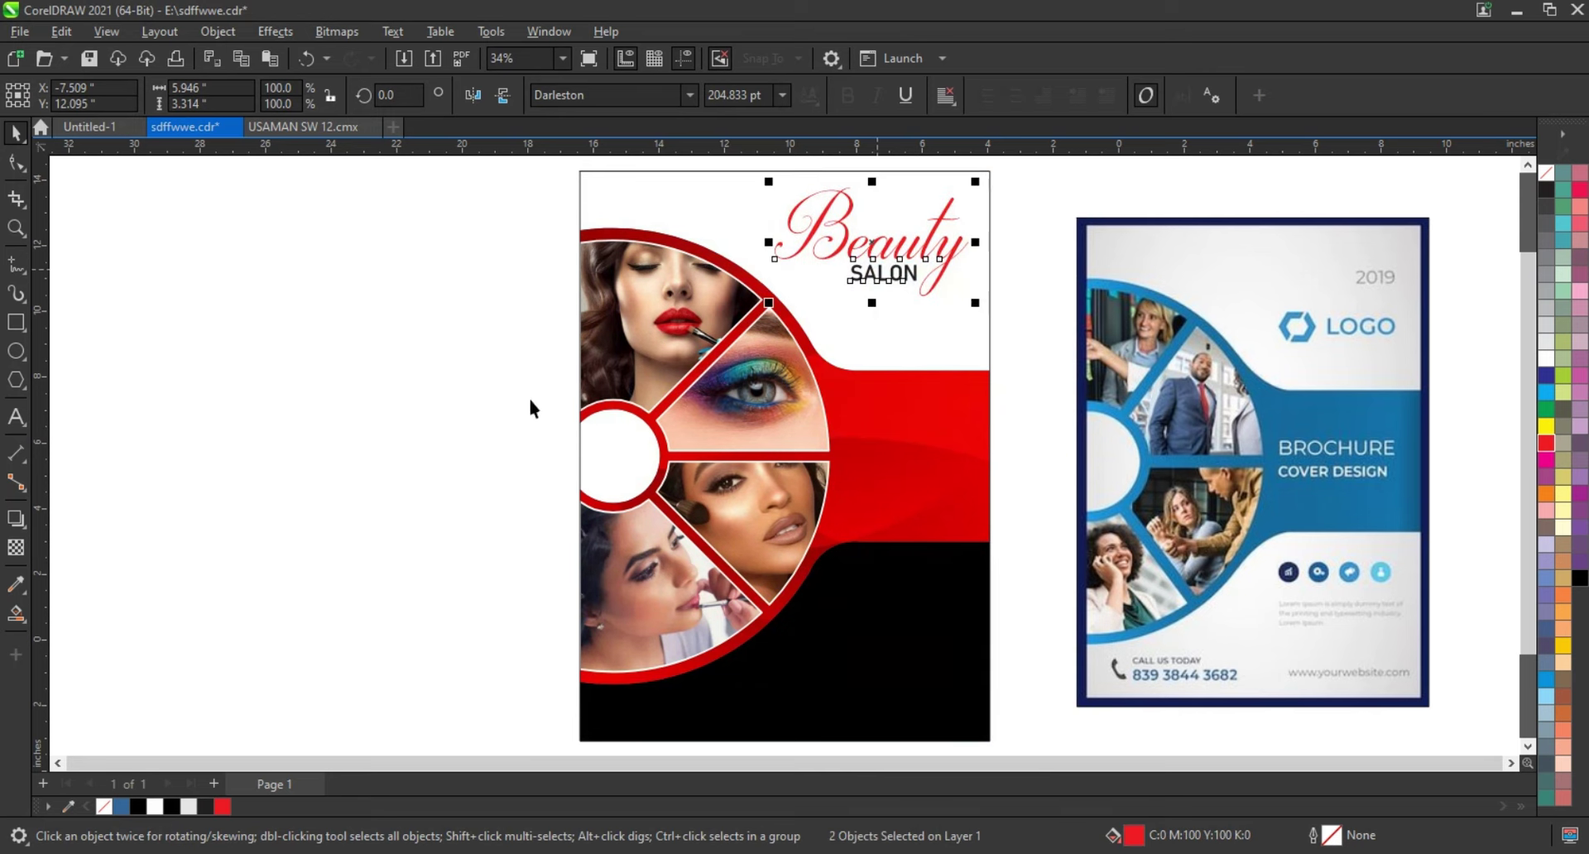
left_click(458, 419)
Move the white services list onto the cover's red band and enlarge it
scroll(458, 419, "down", 2)
left_click_drag(1218, 610, 726, 589)
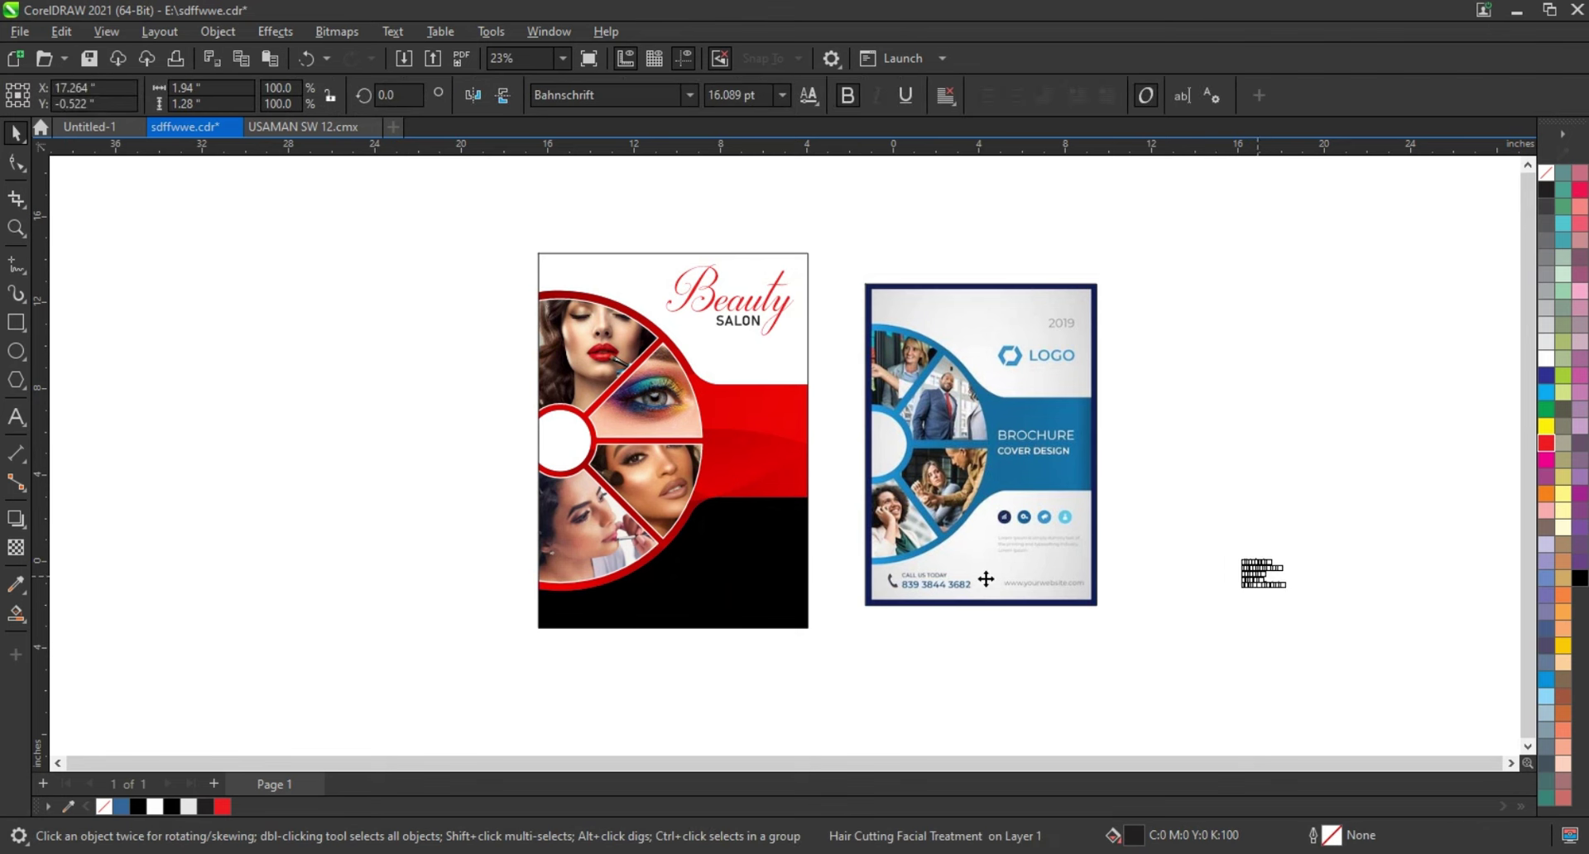
left_click(801, 588)
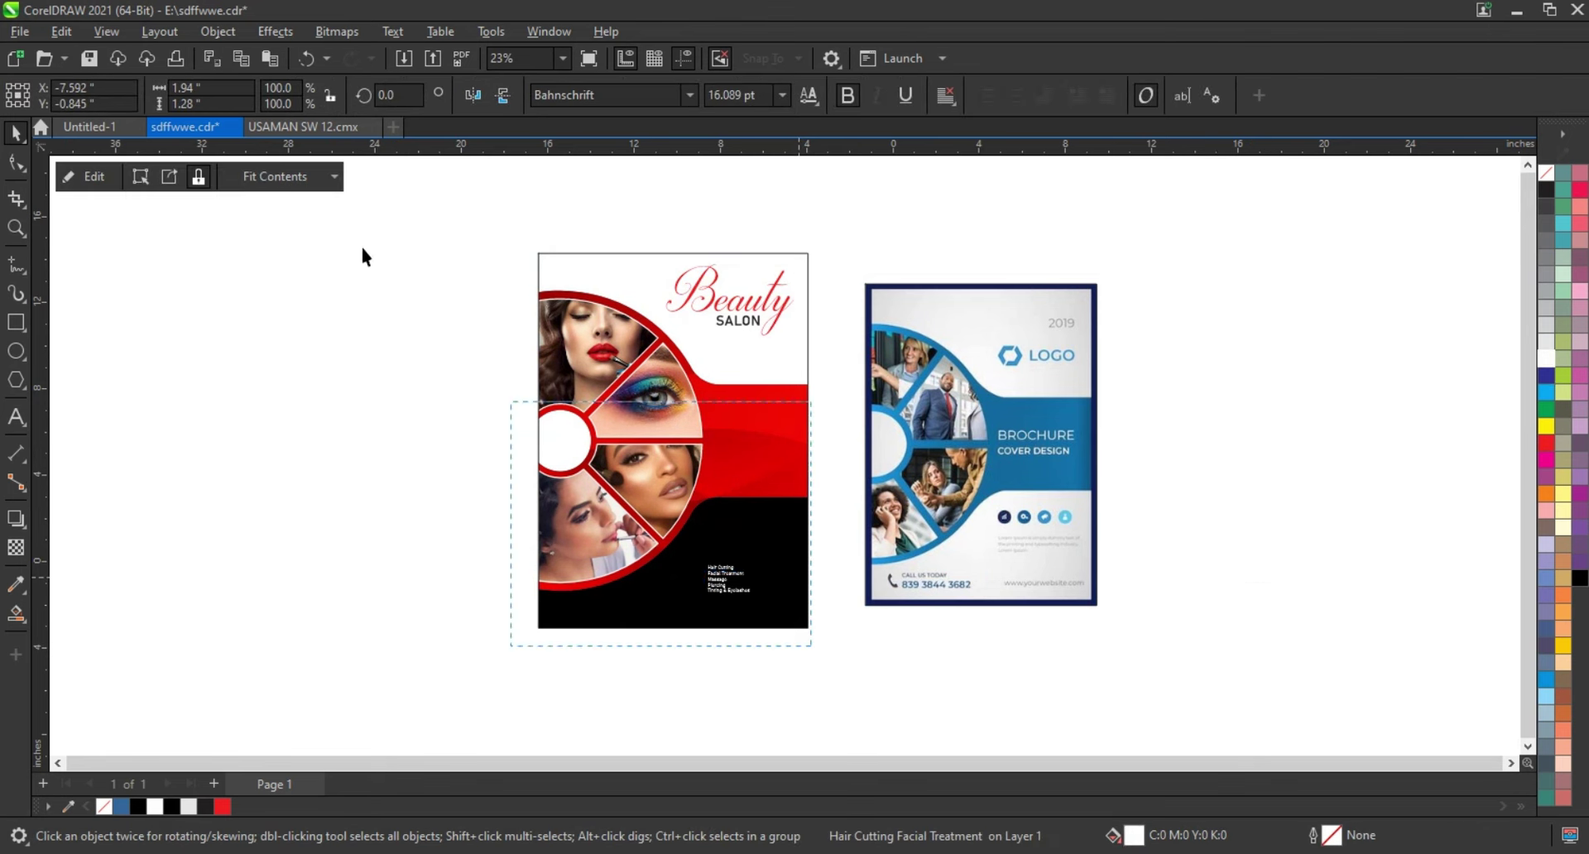
scroll(672, 431, "up", 2)
left_click_drag(1009, 586, 820, 700)
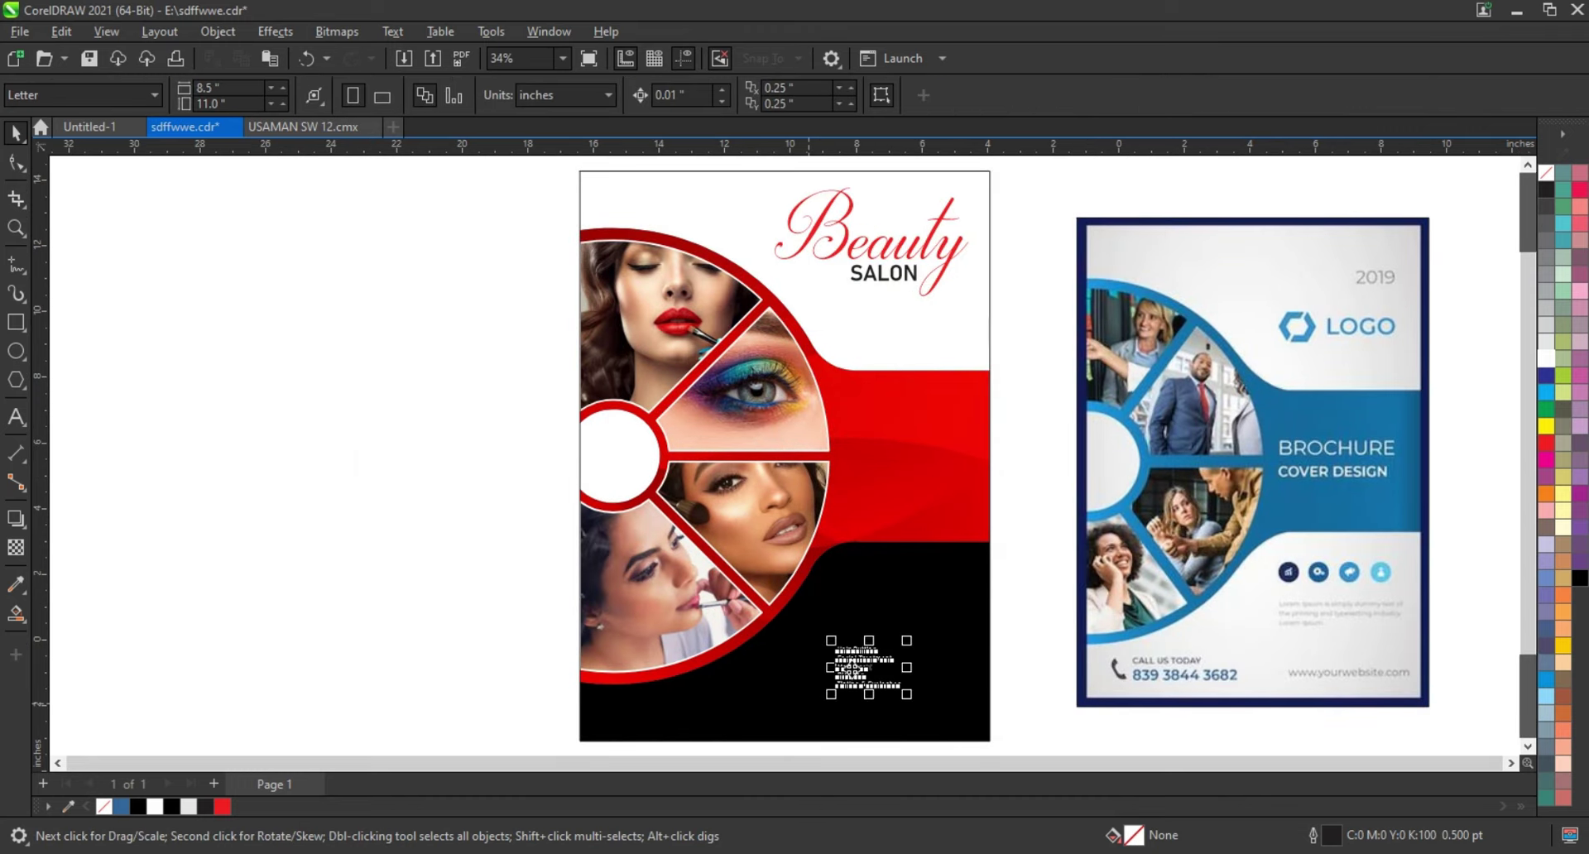
mouse_move(874, 484)
left_mouse_down()
mouse_move(869, 416)
mouse_move(951, 478)
left_mouse_up()
Increase the services list's line spacing to spread the five lines across the band, then nudge it down
key("F10")
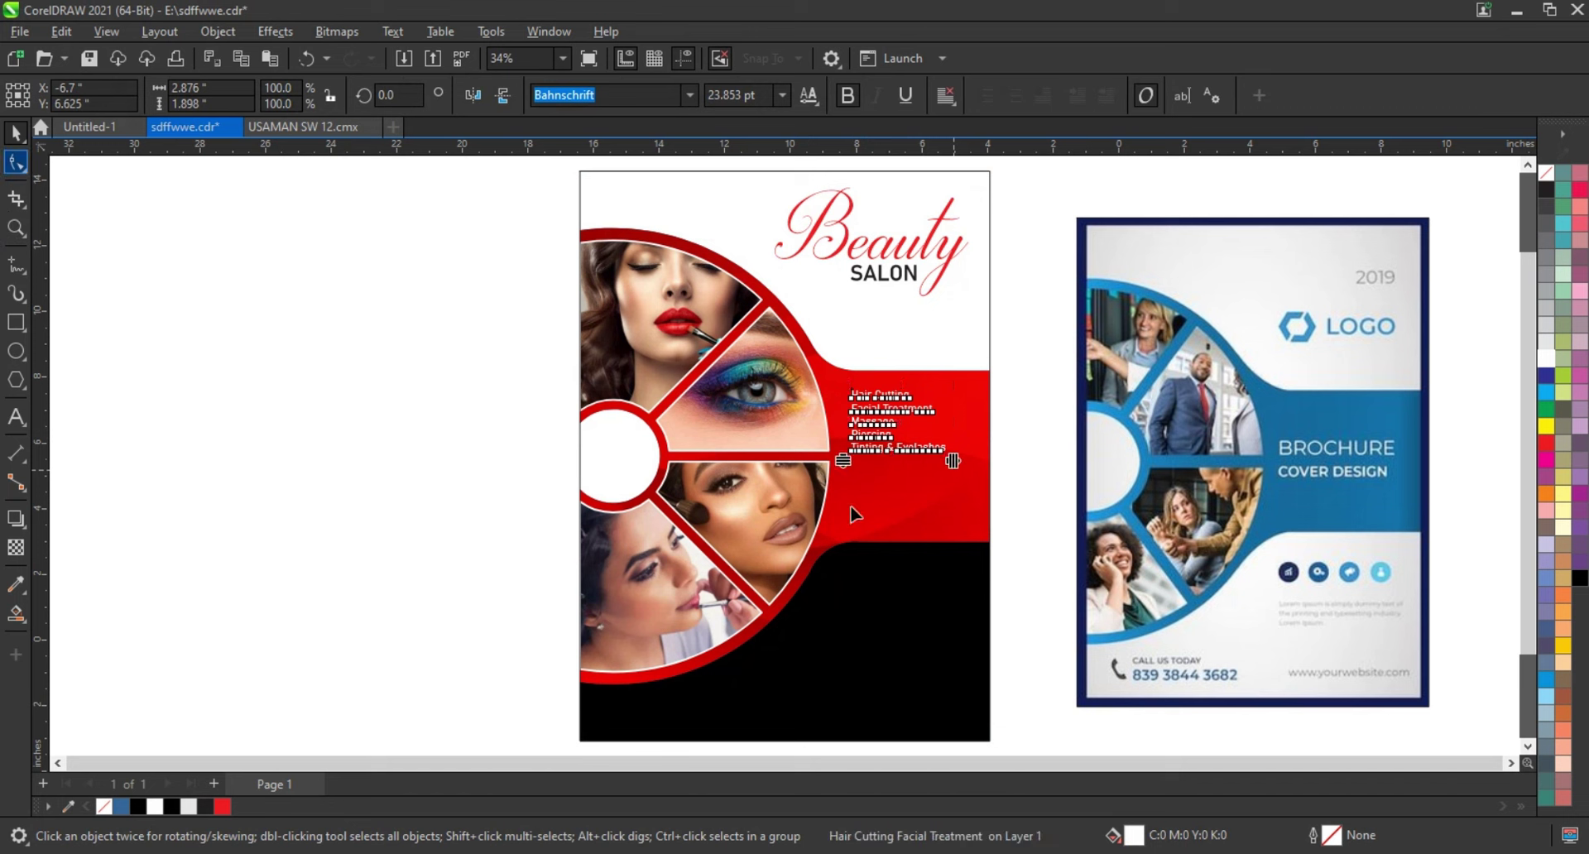
left_click_drag(843, 464, 844, 534)
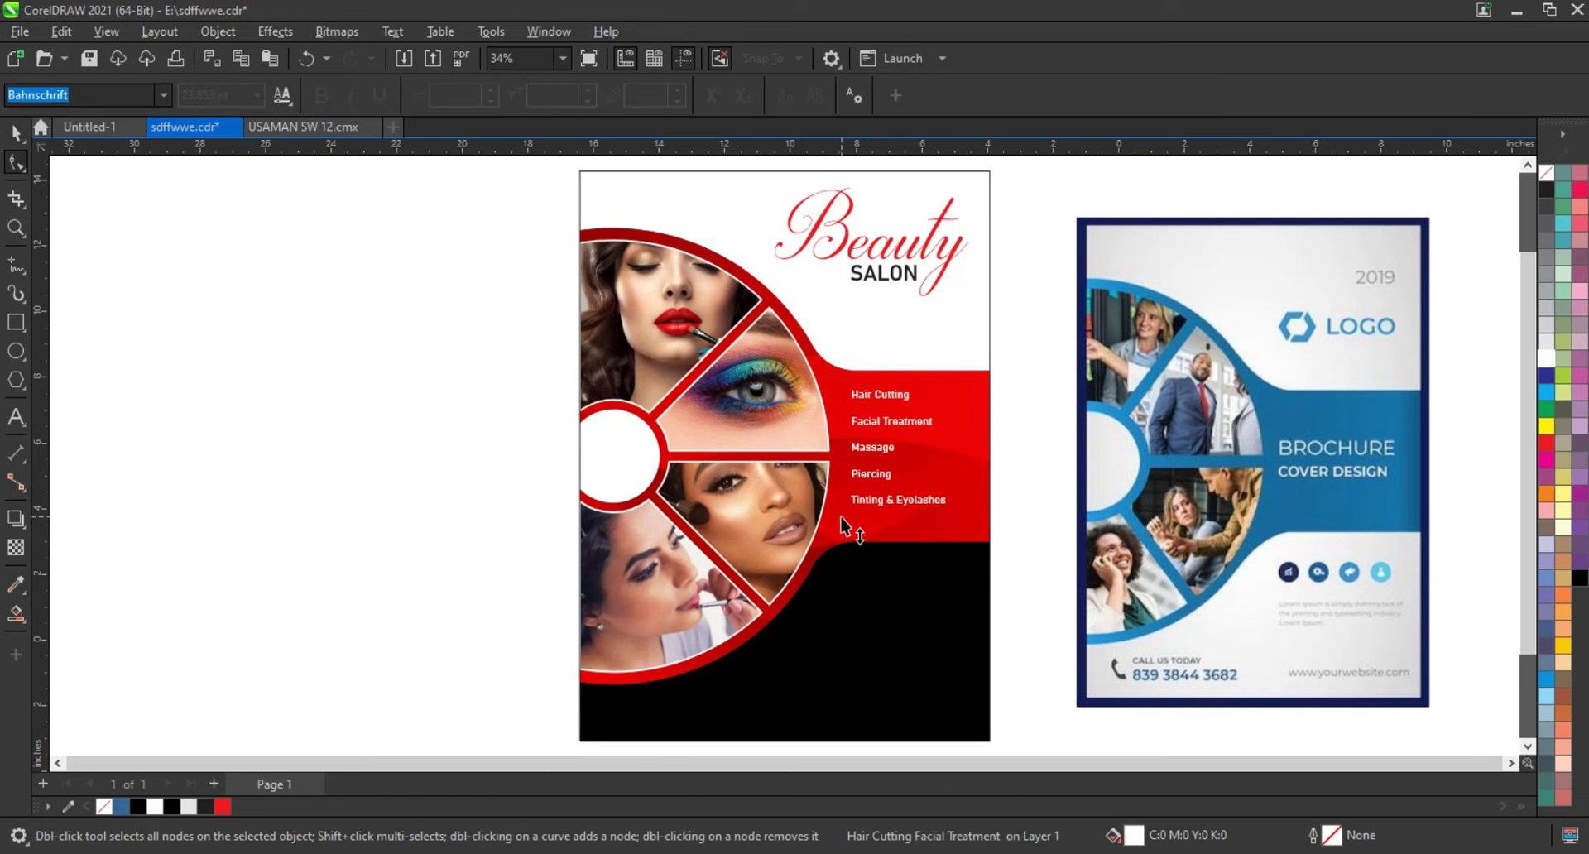
left_click(15, 132)
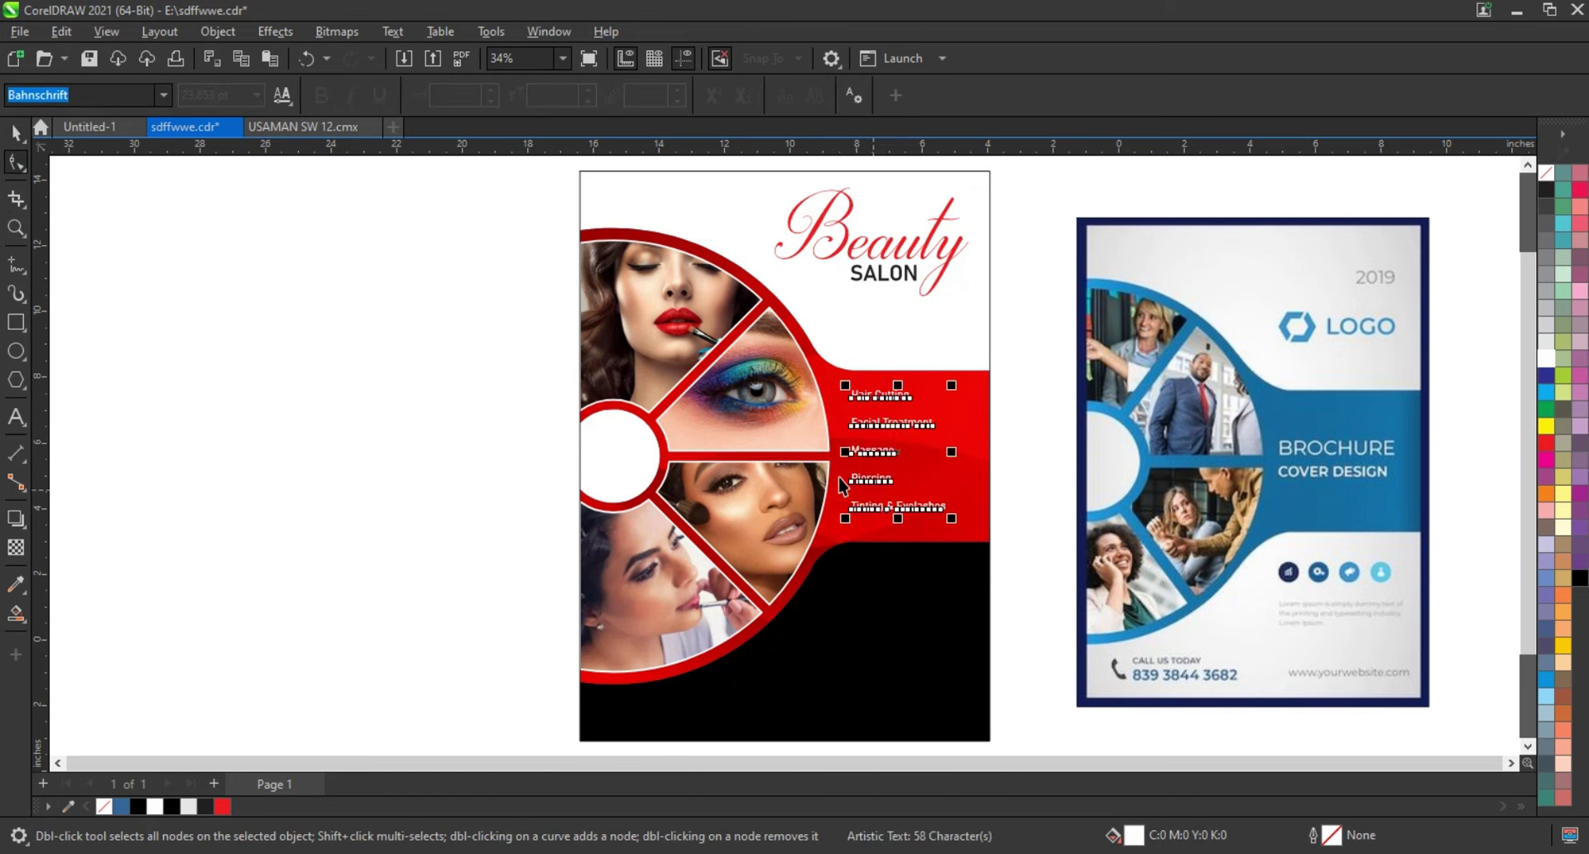
left_click_drag(862, 454, 862, 461)
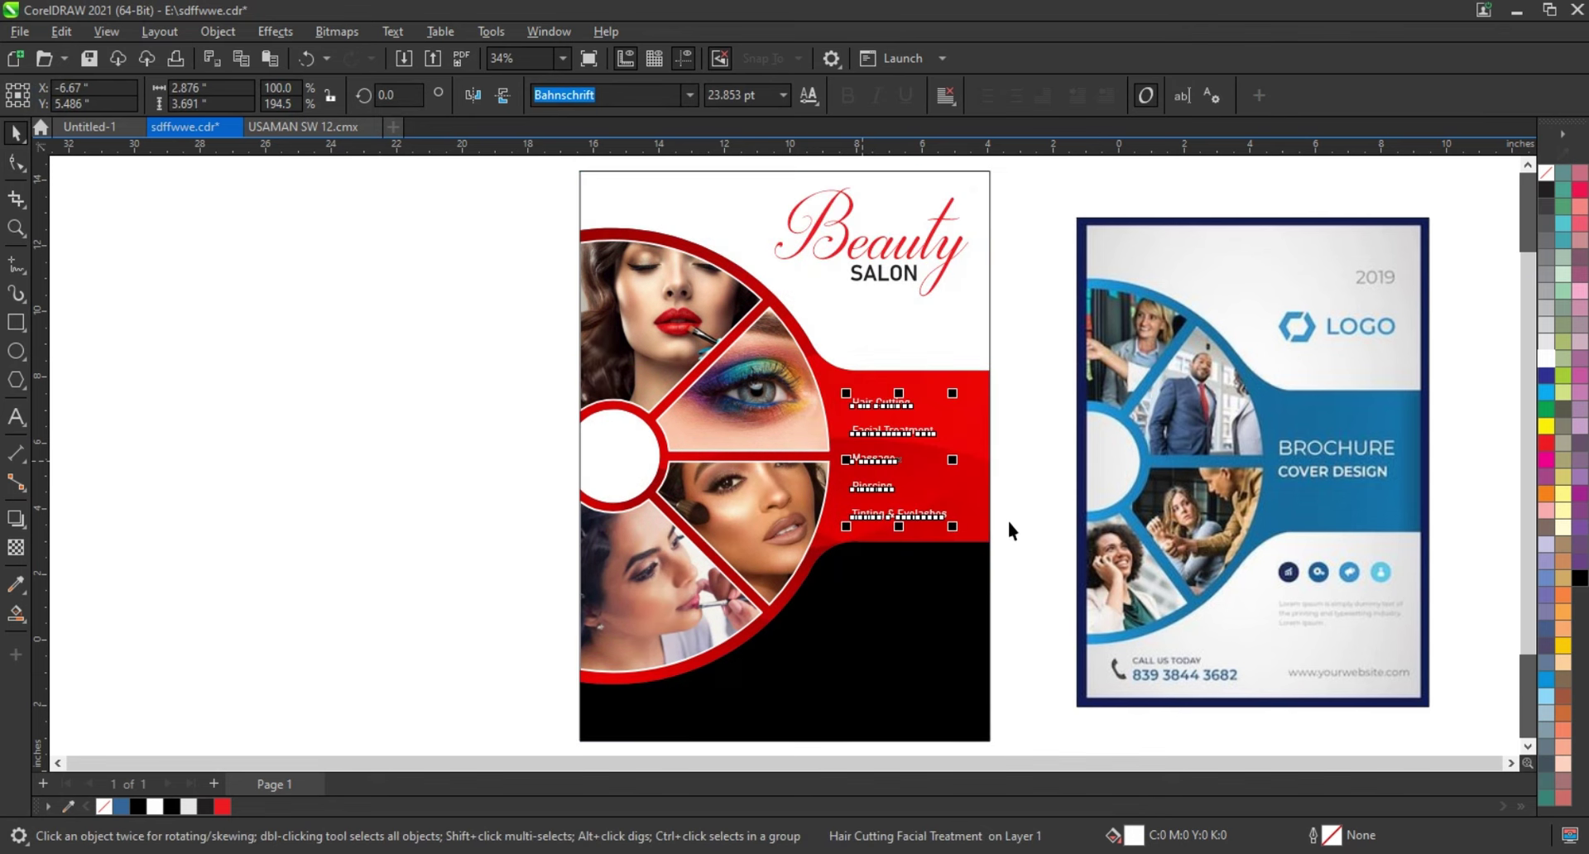
left_click(1019, 525)
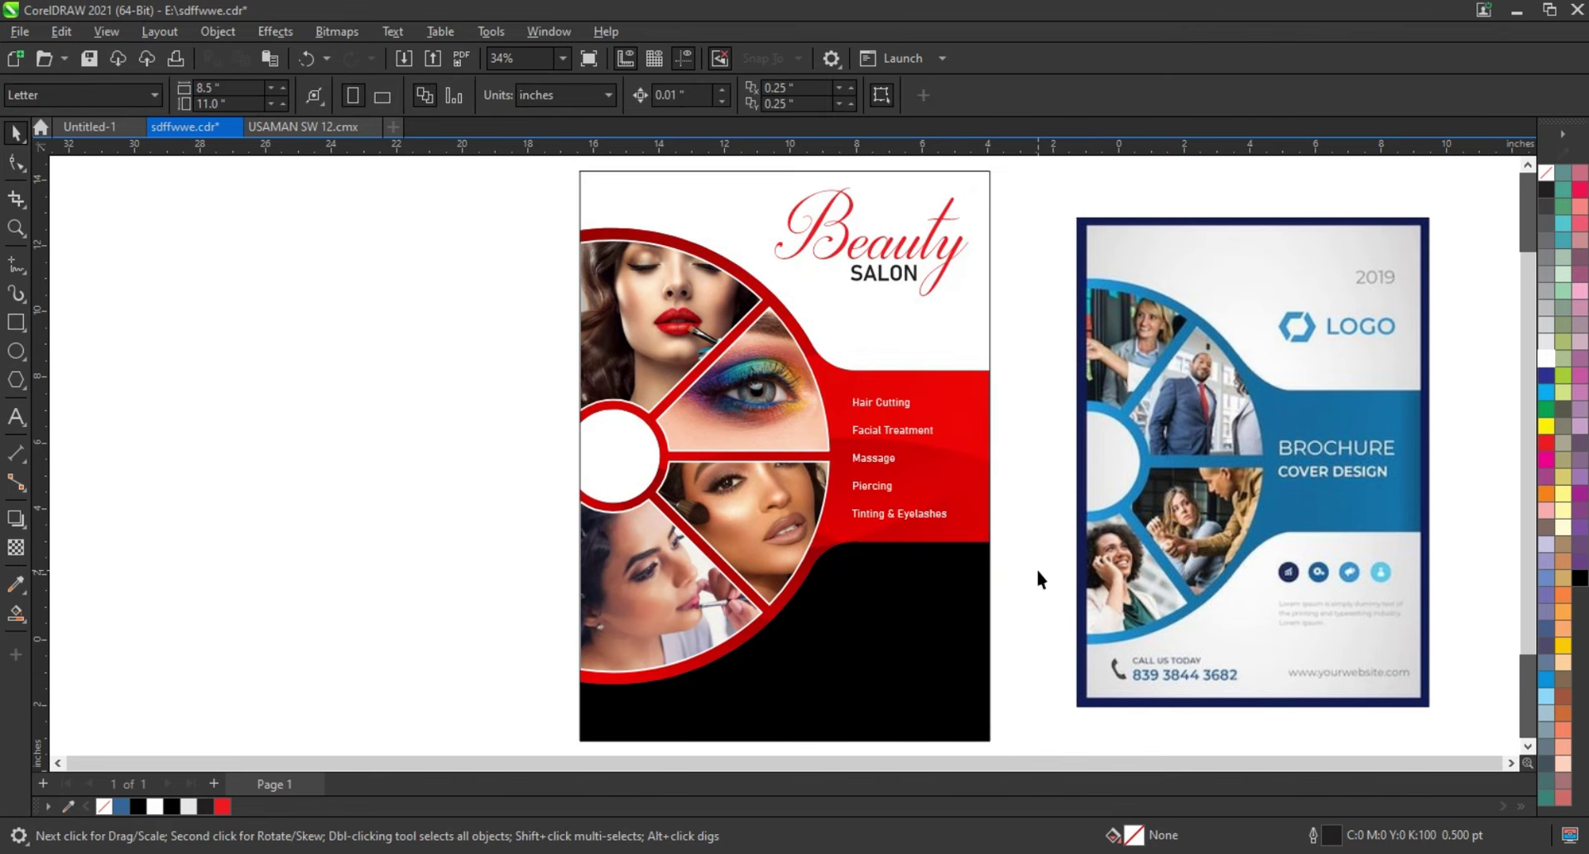
Zoom in and scale the Beauty SALON title up to about 105%
left_click(15, 229)
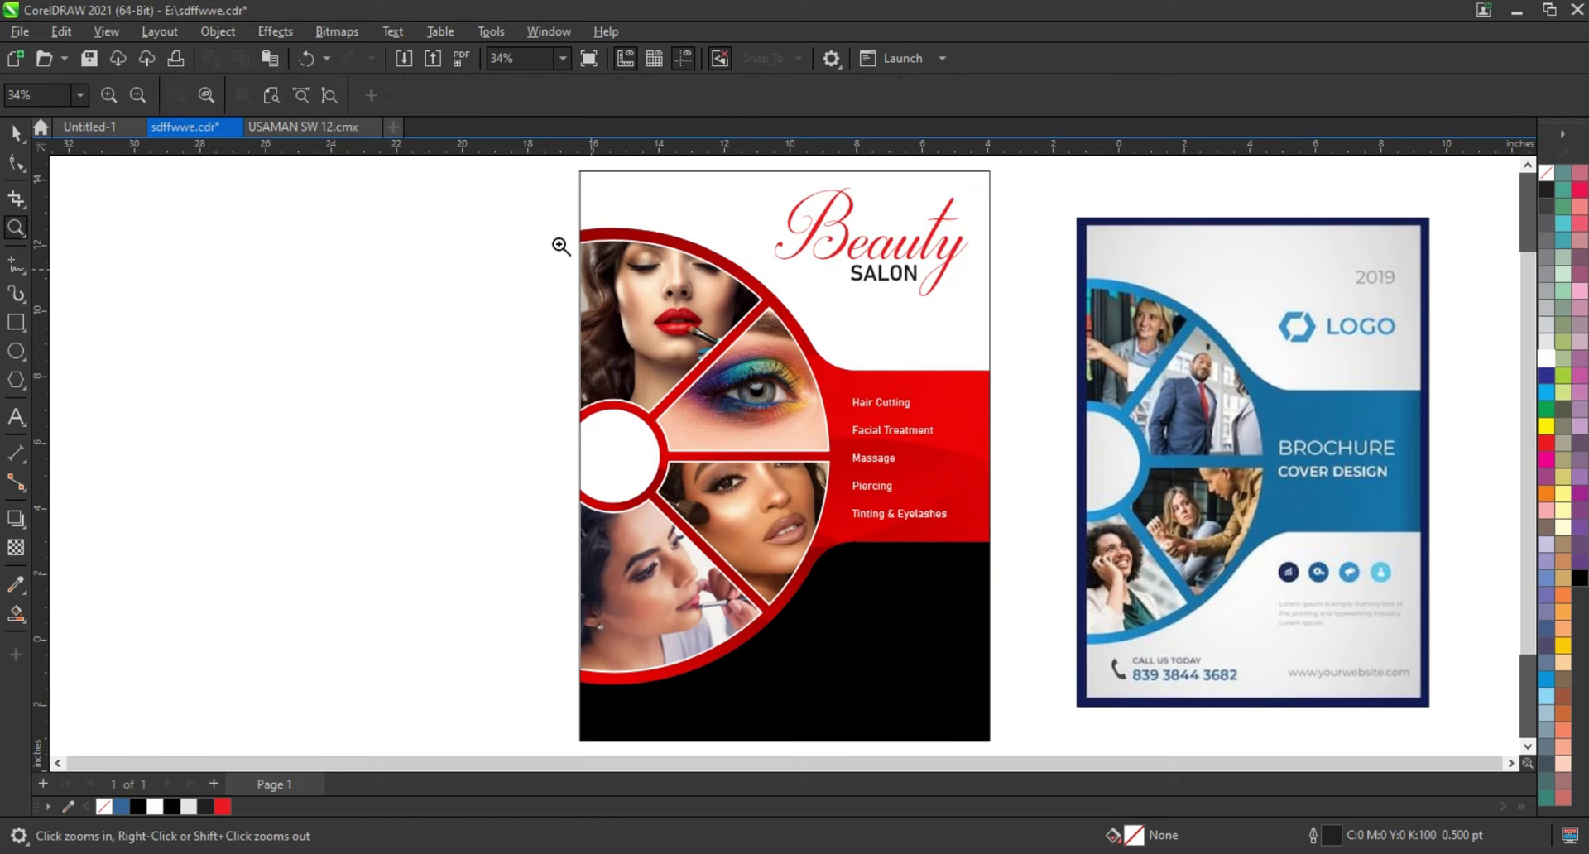
left_click_drag(497, 180, 1453, 703)
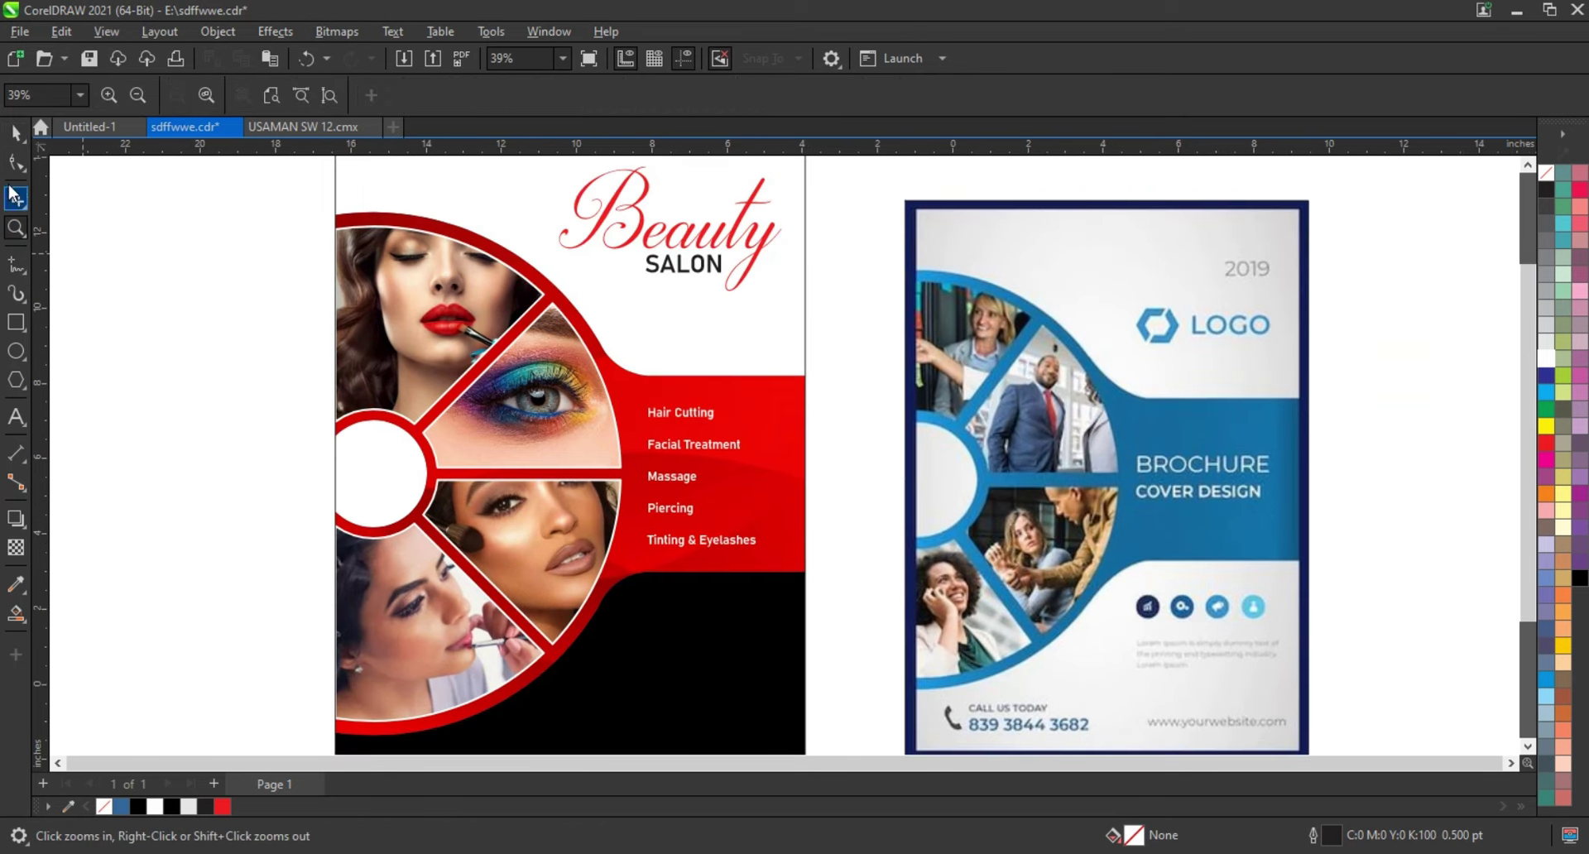
key("space")
scroll(571, 176, "up", 1)
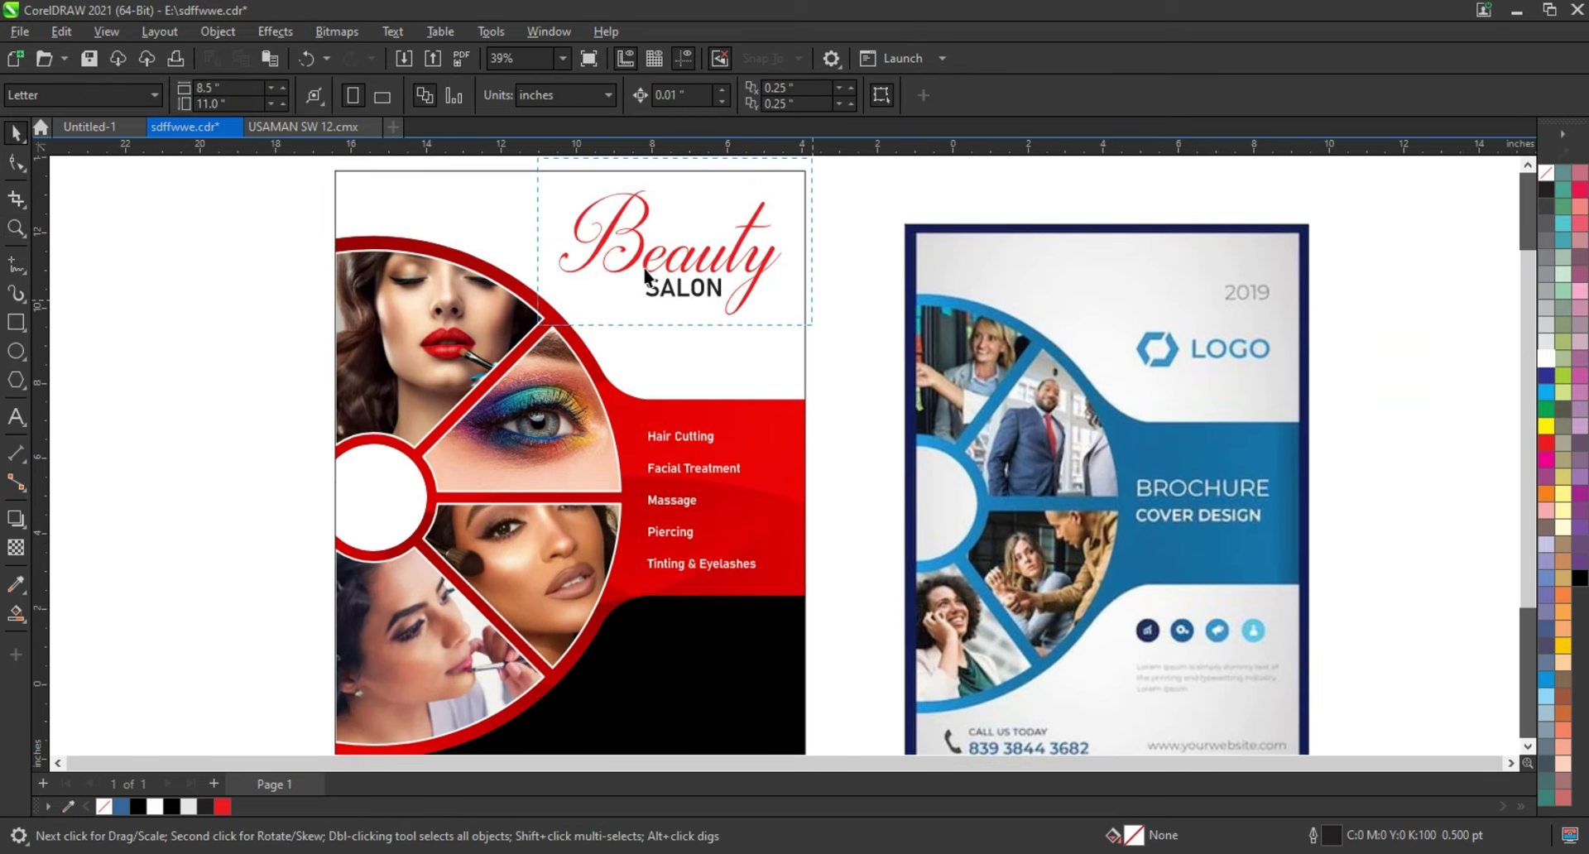
left_click(571, 177)
left_click_drag(848, 188, 519, 331)
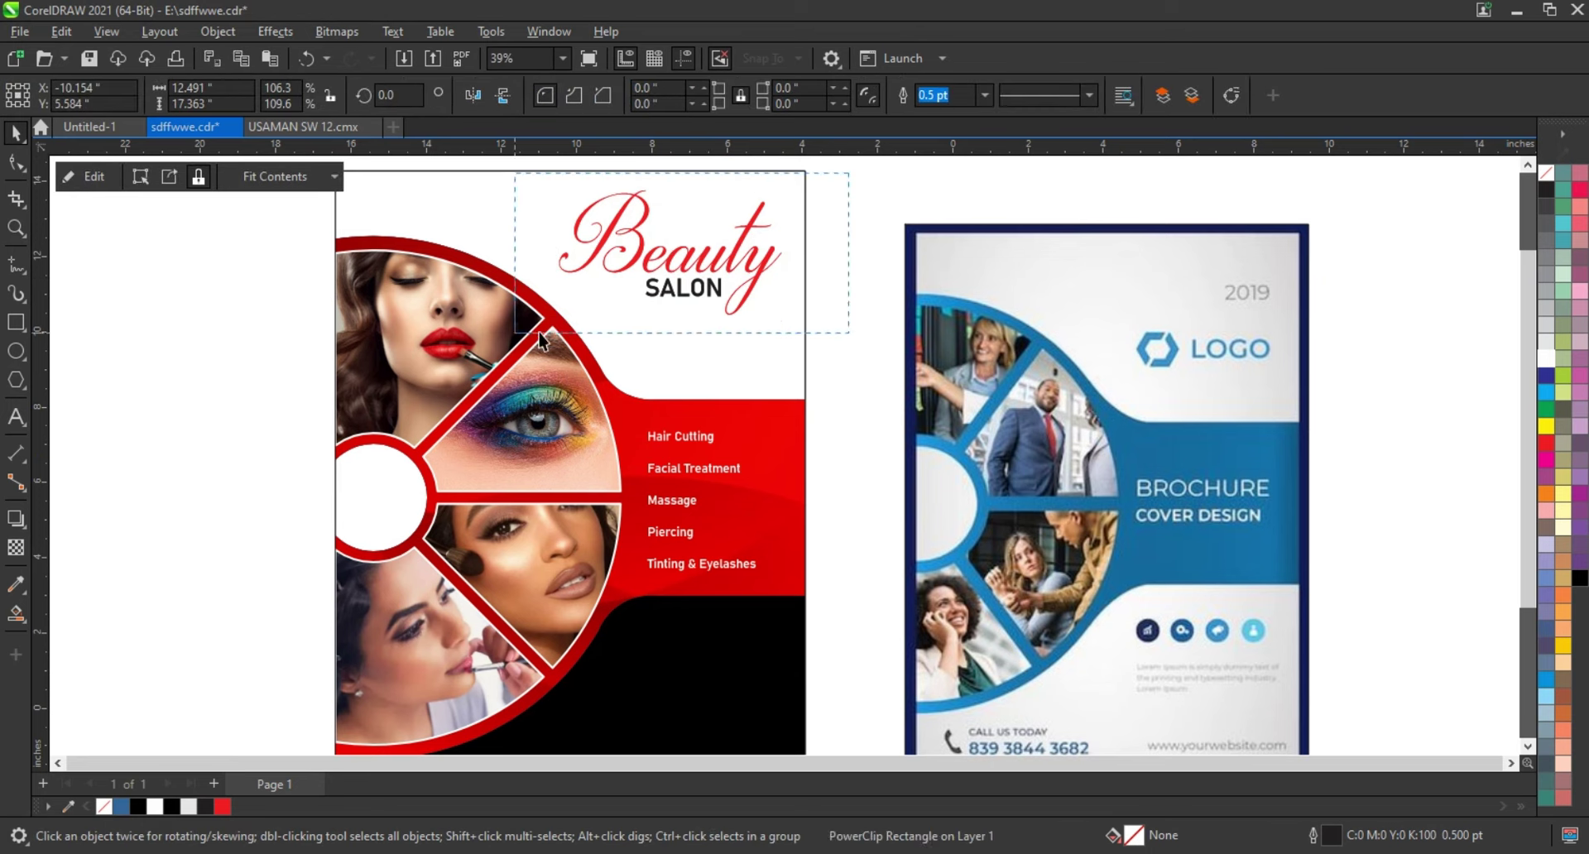
left_click_drag(675, 305, 685, 318)
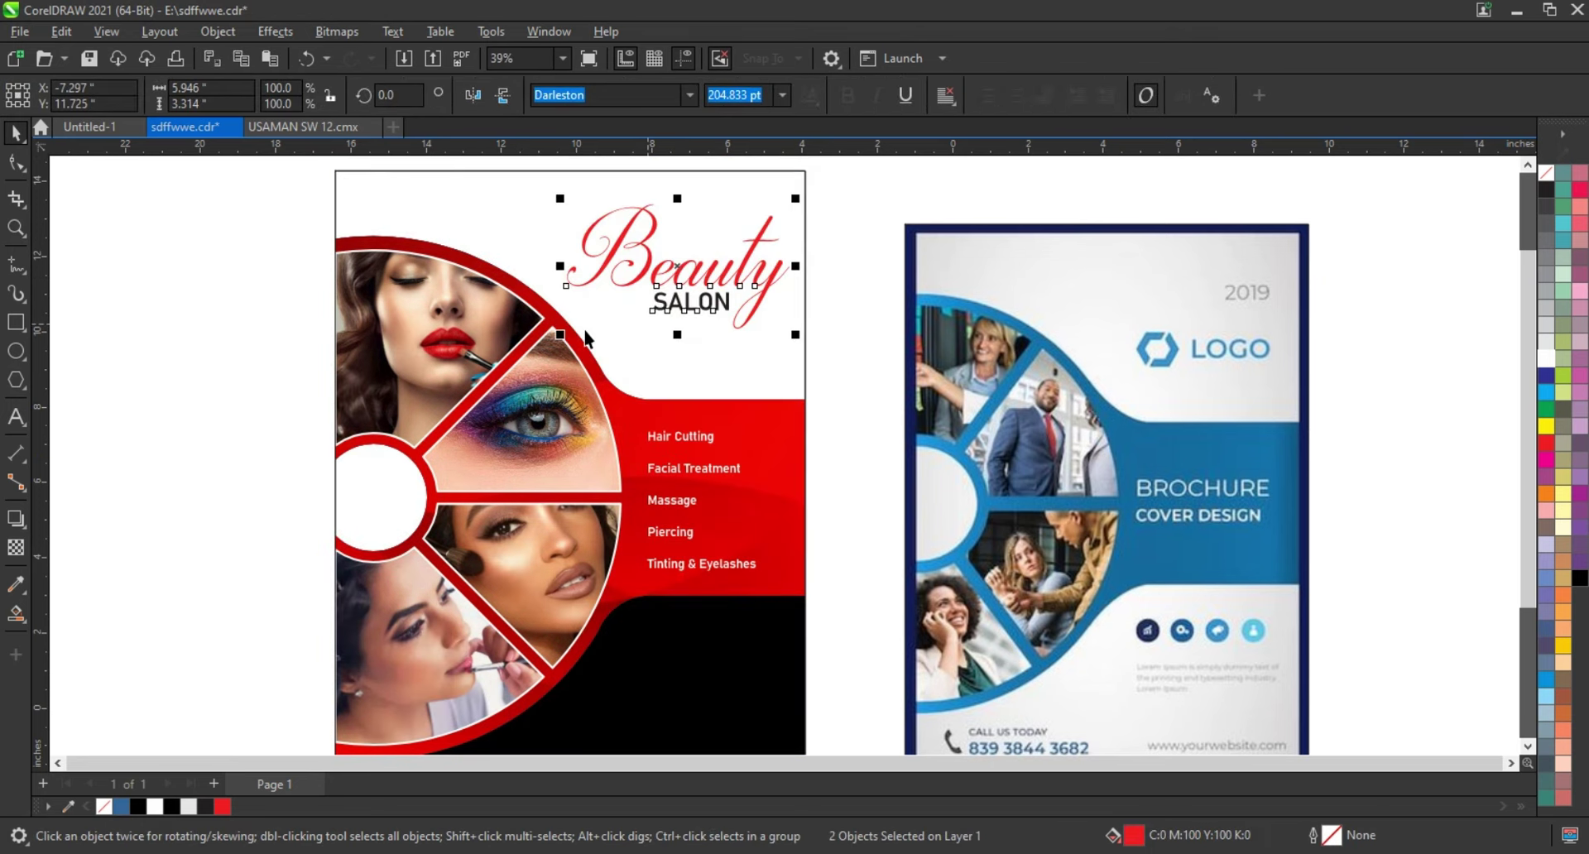
left_click_drag(560, 335, 547, 343)
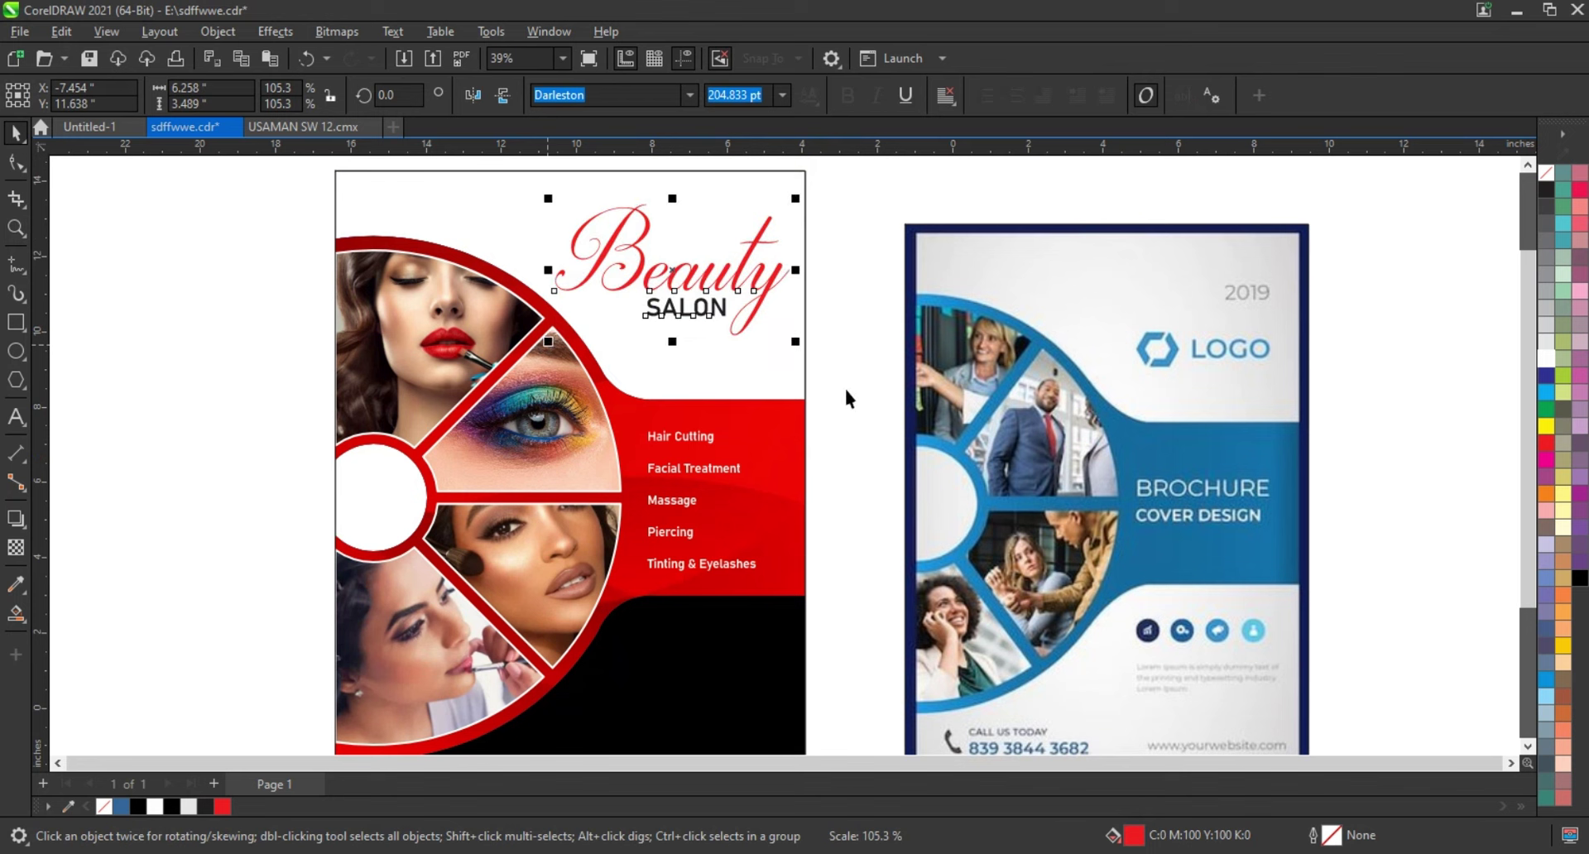
left_click(824, 453)
scroll(823, 452, "down", 1)
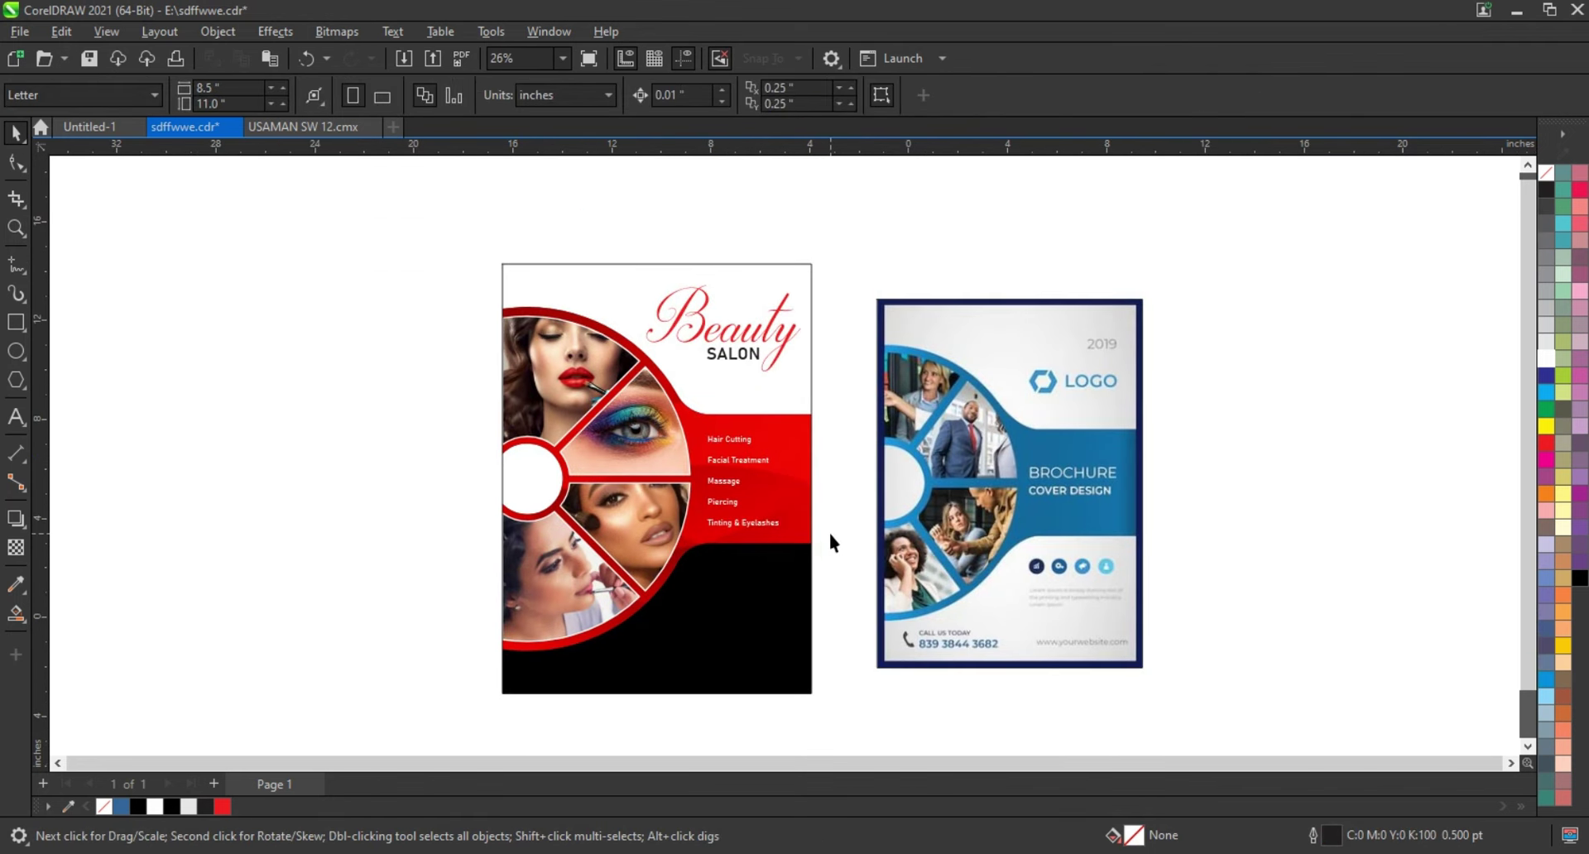